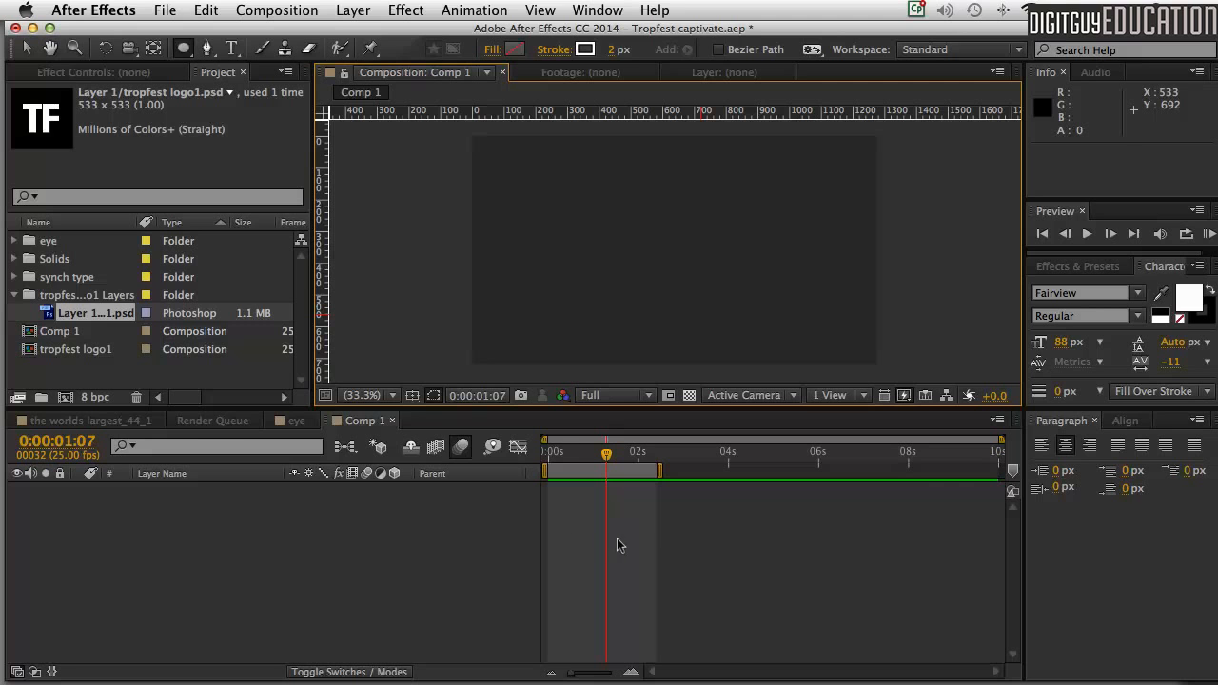
# Step: Add the Photoshop logo layer to Comp 1, make it a 3D layer and expose its transform properties
pyautogui.moveTo(44, 314); pyautogui.dragTo(130, 550)
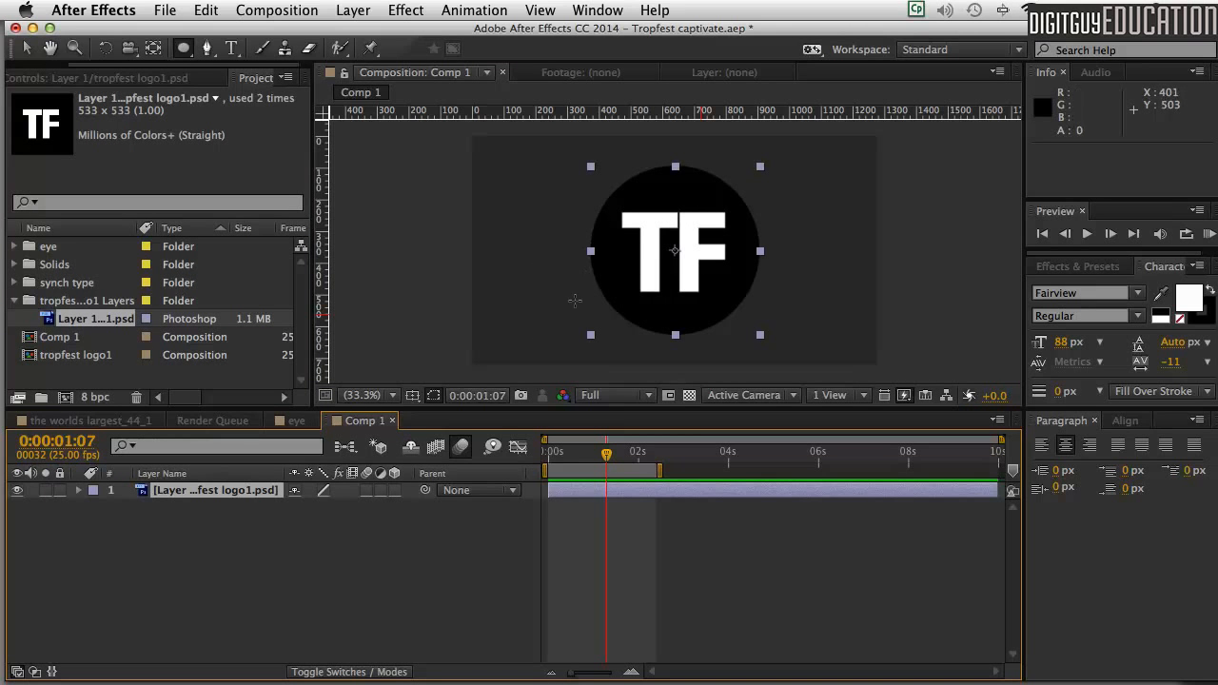
pyautogui.click(394, 490)
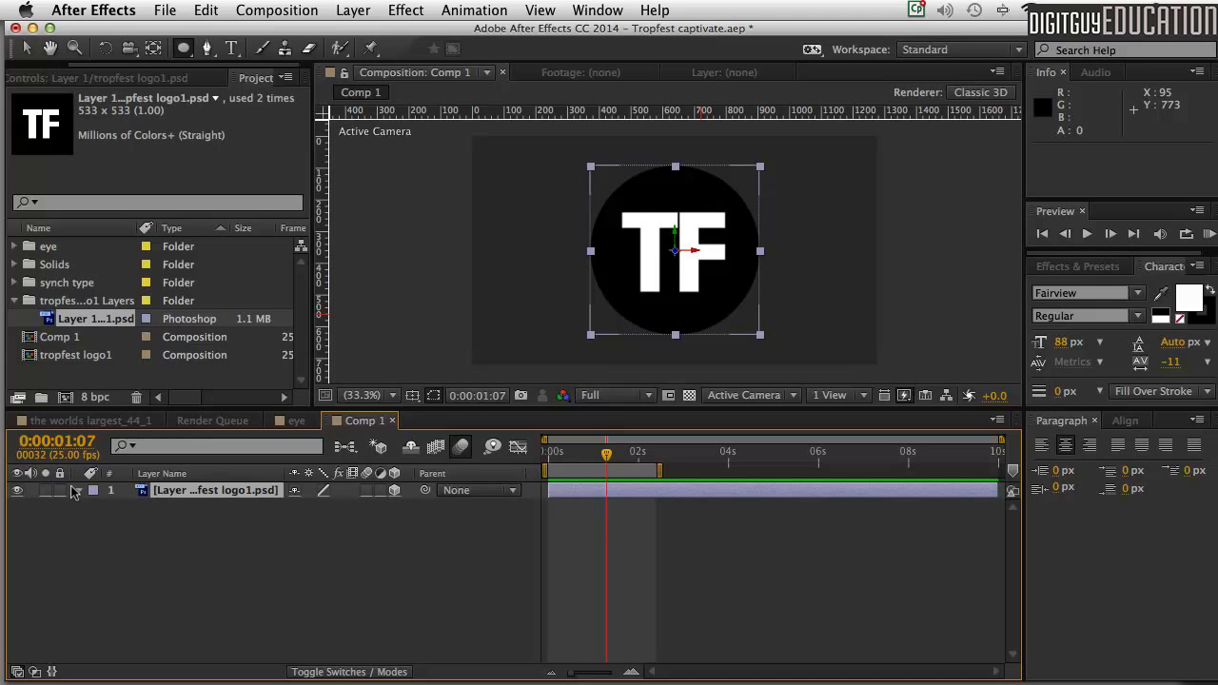
pyautogui.click(78, 490)
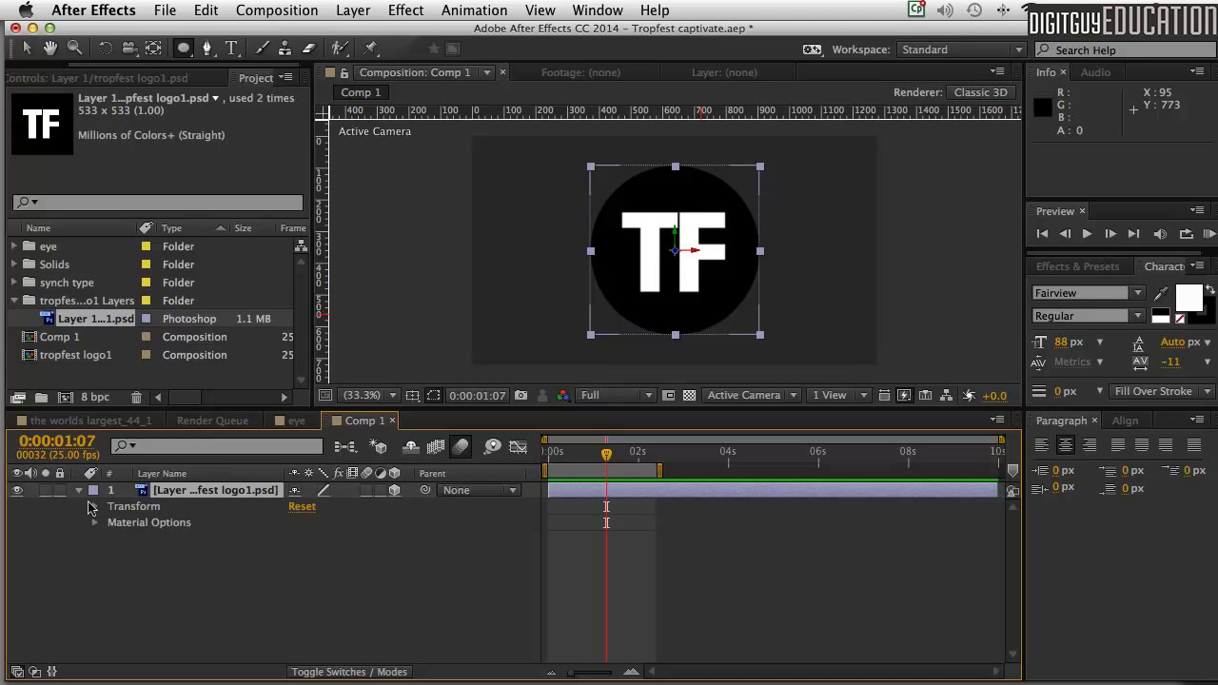
pyautogui.click(93, 506)
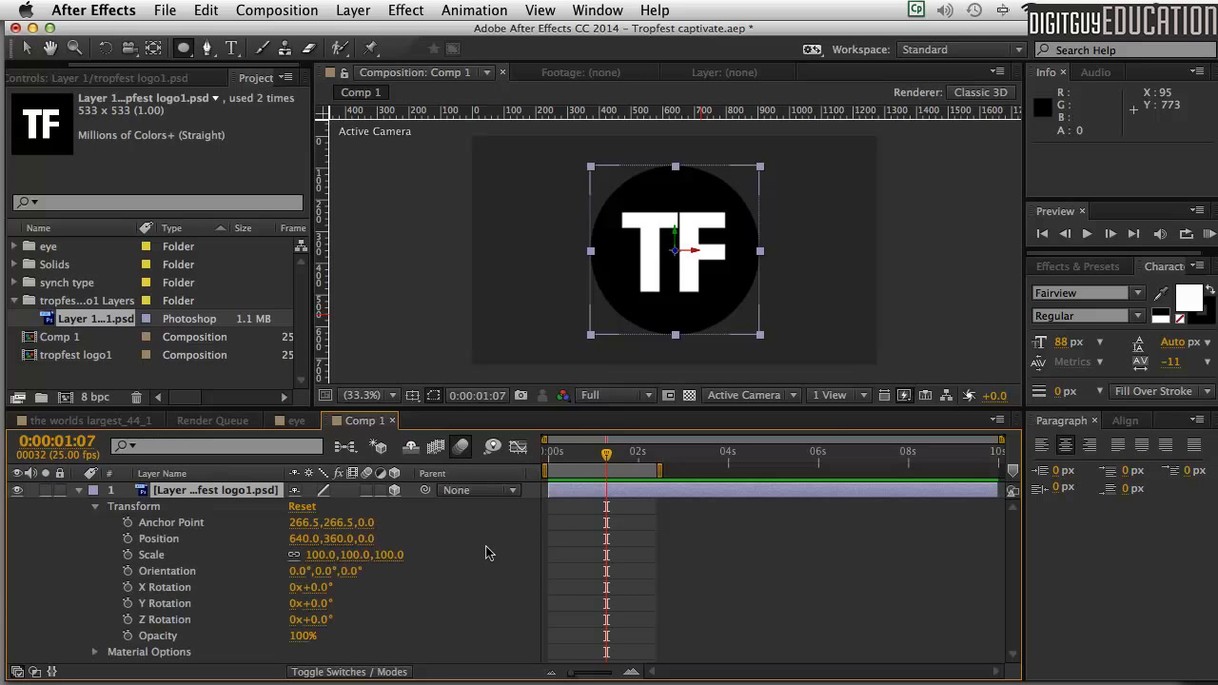
# Step: Extend the work area to about 6 seconds and keyframe the logo's Y Rotation from 0 at 0:00:00:03 to 4 revolutions at 0:00:01:00
pyautogui.moveTo(603, 455); pyautogui.dragTo(554, 454)
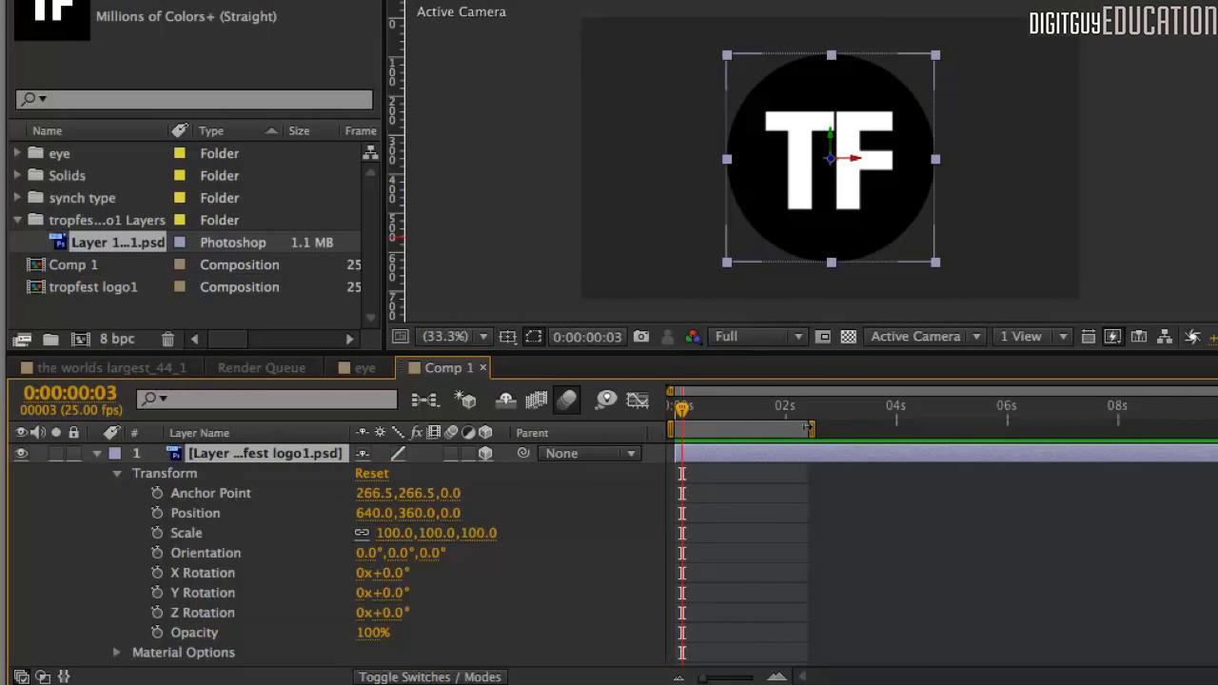
pyautogui.moveTo(808, 429); pyautogui.dragTo(1000, 429)
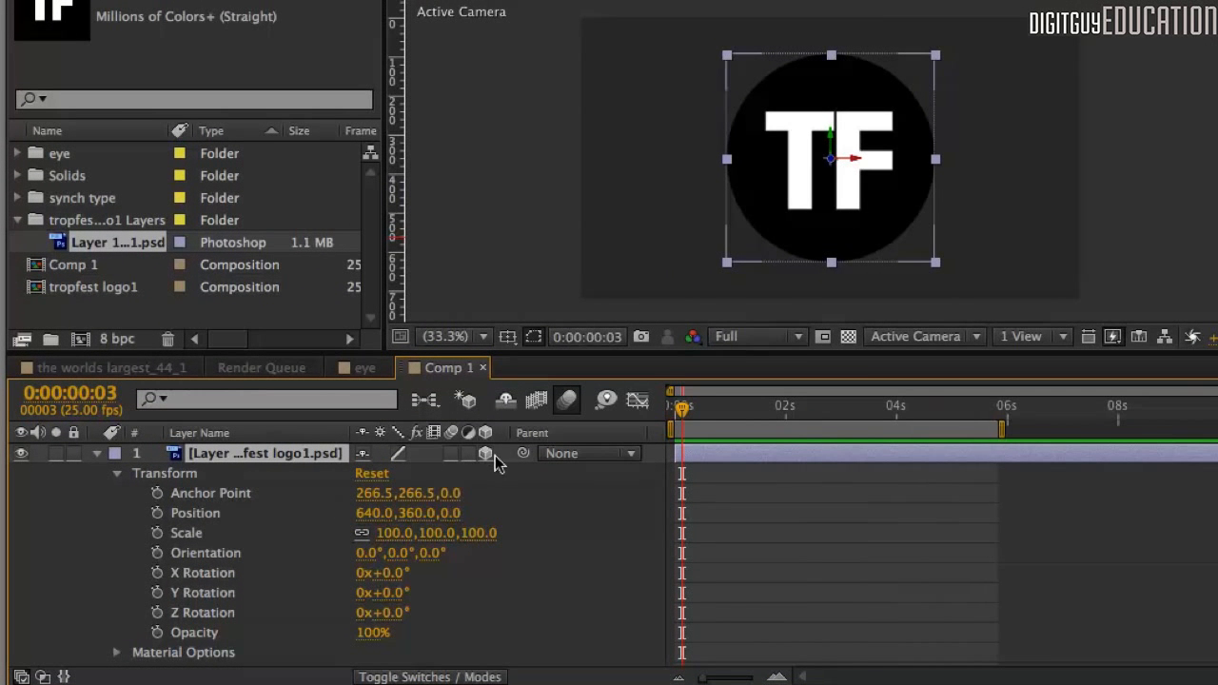
pyautogui.click(157, 592)
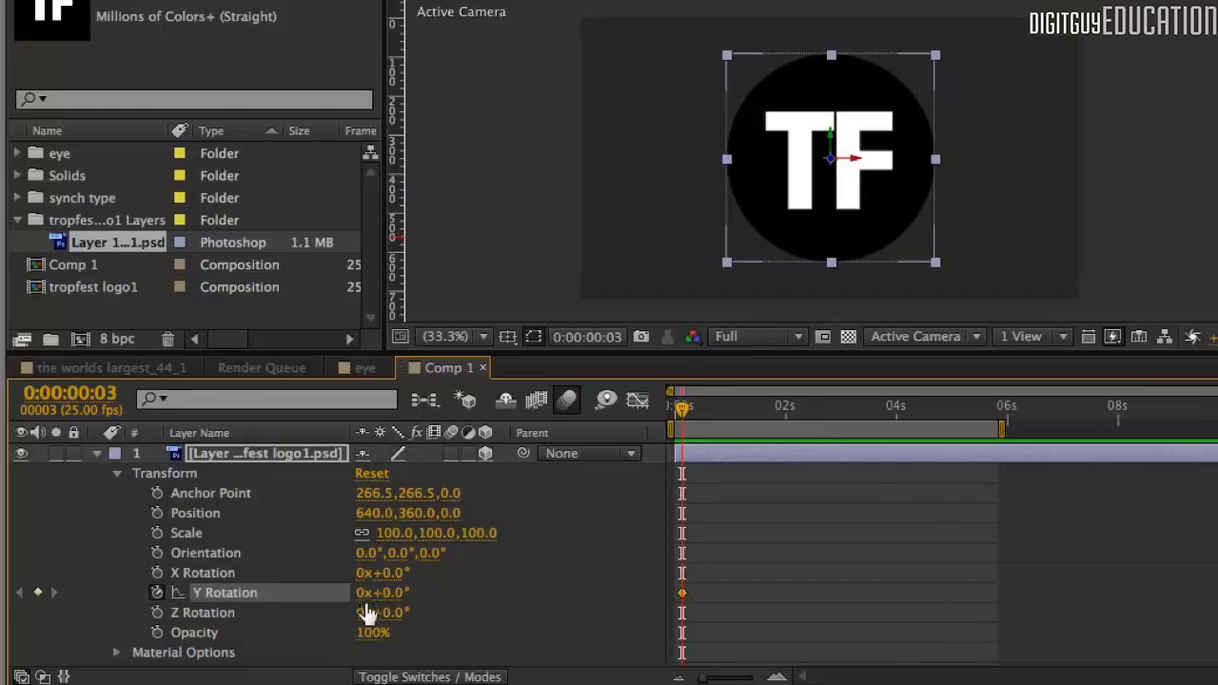
pyautogui.moveTo(683, 407); pyautogui.dragTo(730, 408)
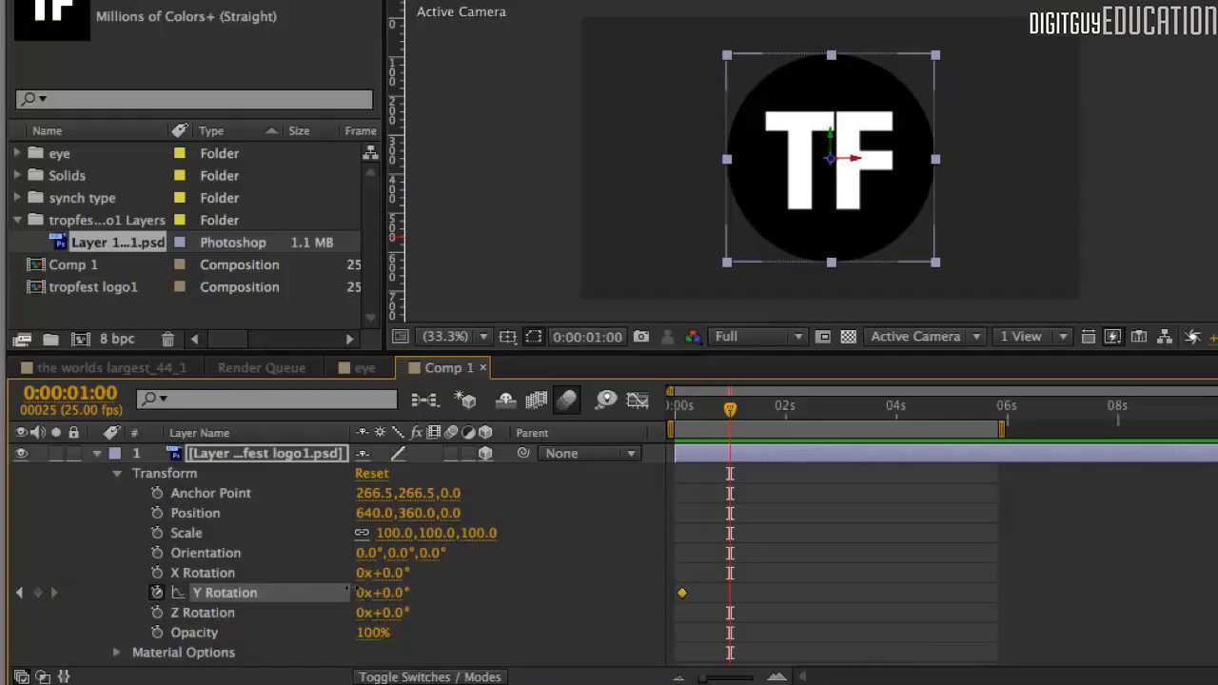
pyautogui.click(359, 593)
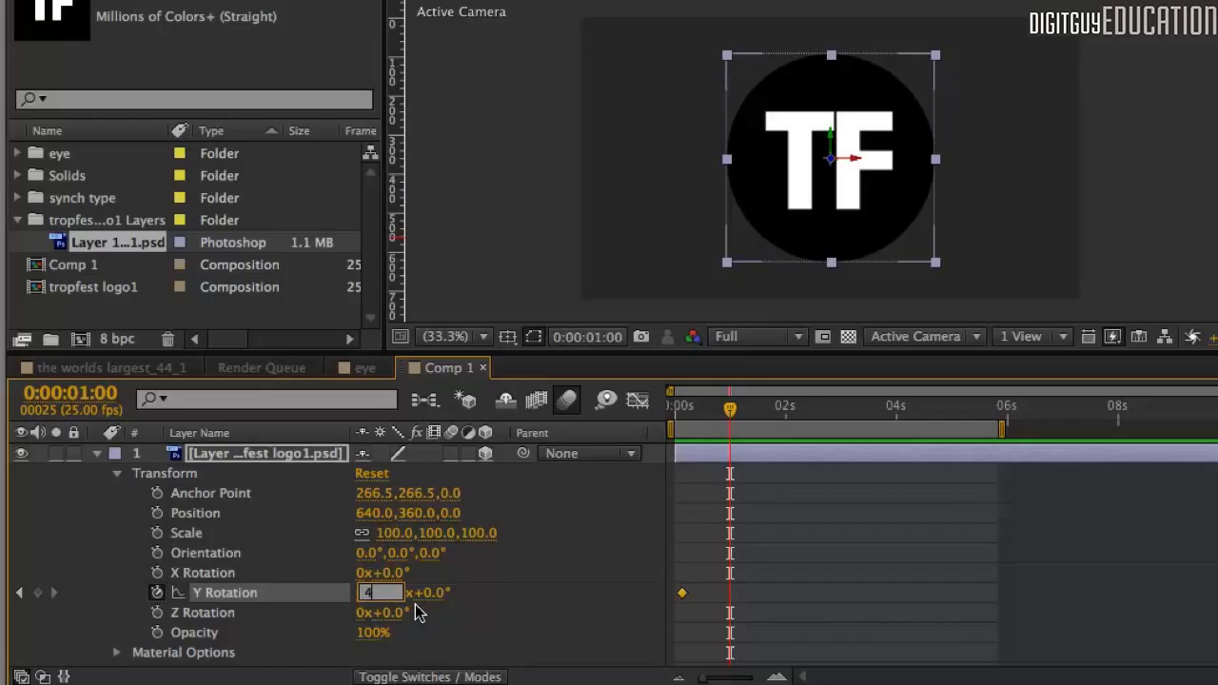
pyautogui.press('Return')
# Step: Play the logo's spin from the start of the composition and return to the first frame
pyautogui.moveTo(735, 407); pyautogui.dragTo(681, 398)
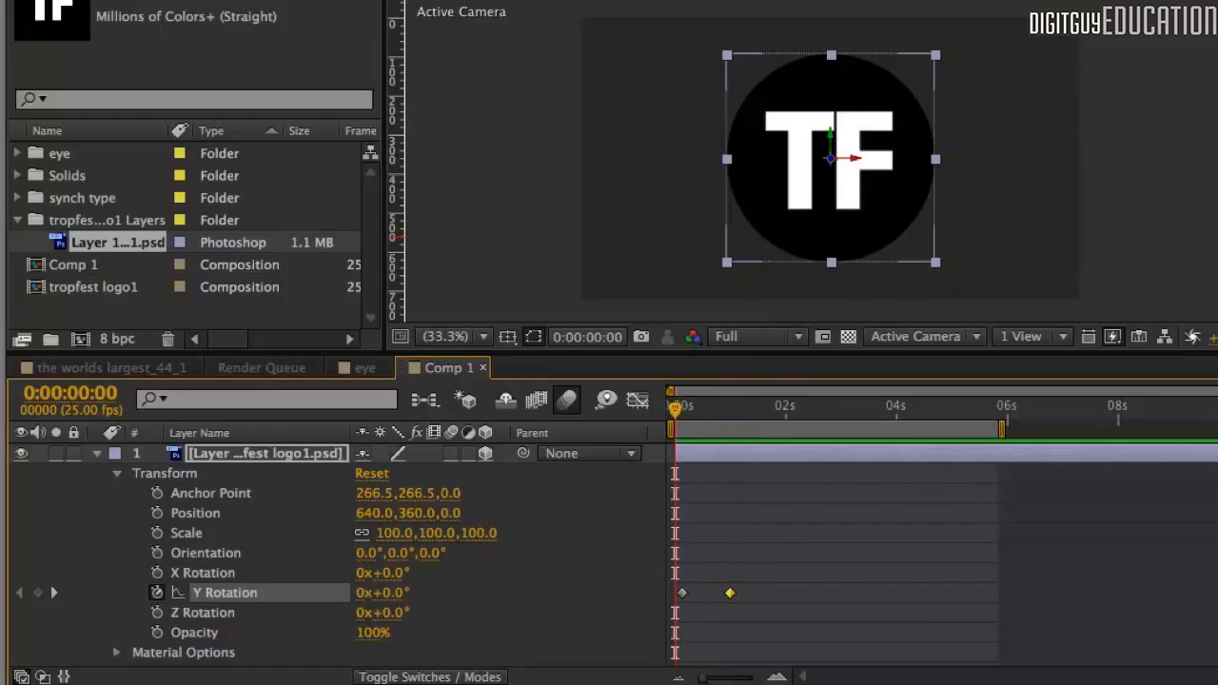
pyautogui.press('space')
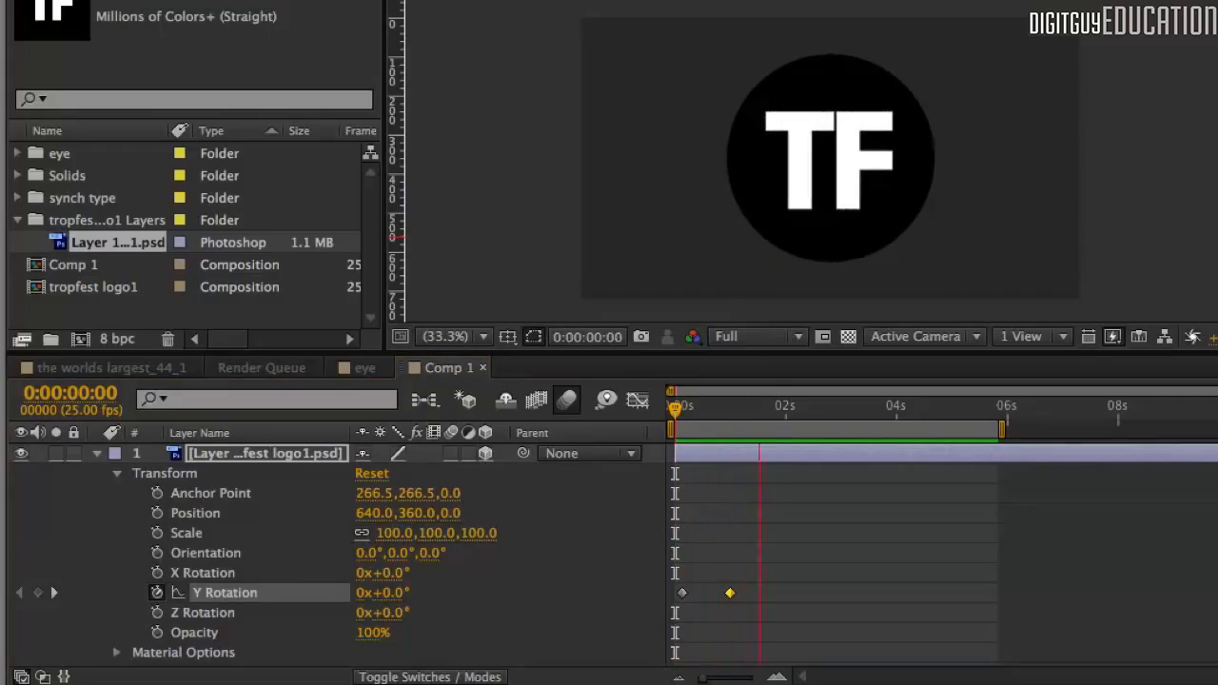
pyautogui.press('space')
pyautogui.moveTo(772, 409); pyautogui.dragTo(669, 424)
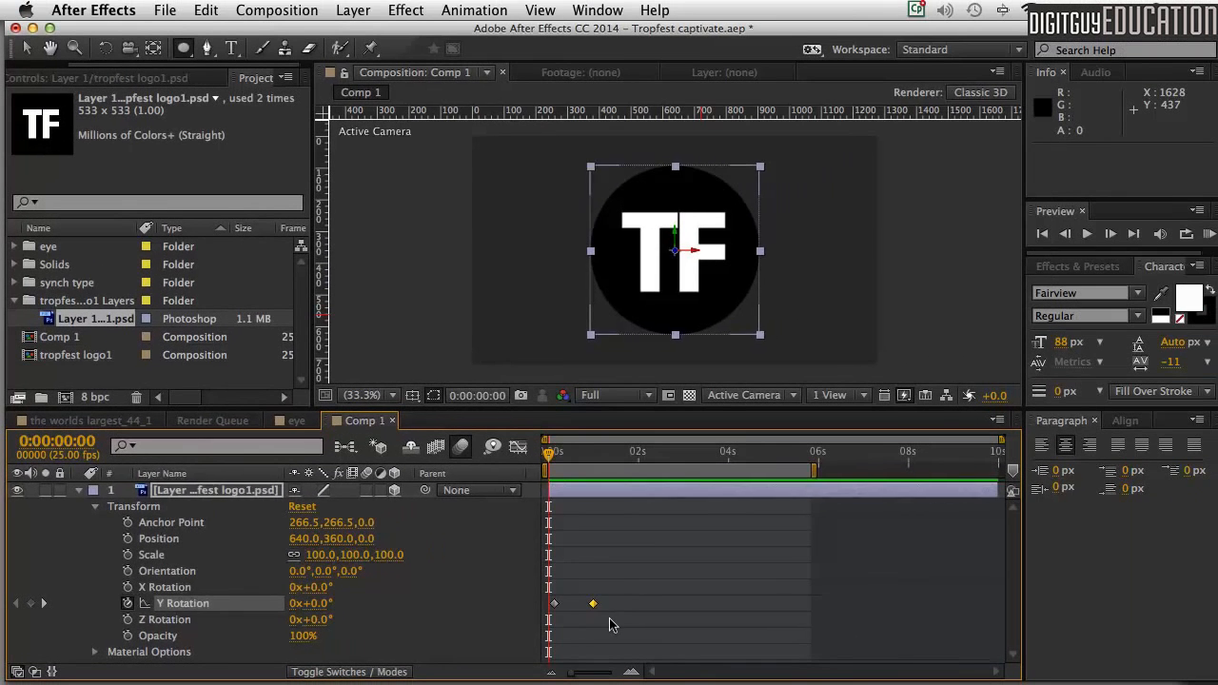
# Step: Ease the end of the Y Rotation in the graph editor by lowering its final speed to 0 and lengthening the incoming influence
pyautogui.moveTo(752, 619); pyautogui.dragTo(670, 572)
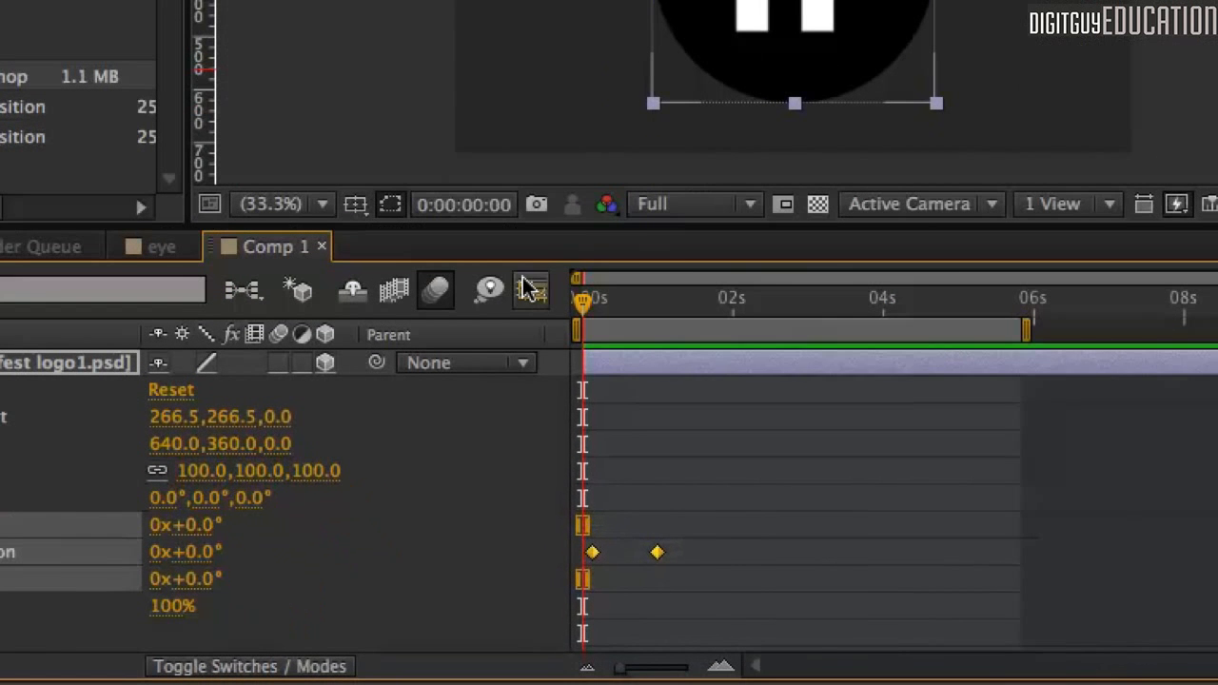
pyautogui.click(517, 446)
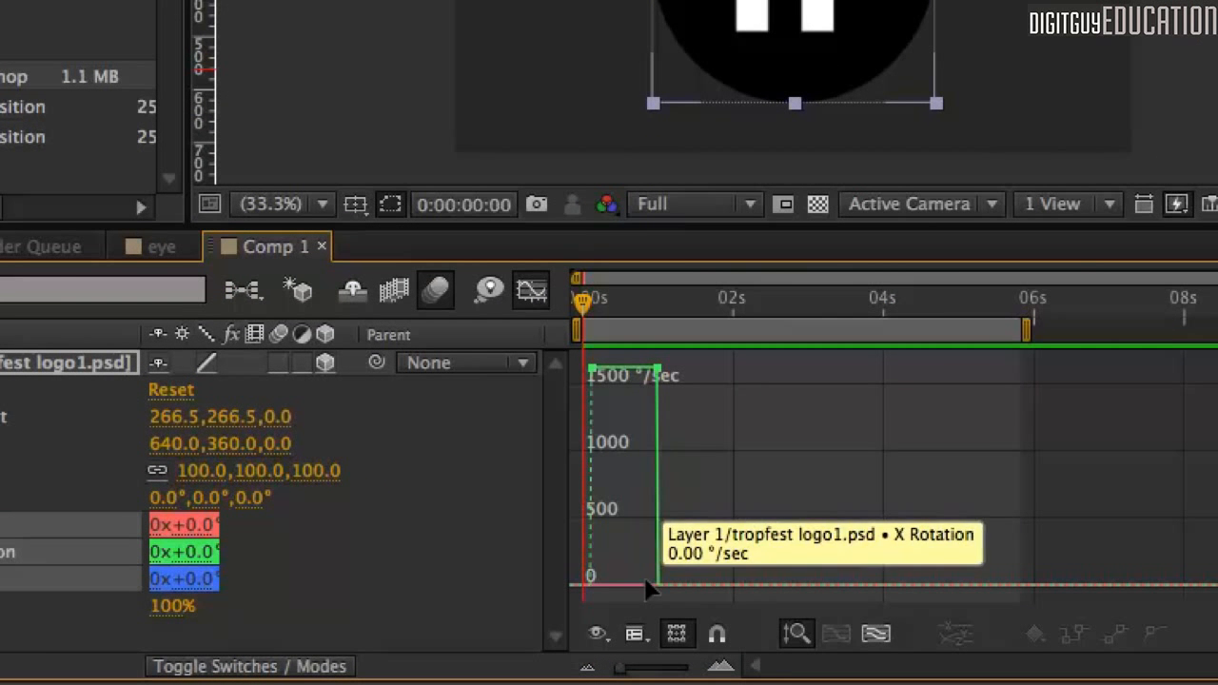
pyautogui.moveTo(659, 373)
pyautogui.moveTo(659, 373); pyautogui.dragTo(653, 576)
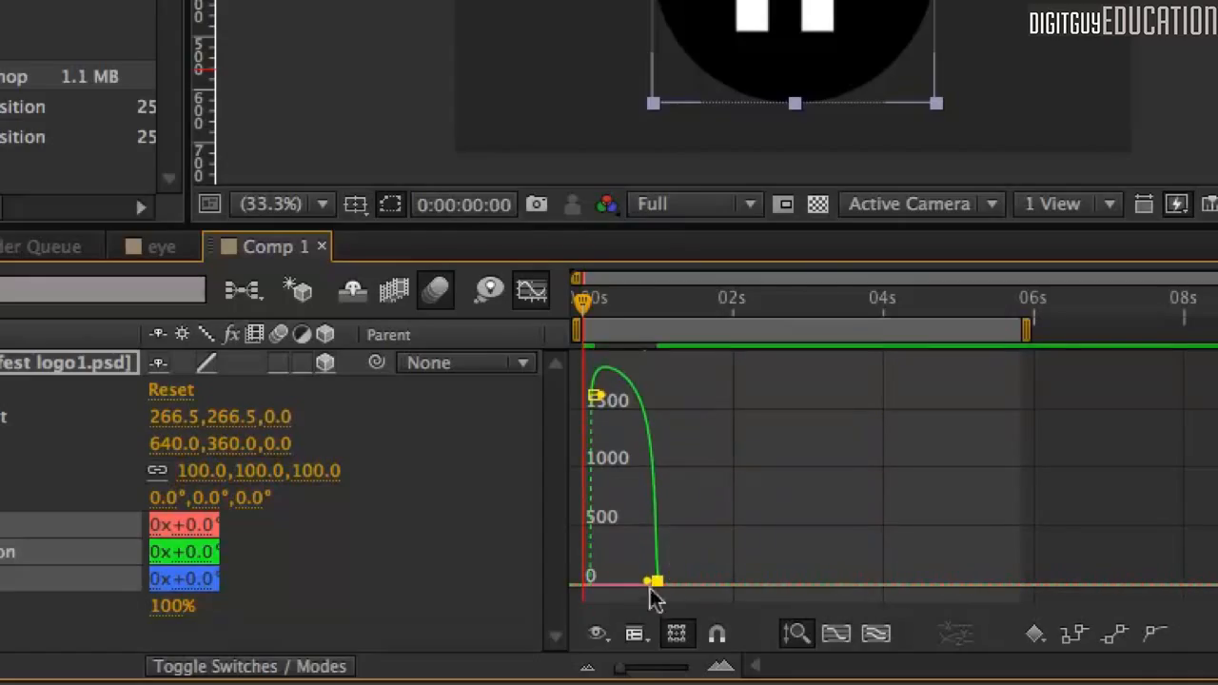
pyautogui.moveTo(647, 588); pyautogui.dragTo(612, 590)
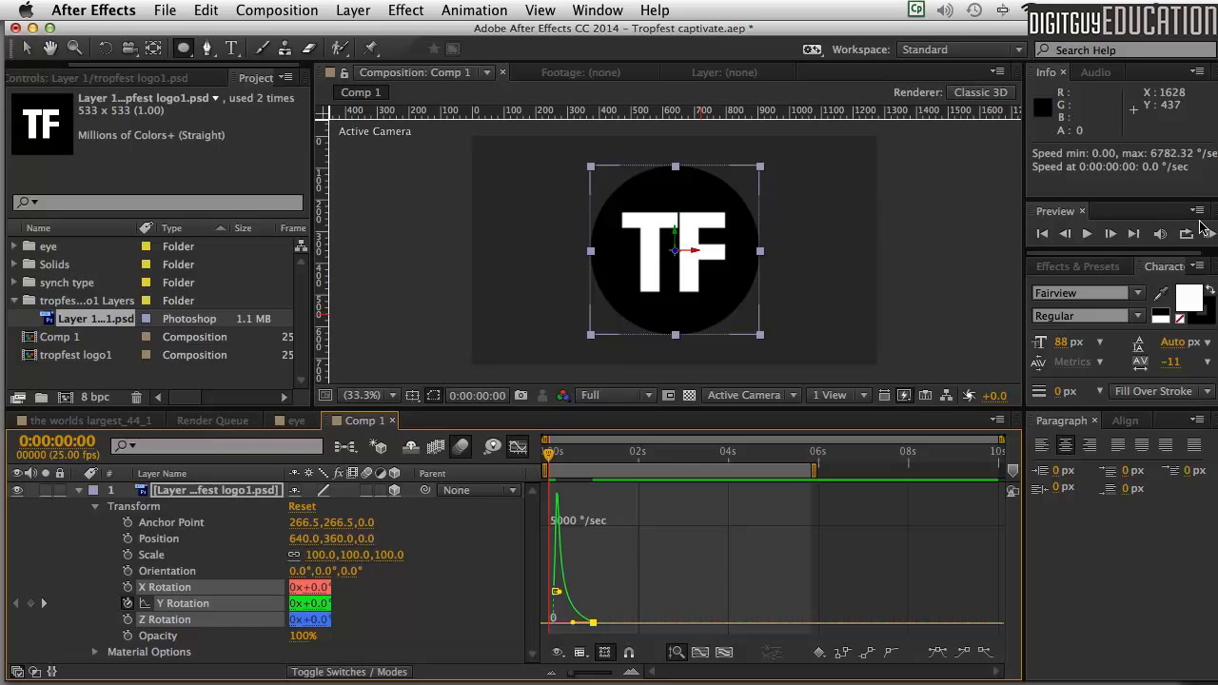
# Step: RAM-preview the eased logo spin twice
pyautogui.click(1207, 233)
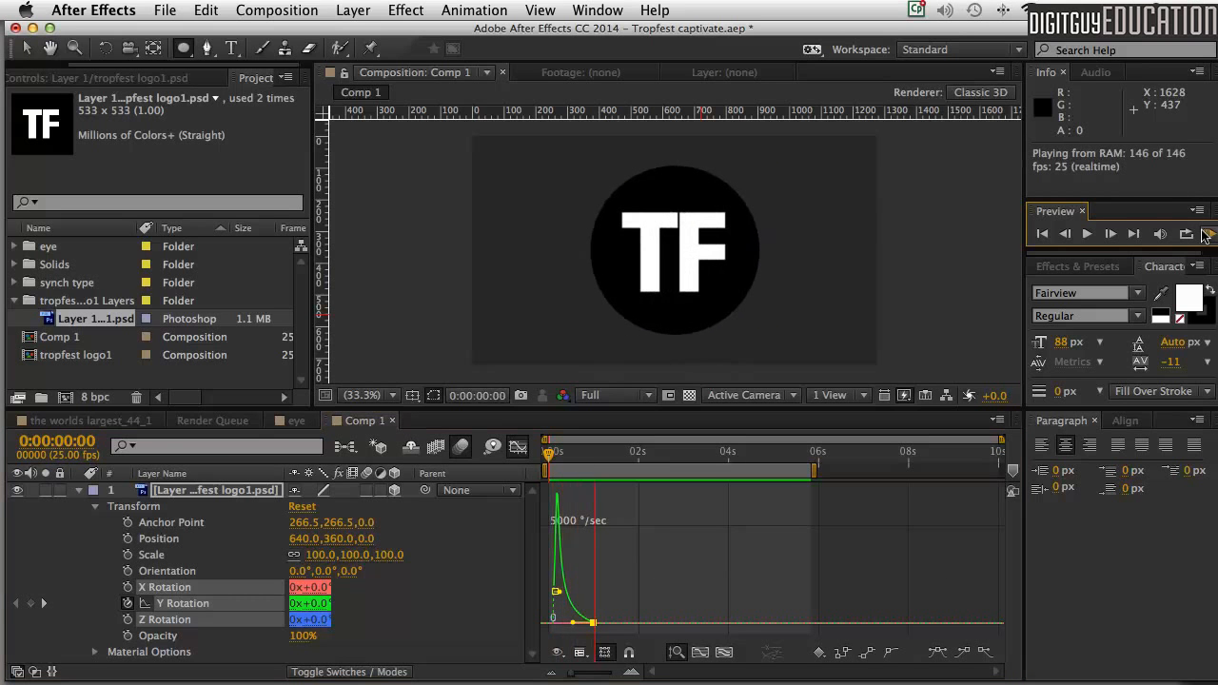
pyautogui.click(1207, 230)
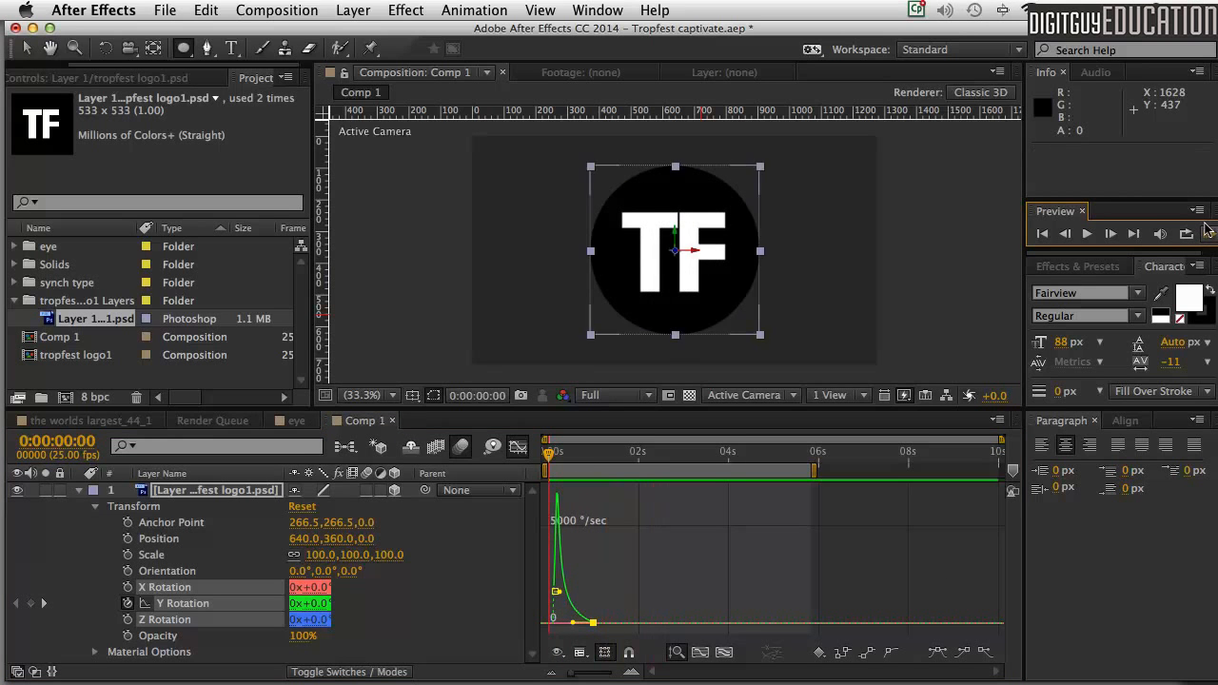
pyautogui.click(1206, 233)
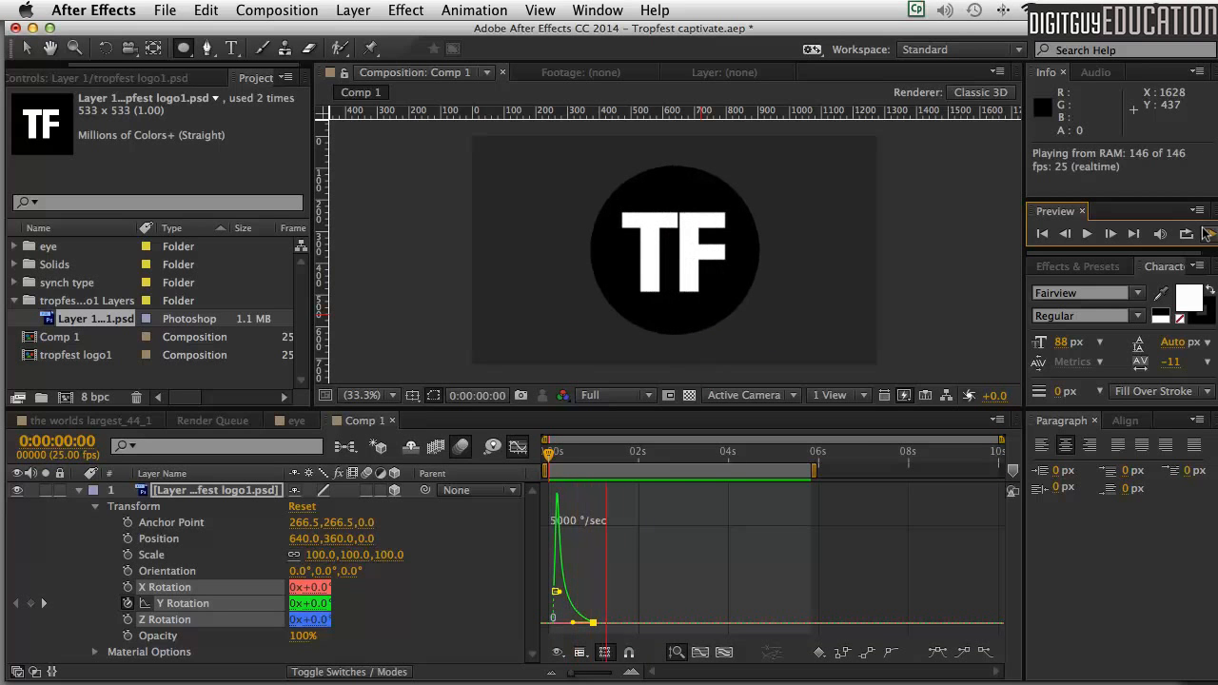
pyautogui.click(1206, 233)
# Step: Leave the graph editor and move the ending Y Rotation keyframe to about 1.3 seconds
pyautogui.click(515, 448)
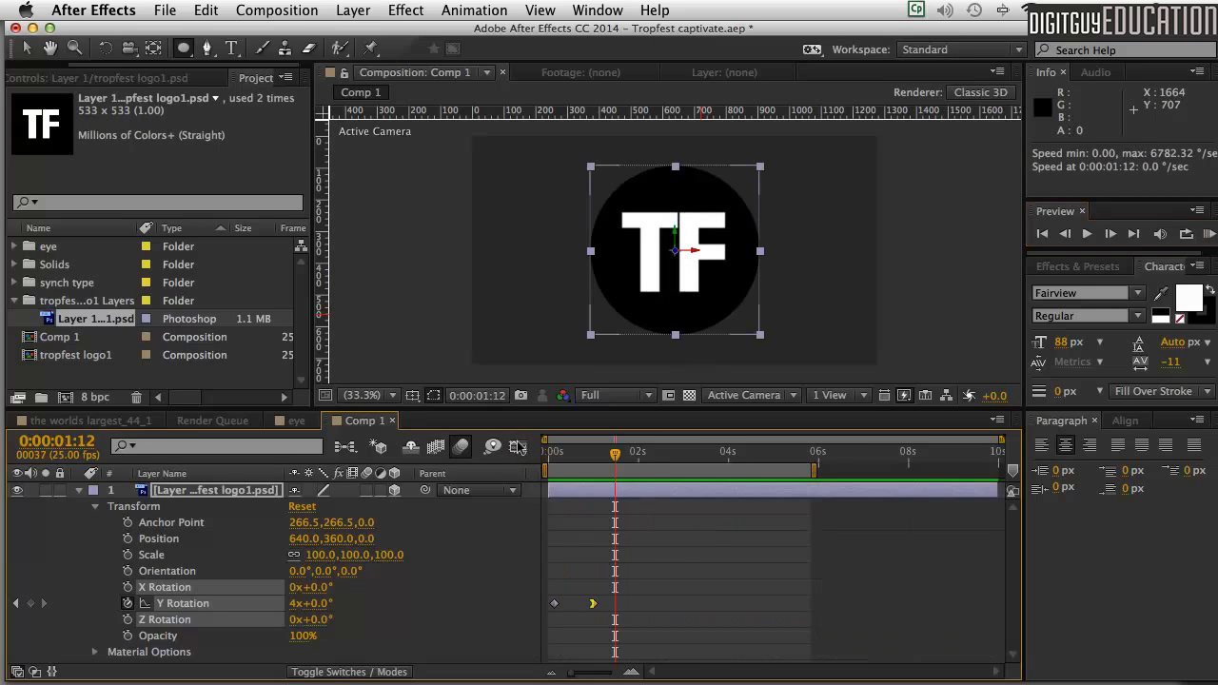
pyautogui.click(589, 604)
pyautogui.moveTo(597, 603); pyautogui.dragTo(605, 603)
# Step: RAM-preview the lengthened logo spin from the start and return to the first frame
pyautogui.click(1042, 234)
pyautogui.click(1208, 234)
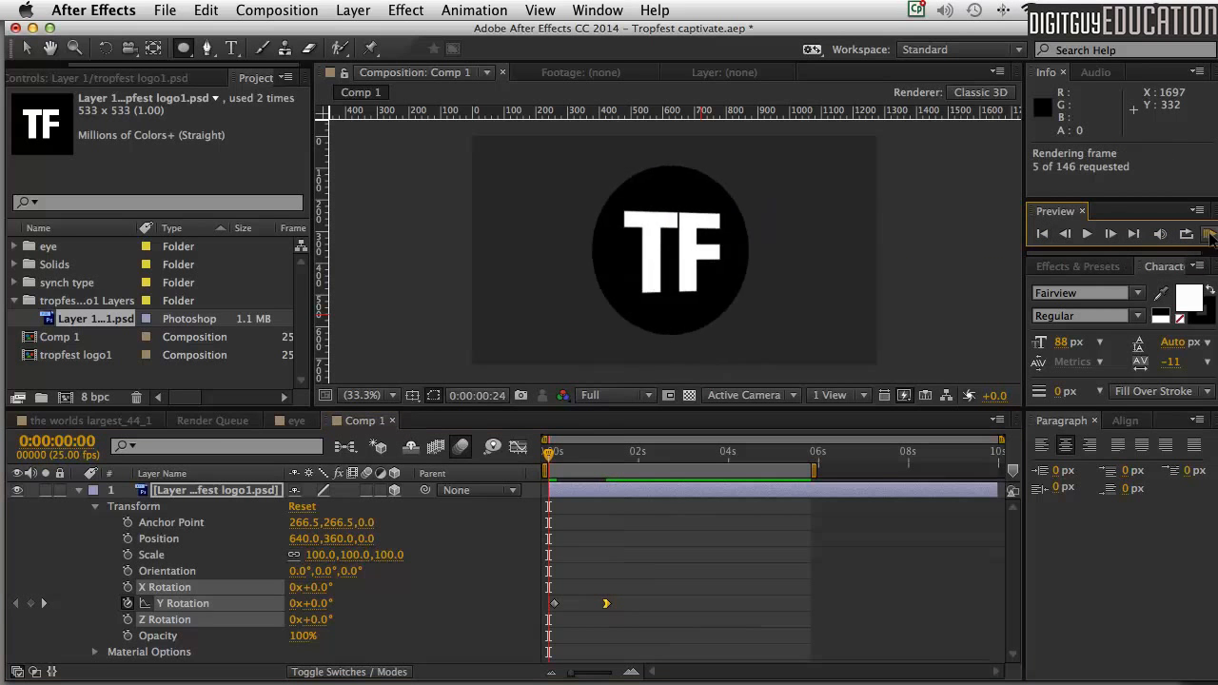
pyautogui.click(1208, 235)
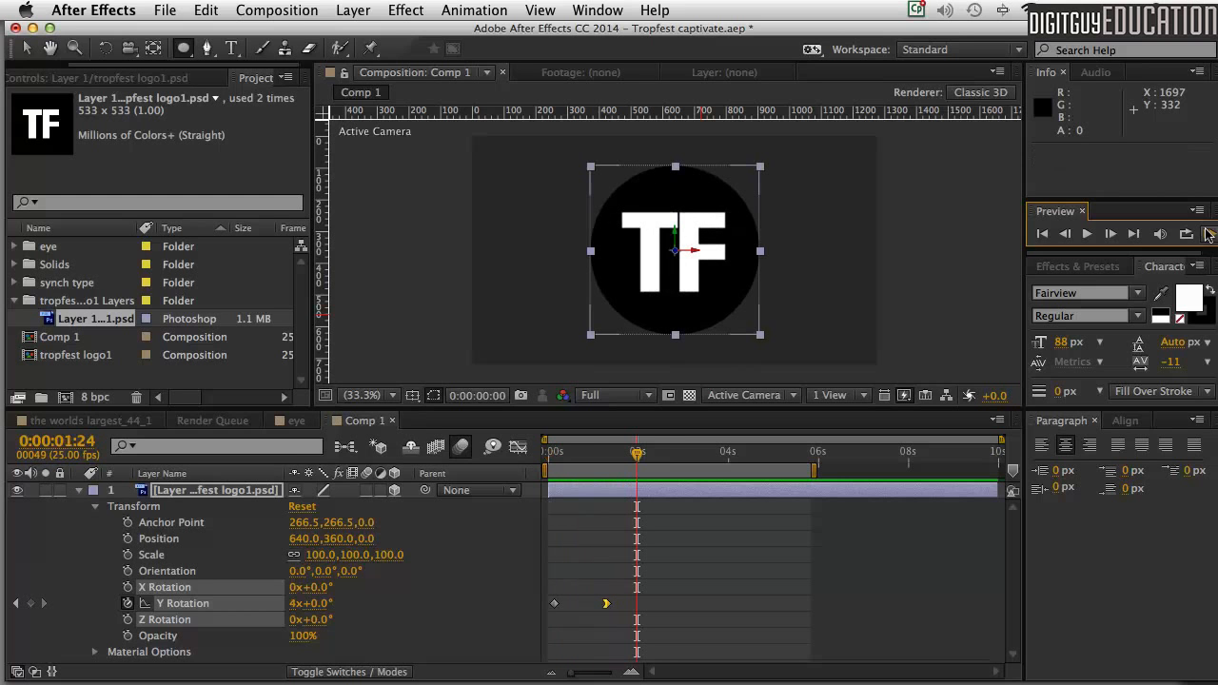
pyautogui.moveTo(634, 451); pyautogui.dragTo(536, 453)
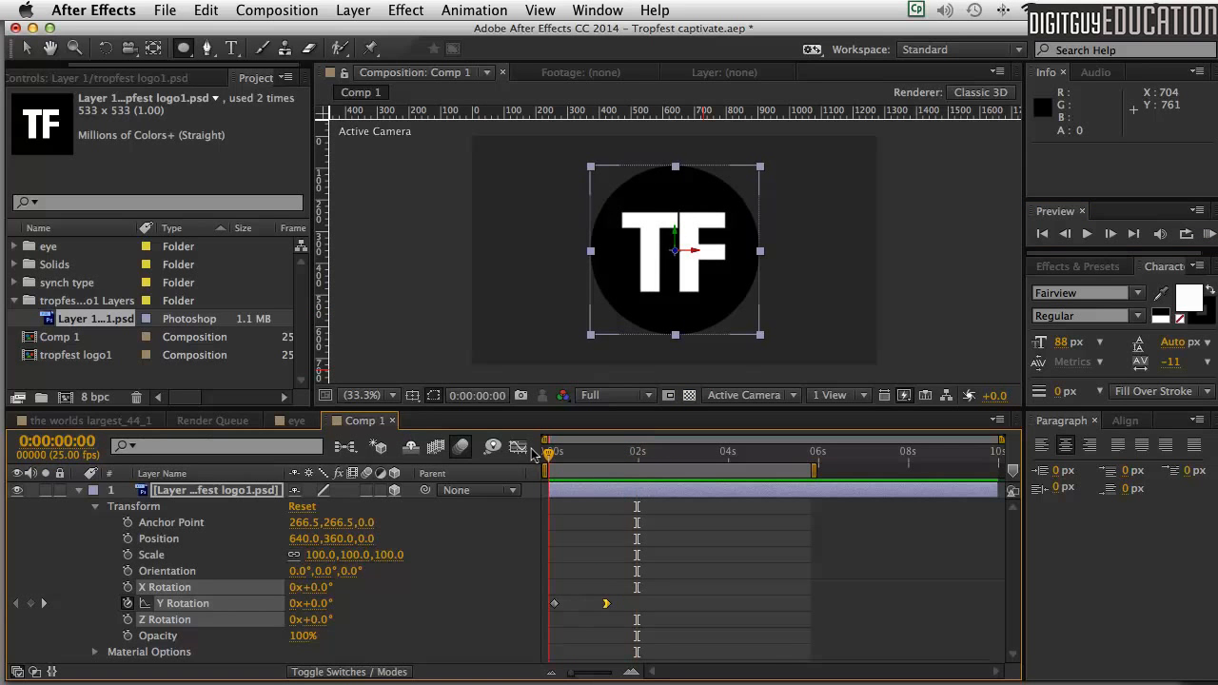
# Step: Collapse the logo layer's properties and add a new red solid of 1280 × 720 px above it
pyautogui.click(77, 490)
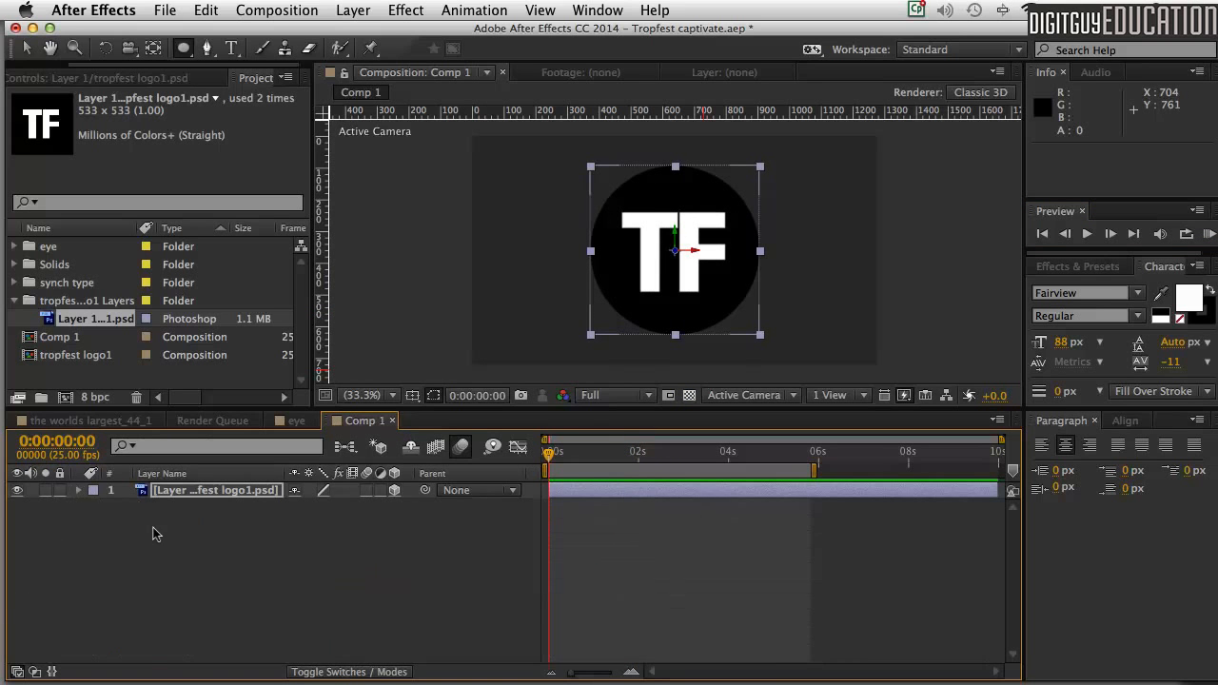
pyautogui.click(198, 557)
pyautogui.click(462, 446)
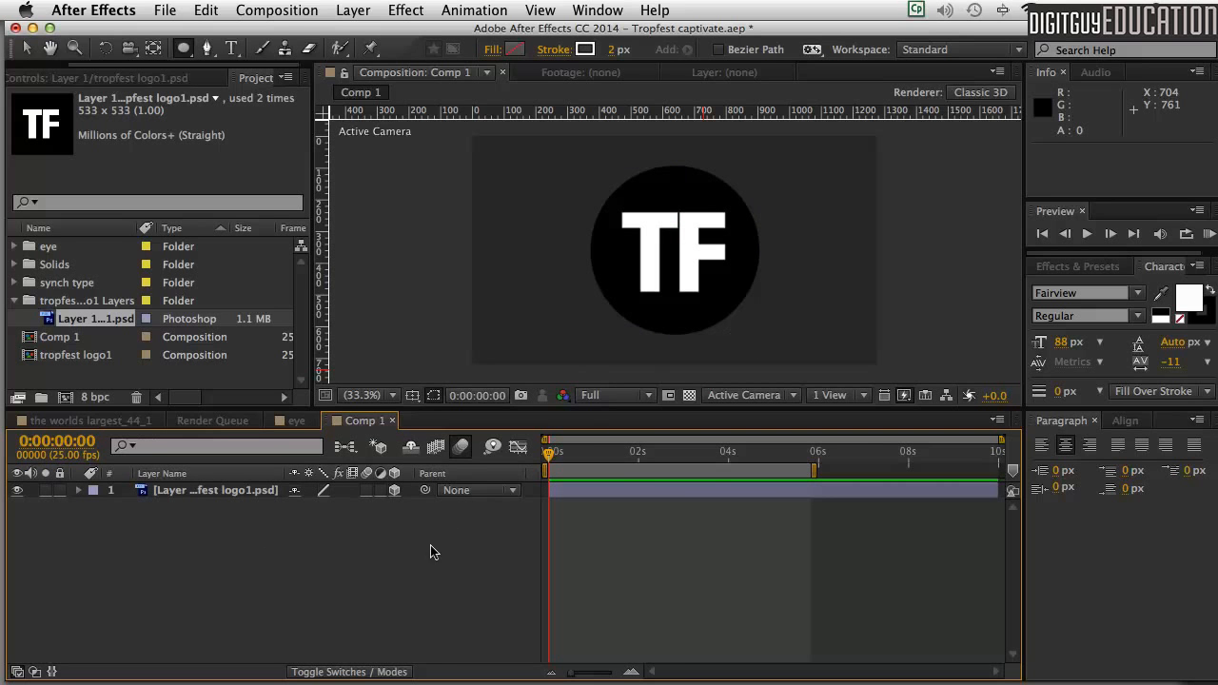
pyautogui.rightClick(429, 532)
pyautogui.moveTo(528, 487)
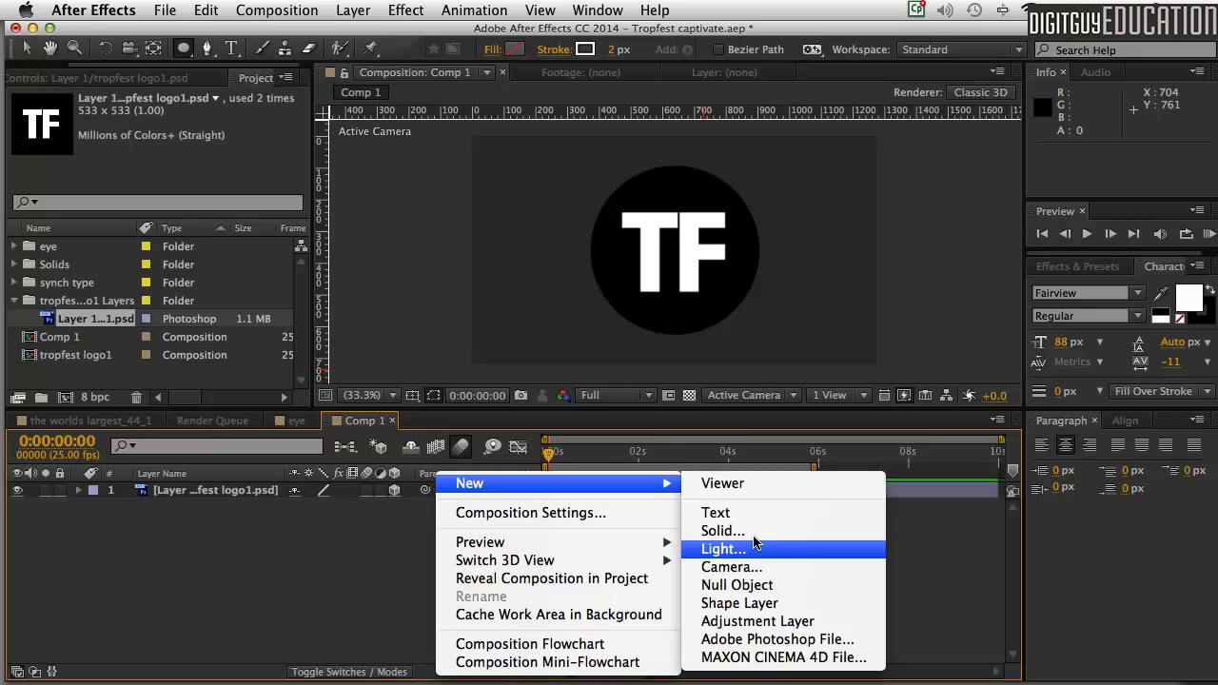
pyautogui.click(753, 529)
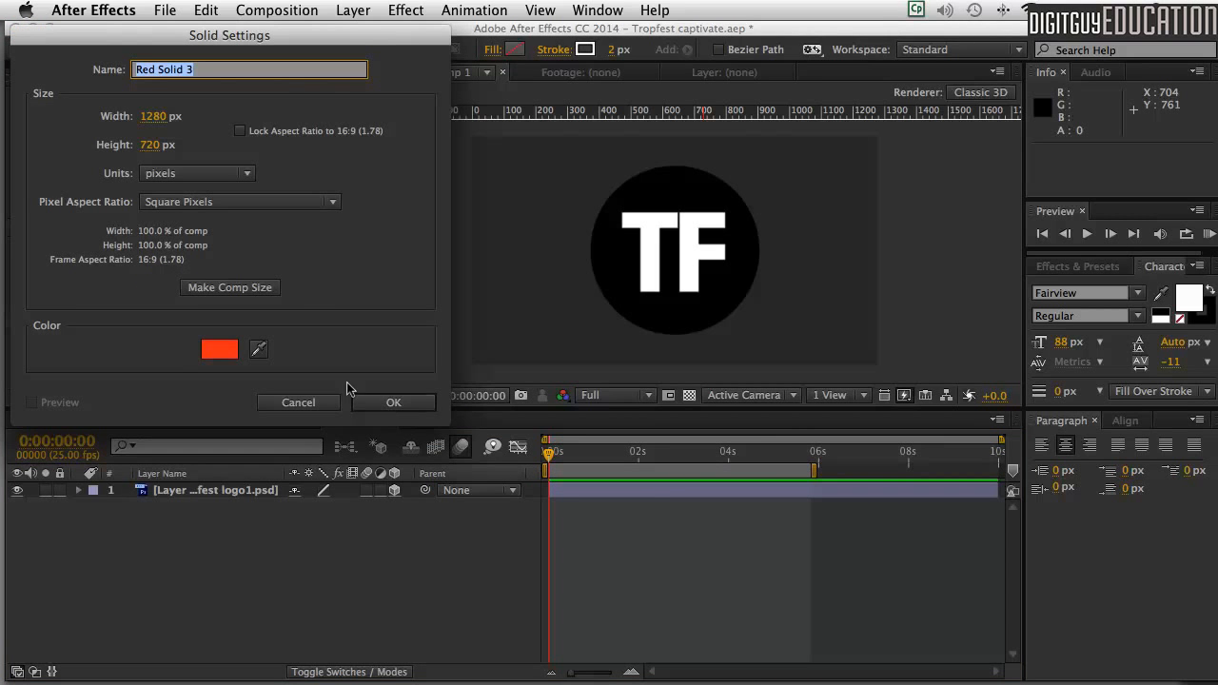
pyautogui.click(386, 404)
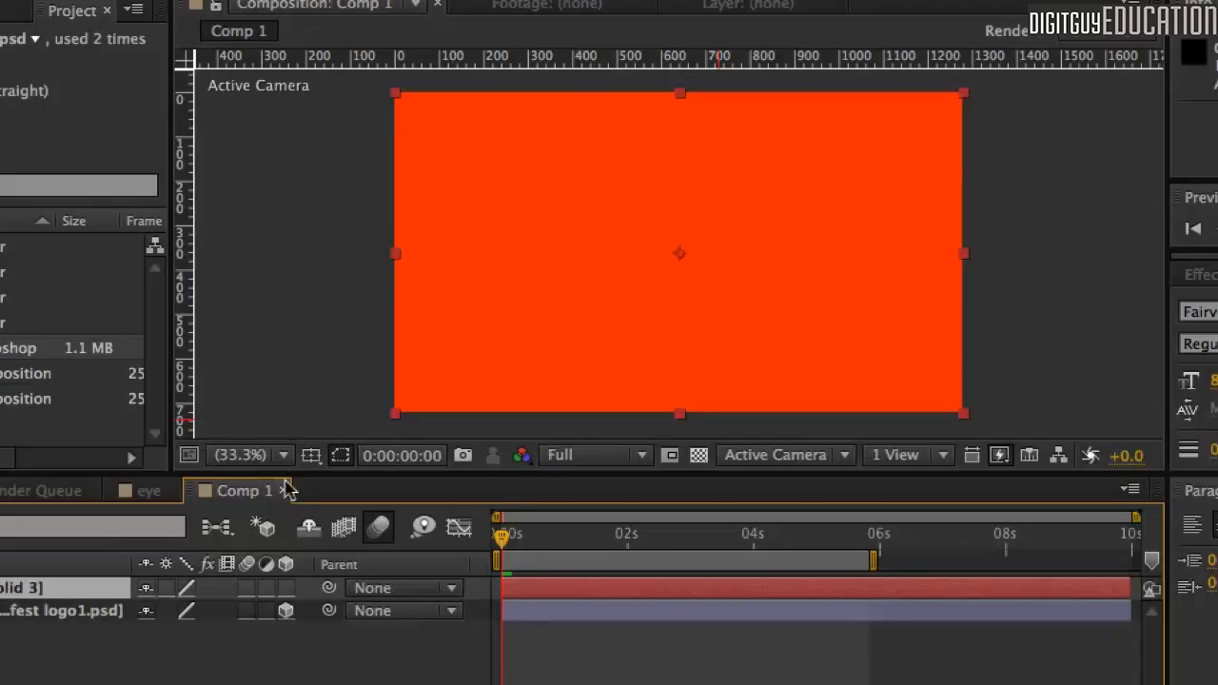
# Step: Show the title/action safe guides and draw a circular mask about 490 px in diameter on the red solid, centred on the composition
pyautogui.click(310, 455)
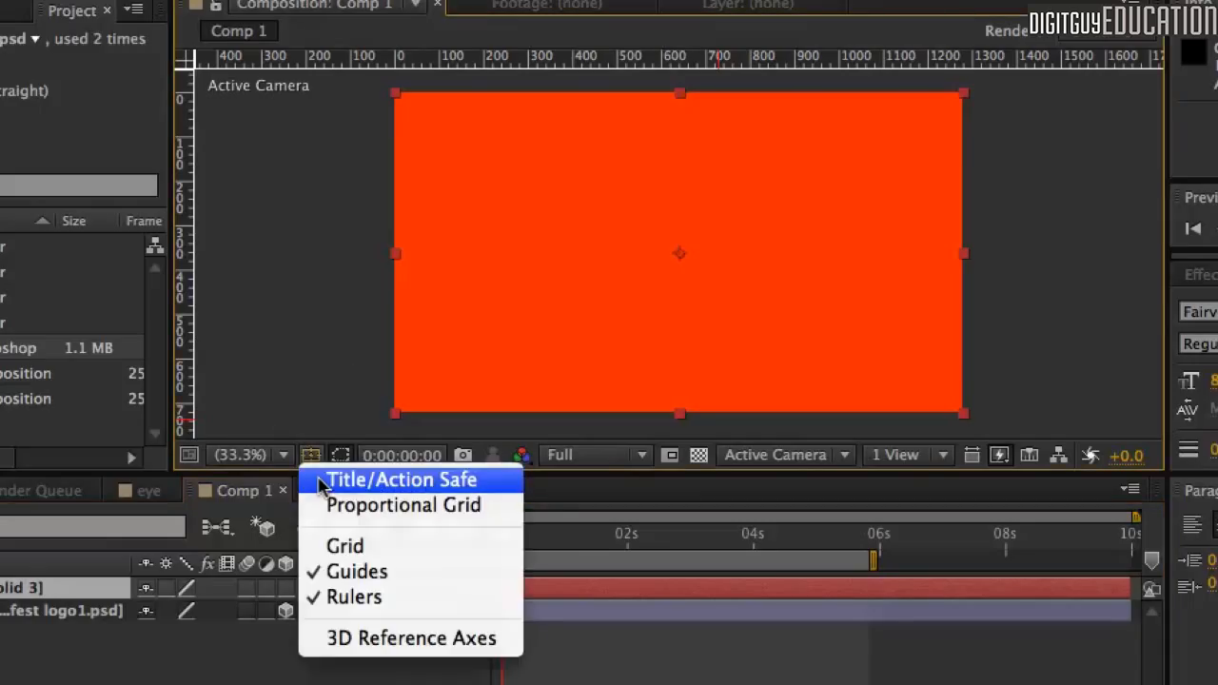
pyautogui.click(319, 485)
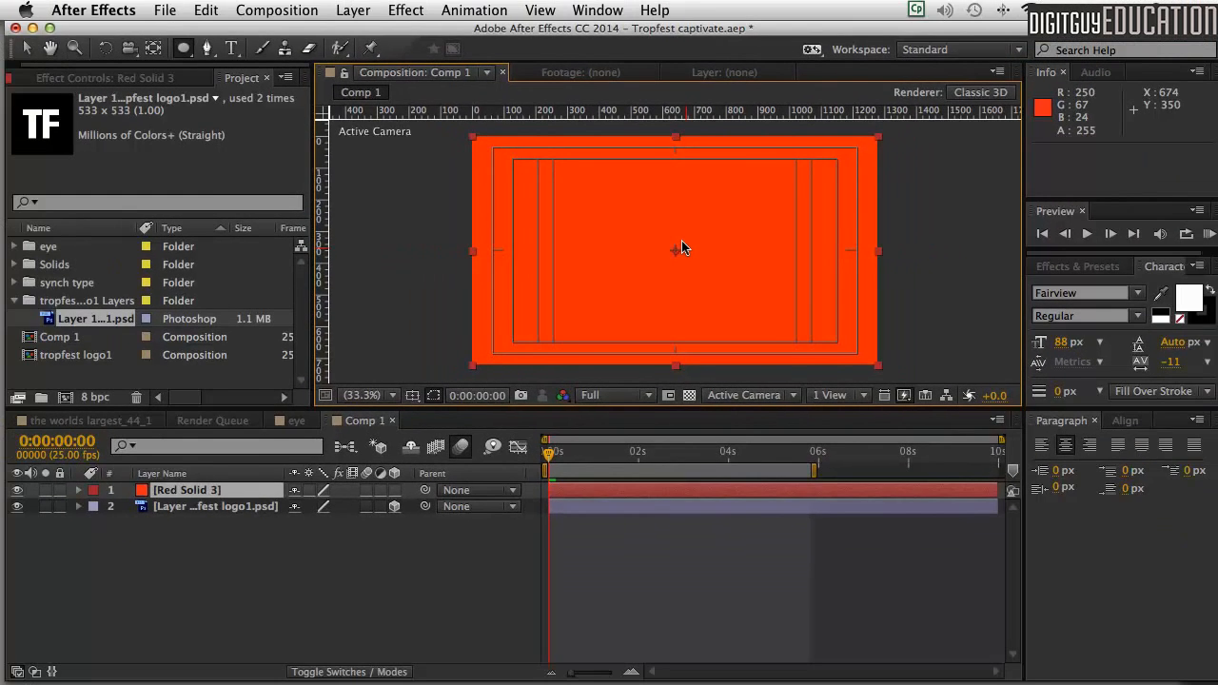
pyautogui.scroll(2, 681, 247)
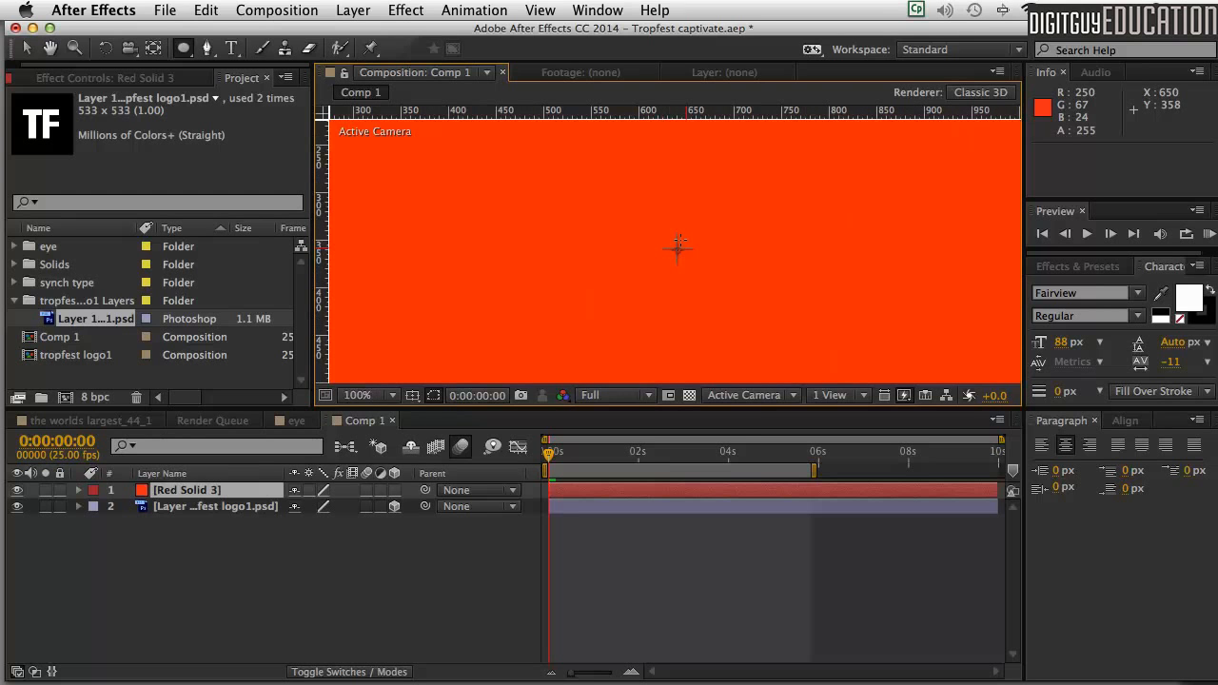
pyautogui.scroll(-2, 681, 248)
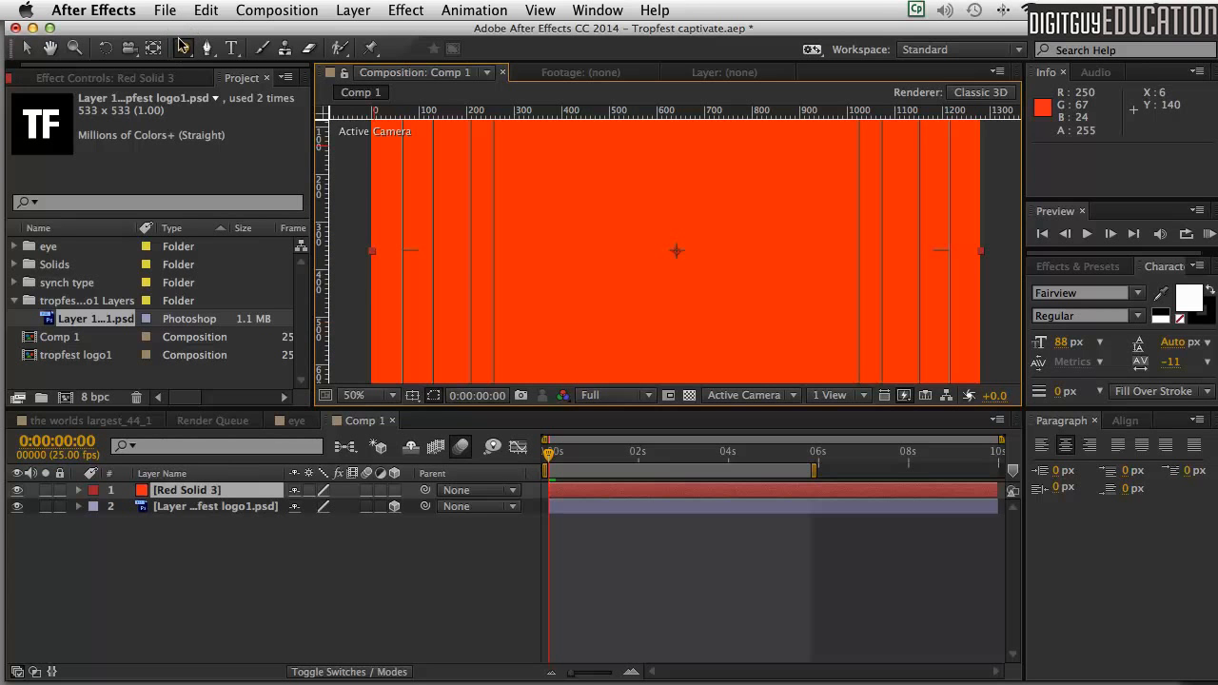
pyautogui.moveTo(183, 48); pyautogui.dragTo(212, 90)
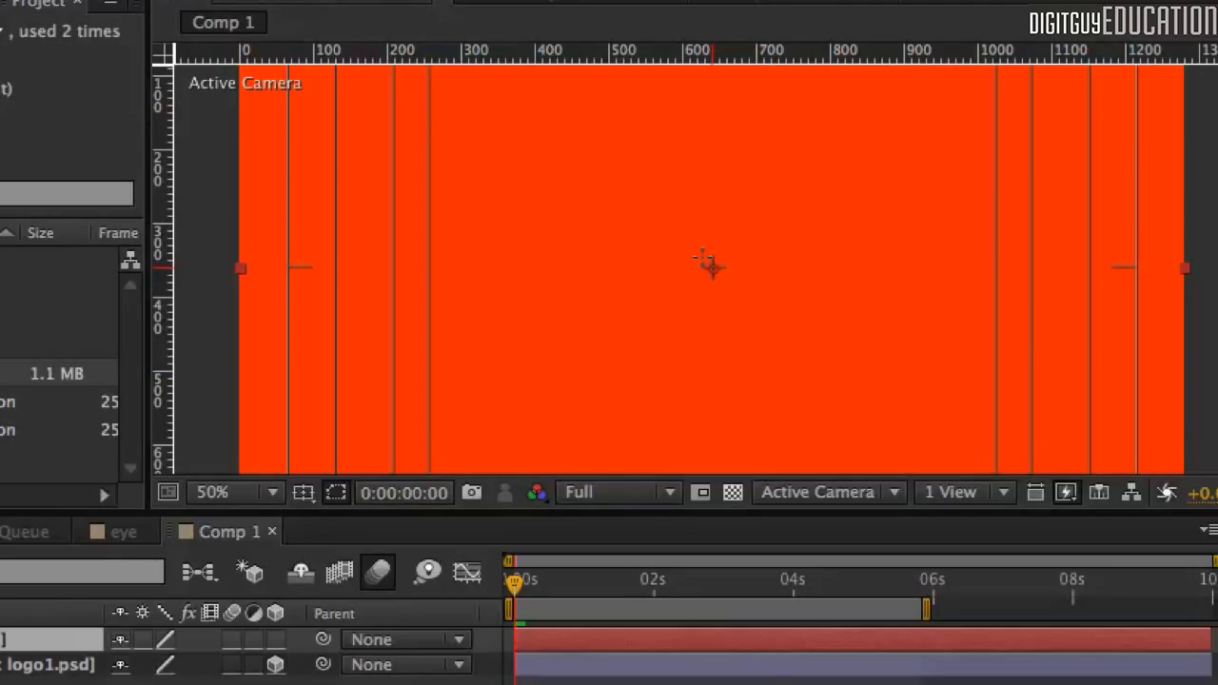
pyautogui.moveTo(709, 266)
pyautogui.mouseDown()
pyautogui.moveTo(778, 329)
pyautogui.moveTo(770, 338)
pyautogui.moveTo(894, 425)
pyautogui.mouseUp()
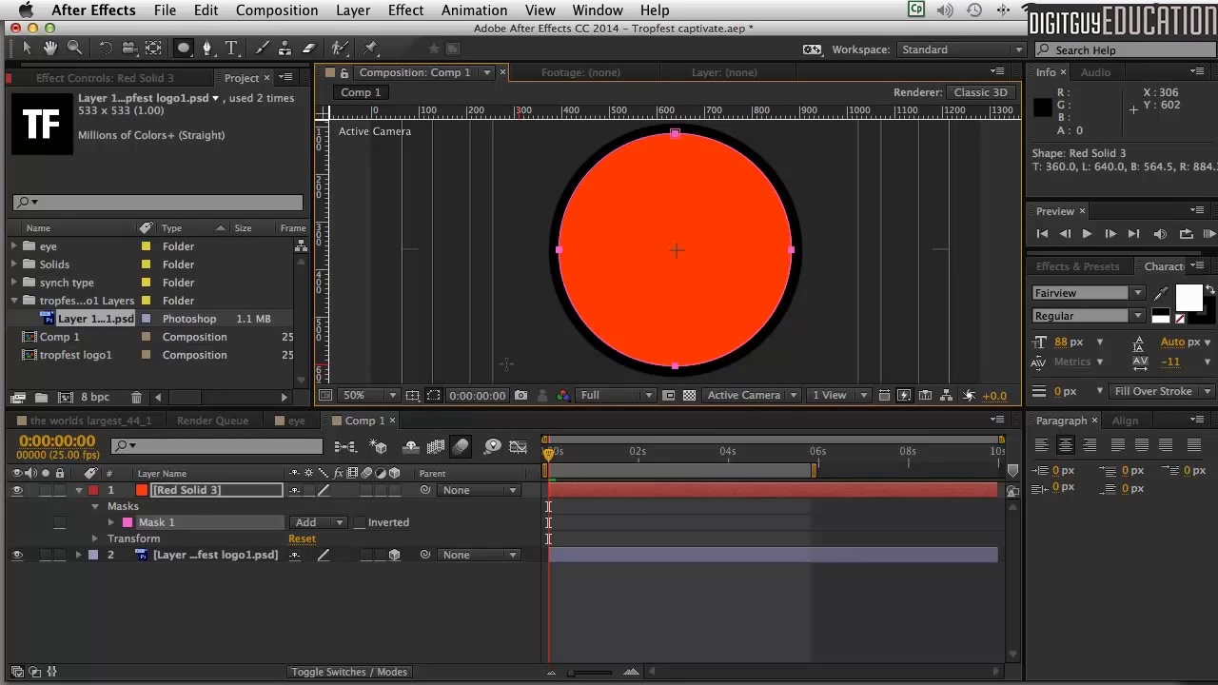
pyautogui.click(279, 593)
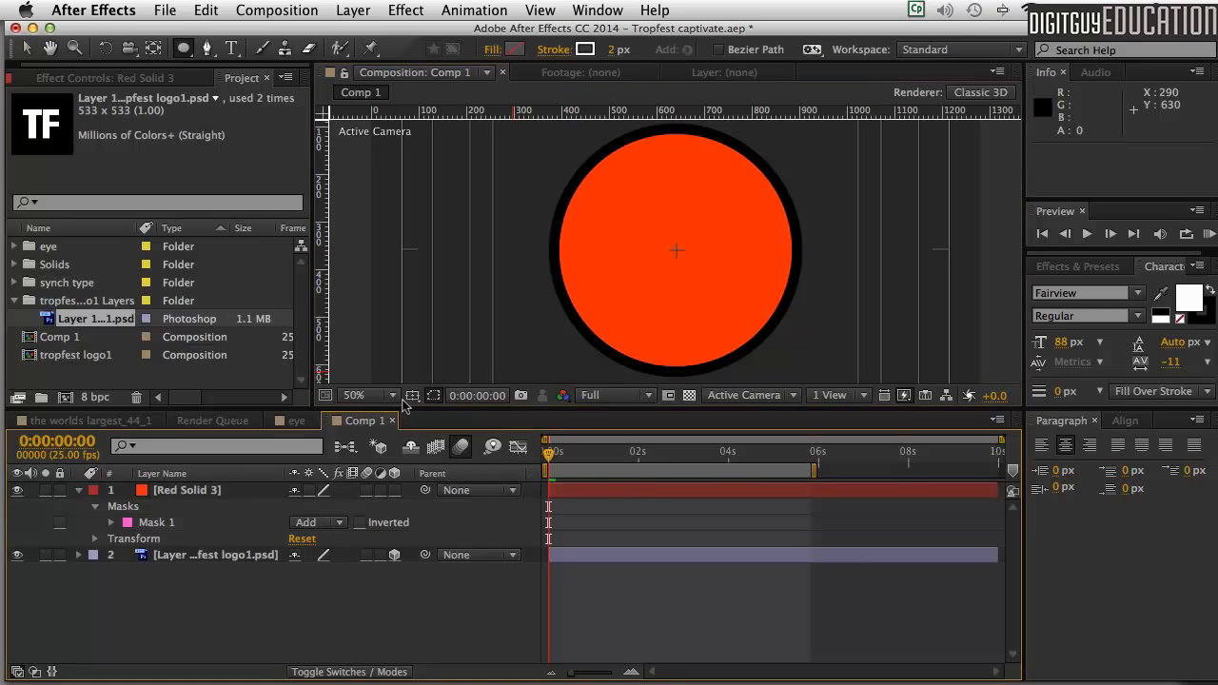
# Step: Shift the red solid layer to start at 0:00:01:13 and move the current time to 0:00:01:07
pyautogui.click(570, 490)
pyautogui.moveTo(566, 492); pyautogui.dragTo(634, 492)
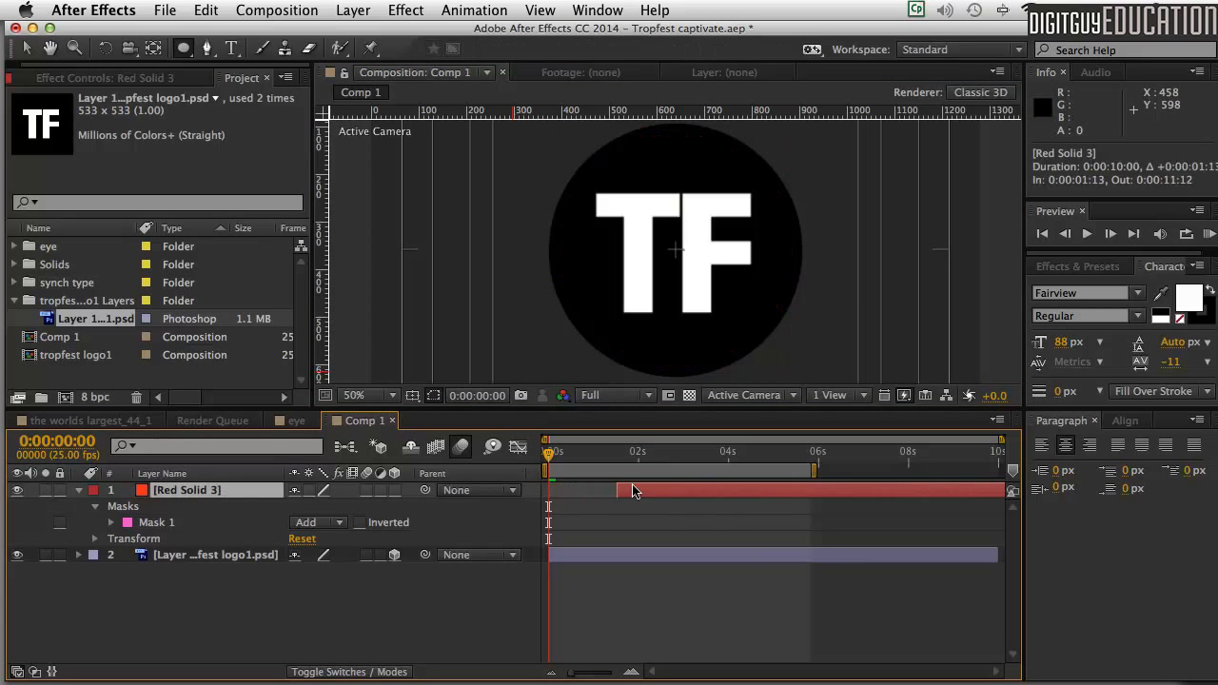
pyautogui.moveTo(549, 454); pyautogui.dragTo(604, 457)
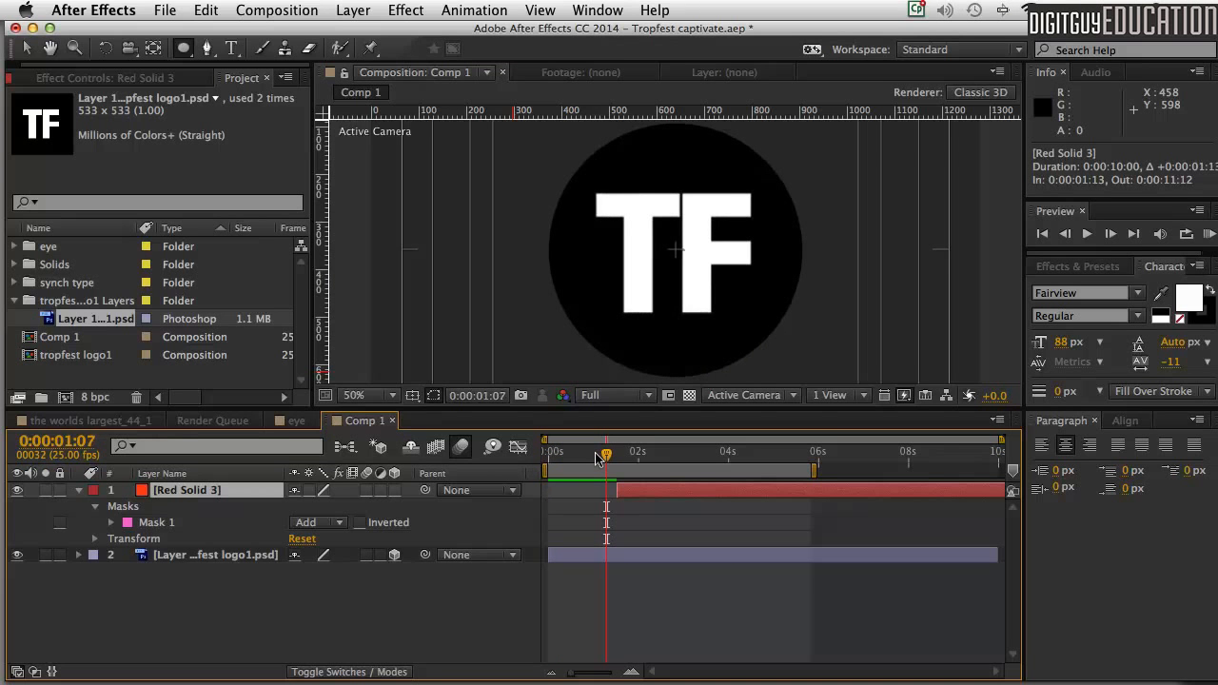
# Step: Hide the title/action safe guides and fit the whole composition in the viewer
pyautogui.press(',')
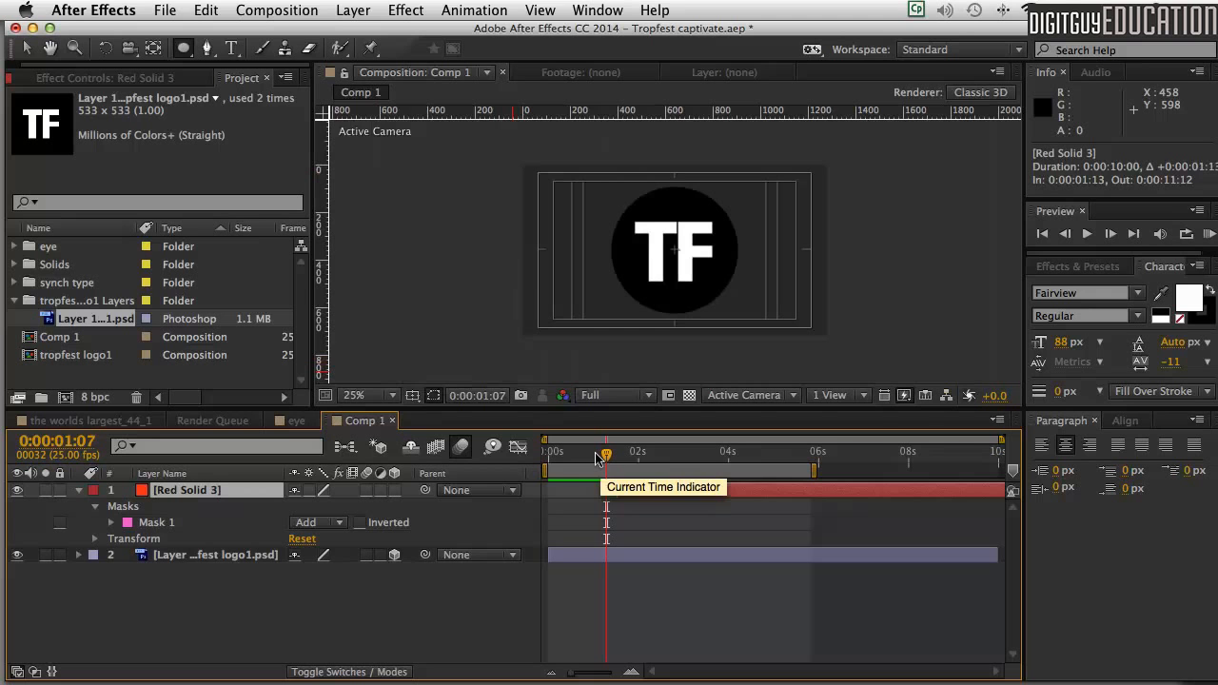
pyautogui.click(412, 396)
pyautogui.click(462, 489)
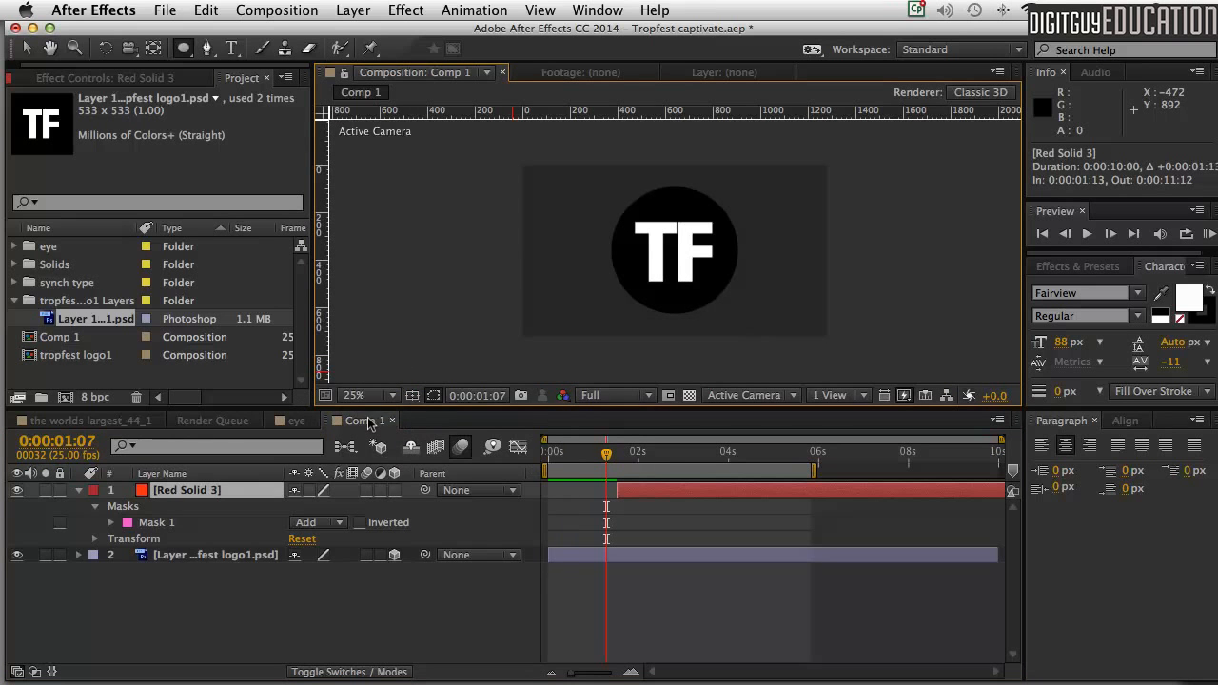
pyautogui.click(387, 396)
pyautogui.click(387, 398)
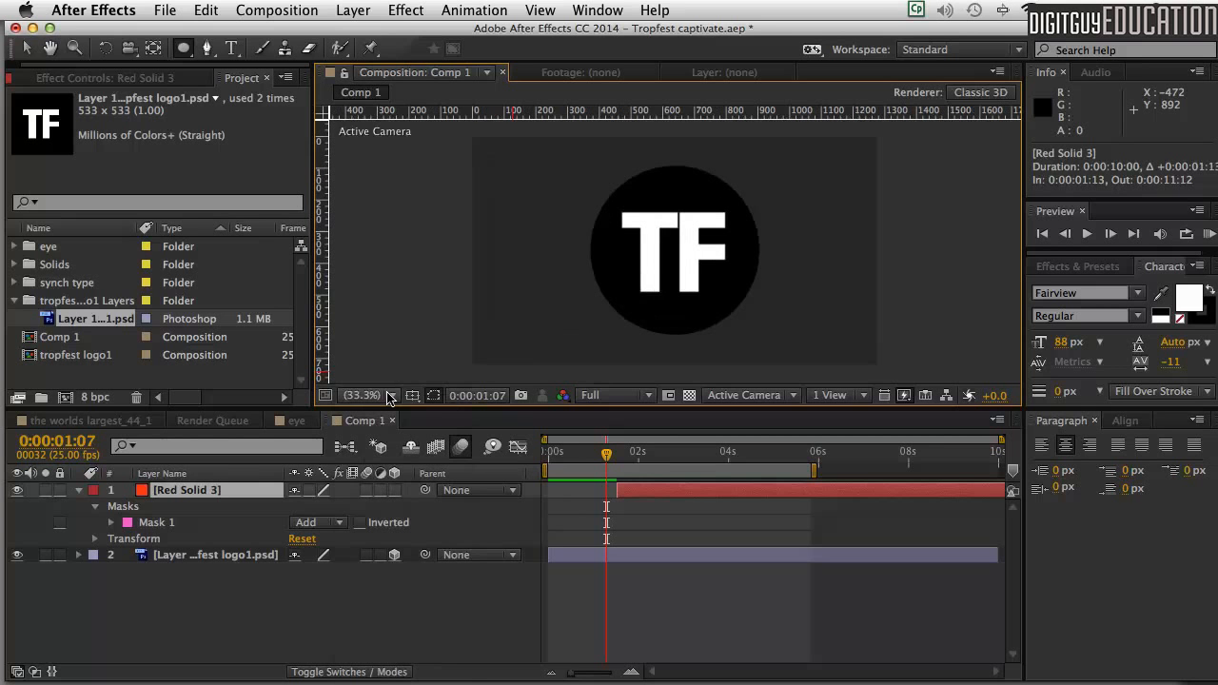
# Step: Preview the animation from the first frame and shift the red solid layer to start at 0:00:01:07
pyautogui.moveTo(601, 453); pyautogui.dragTo(537, 447)
pyautogui.press('space')
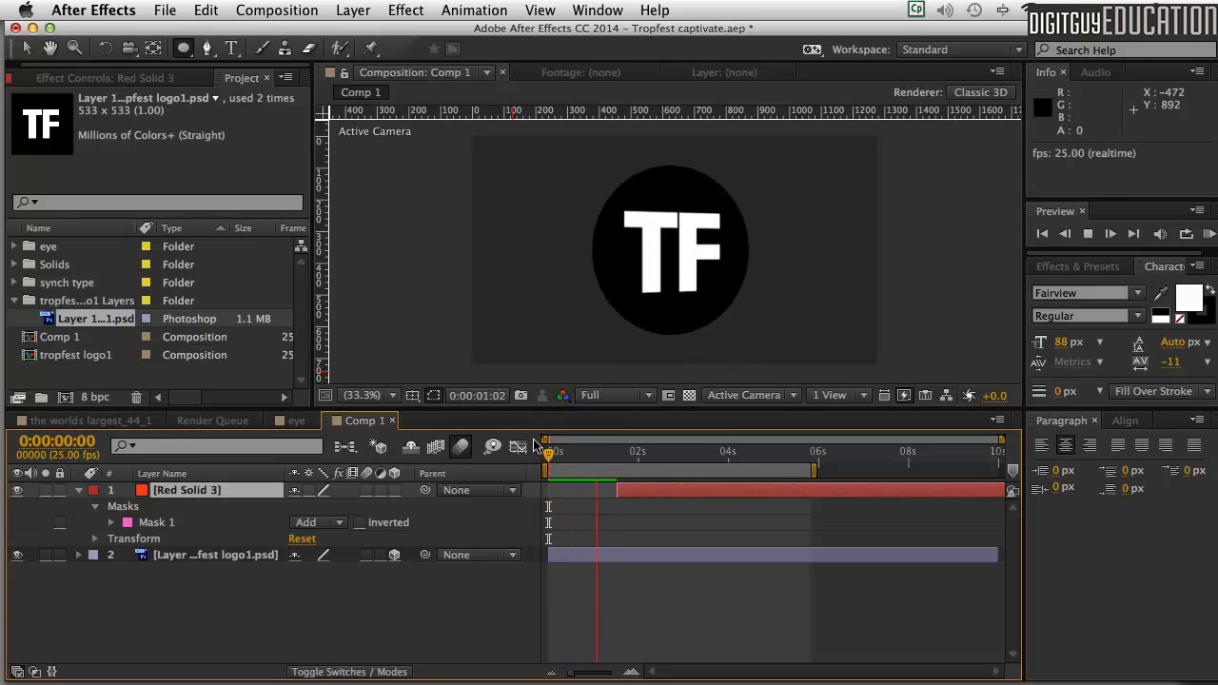
pyautogui.press('space')
pyautogui.moveTo(635, 488); pyautogui.dragTo(626, 488)
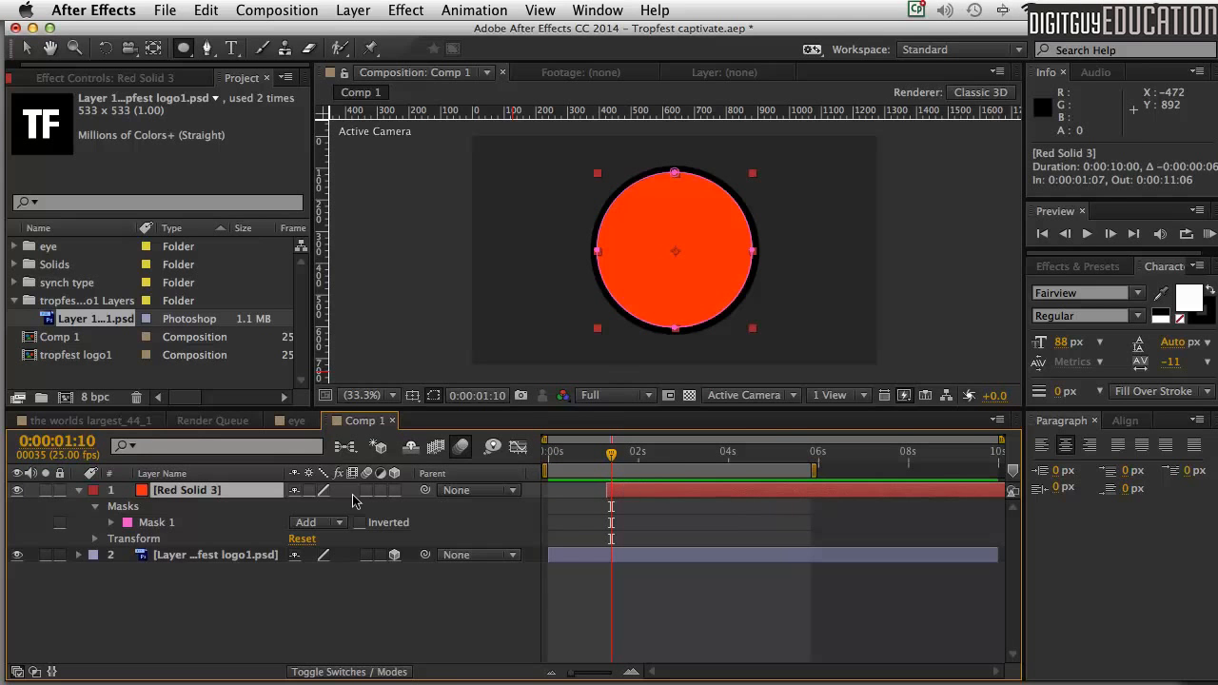
# Step: Add a Scale keyframe of 0% to the red solid at 0:00:01:07
pyautogui.click(94, 506)
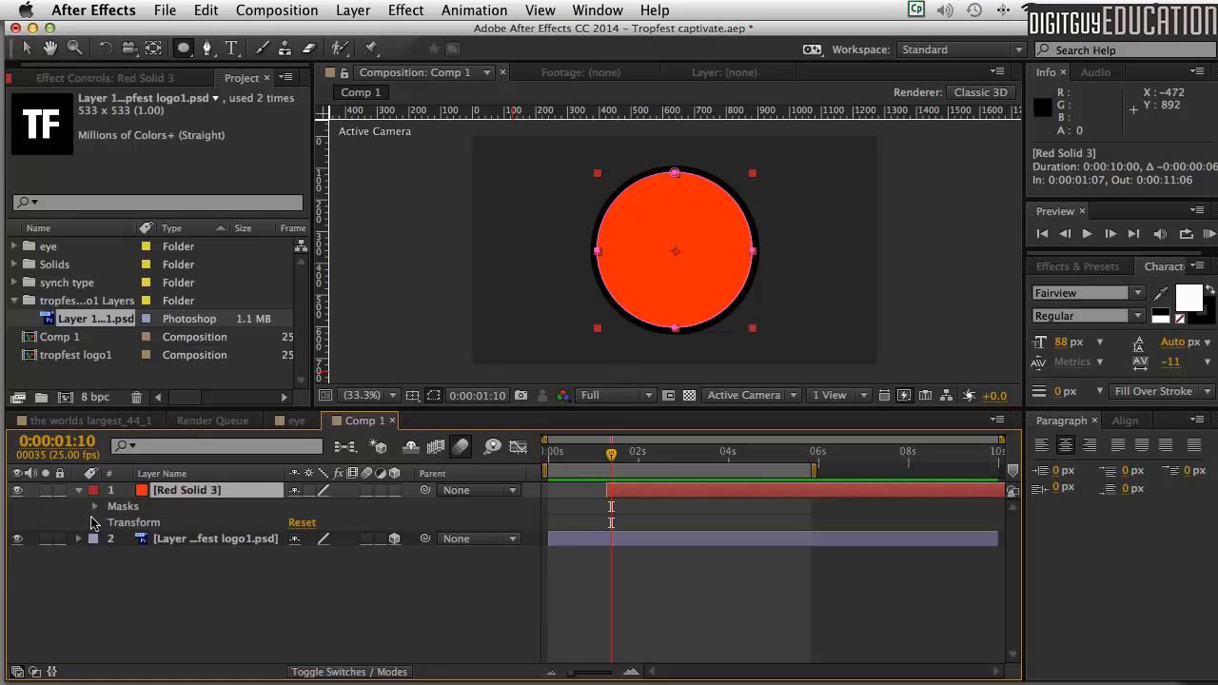
pyautogui.click(94, 523)
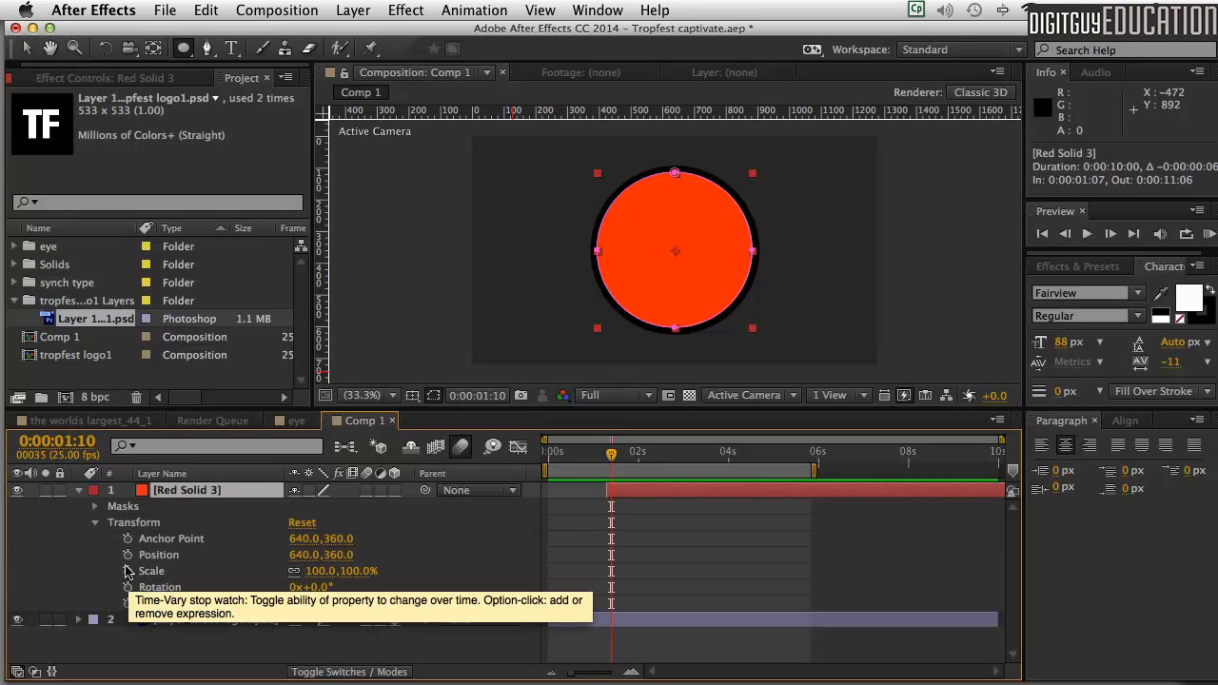
pyautogui.press('pageup')
pyautogui.press('pageup')
pyautogui.press('pageup')
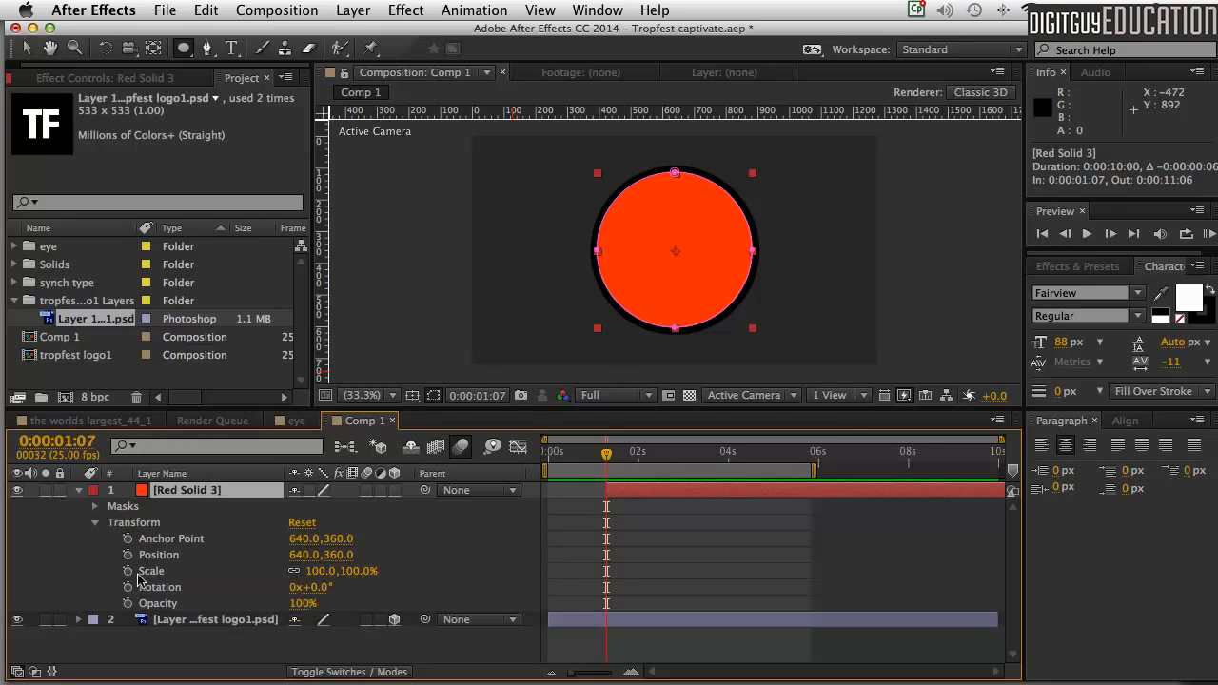
pyautogui.click(127, 571)
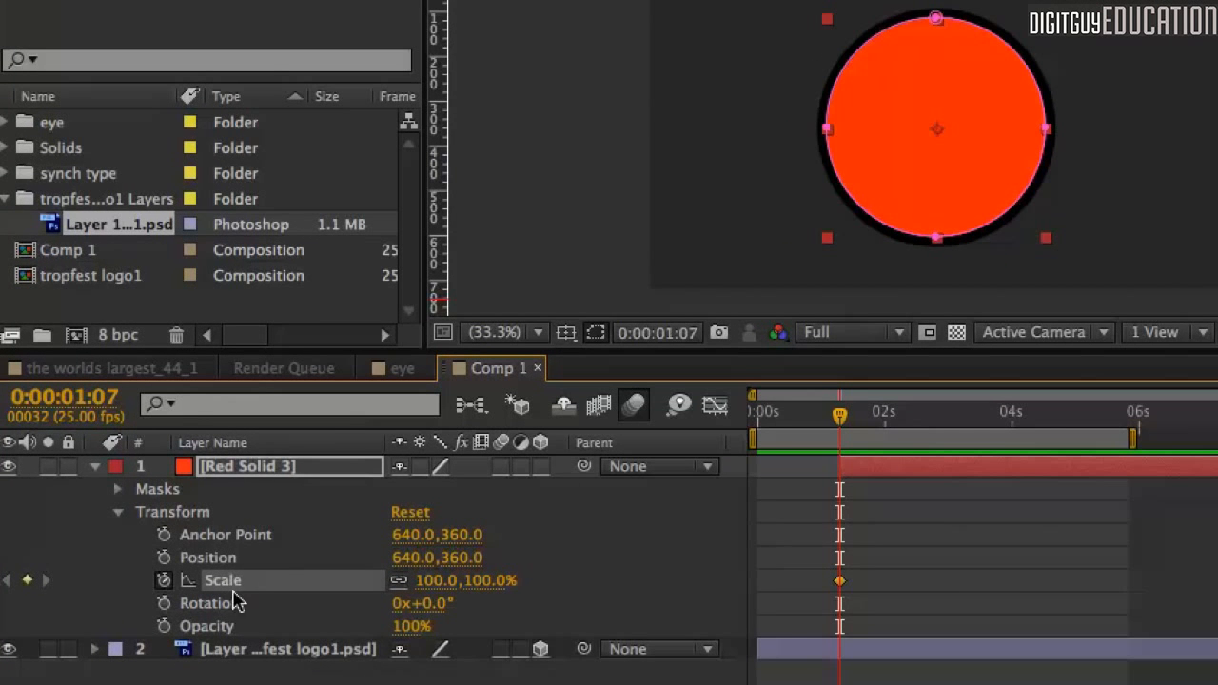
pyautogui.click(432, 580)
pyautogui.write('0')
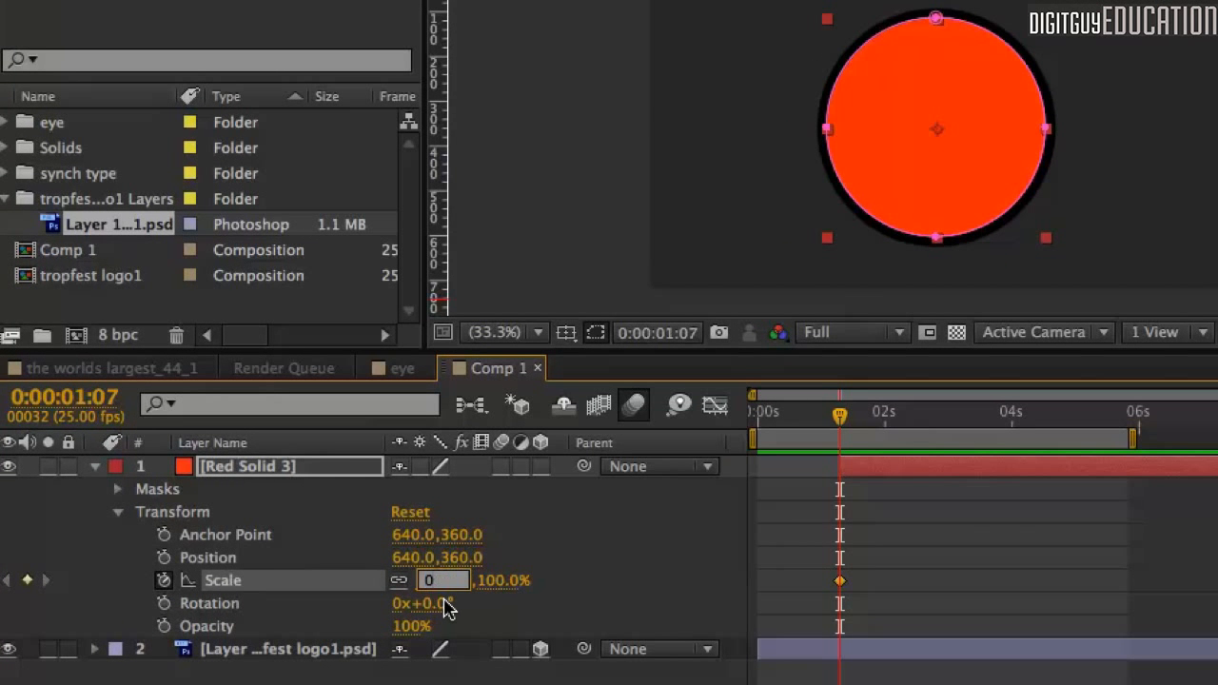
pyautogui.press('Return')
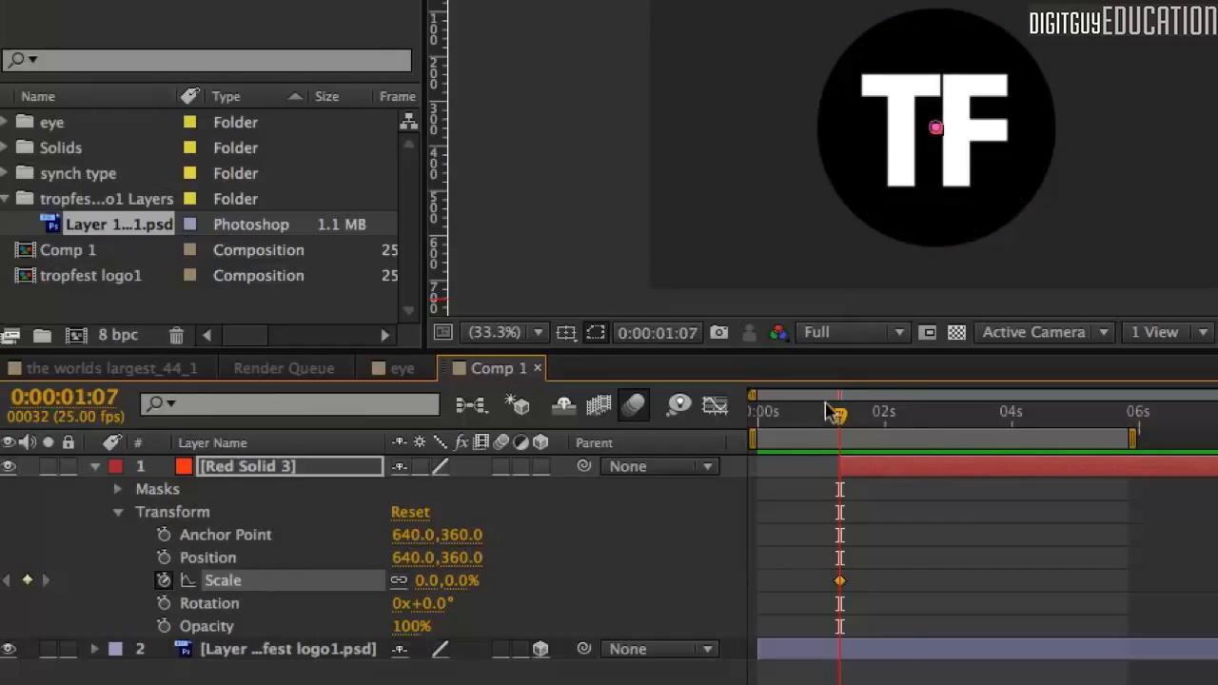
# Step: Add a second Scale keyframe of 100% to the red solid at 0:00:02:05
pyautogui.moveTo(838, 413); pyautogui.dragTo(895, 423)
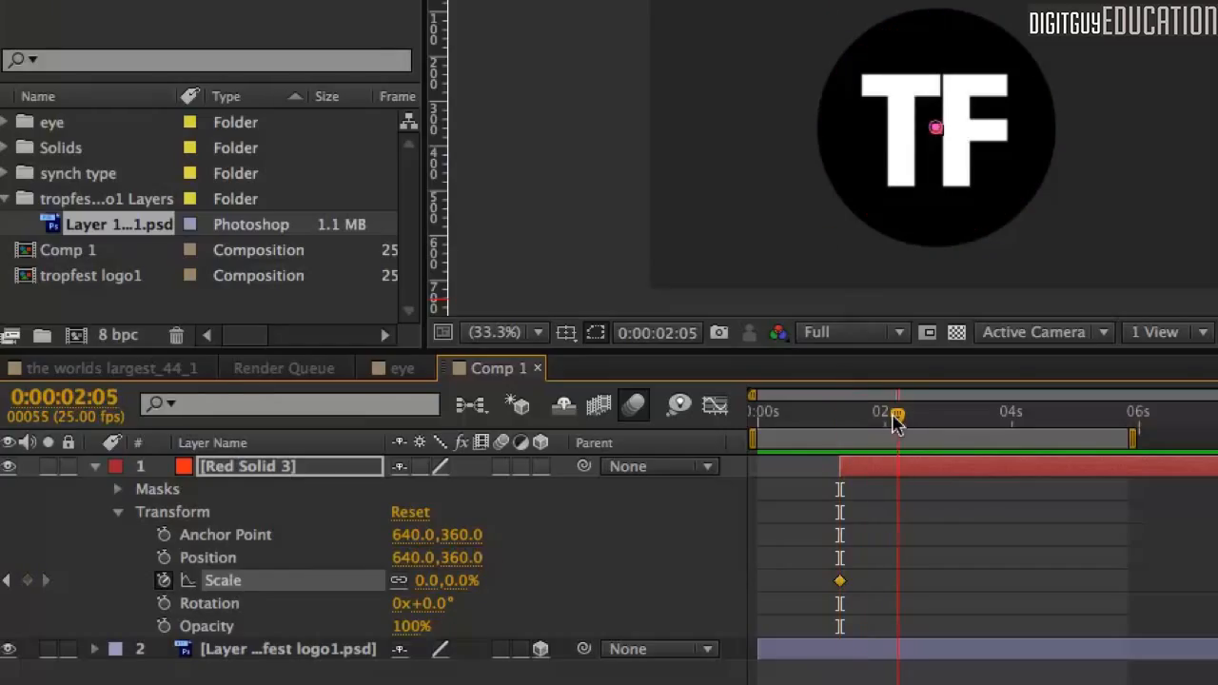
pyautogui.click(425, 581)
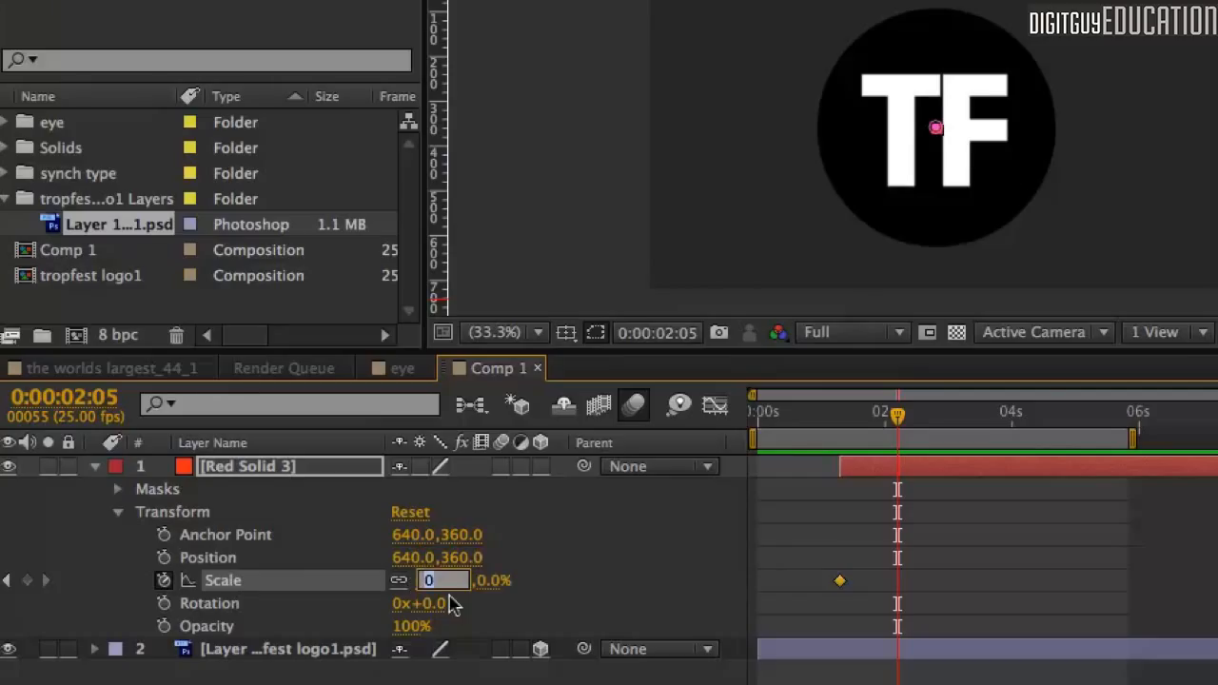
pyautogui.write('100')
pyautogui.press('Return')
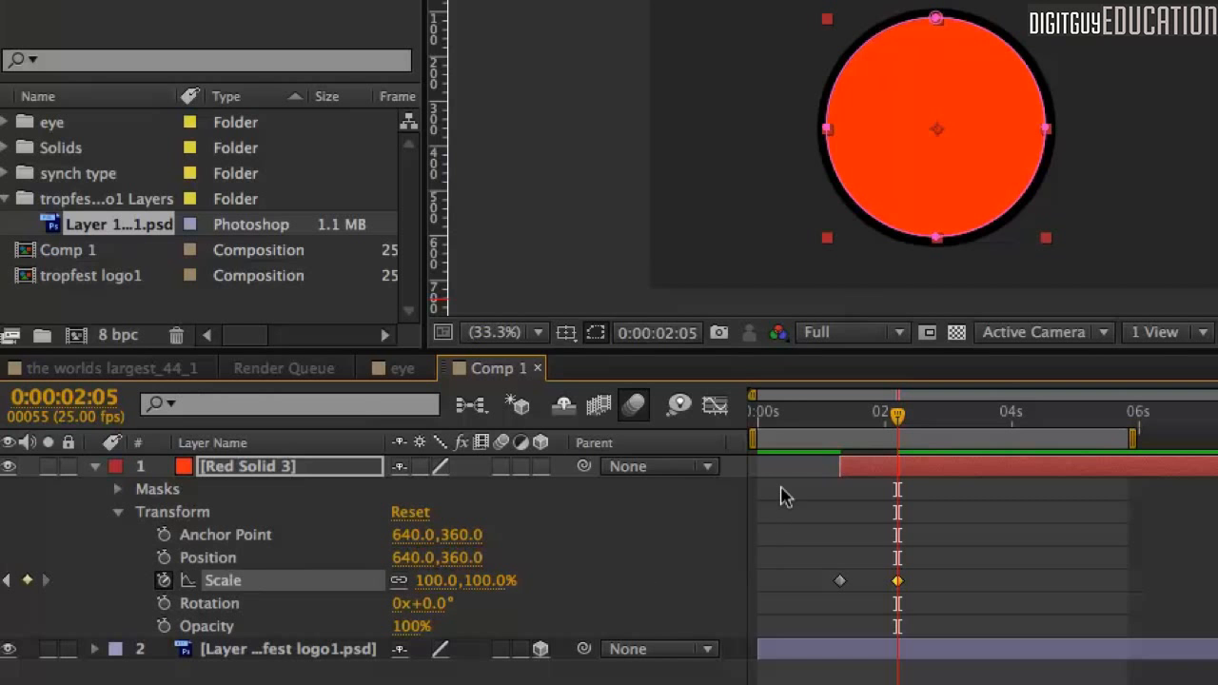
# Step: RAM-preview the growing circle and move its ending Scale keyframe to about 0:00:01:19
pyautogui.moveTo(896, 416); pyautogui.dragTo(841, 419)
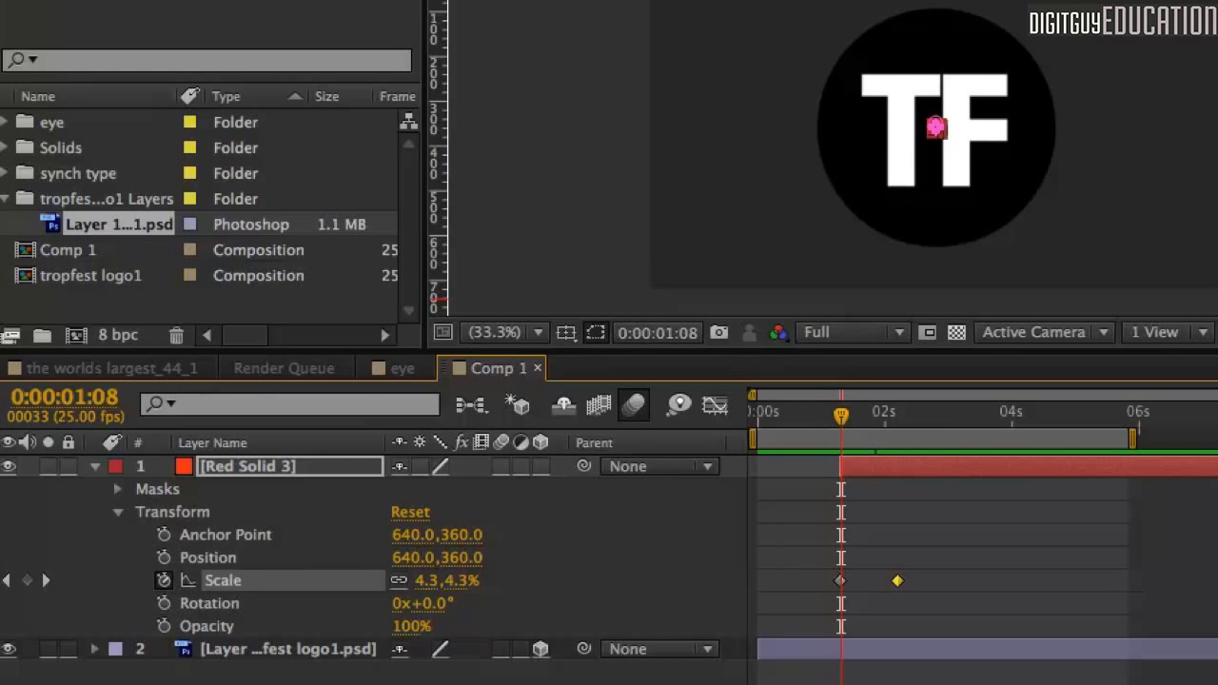
pyautogui.click(1208, 234)
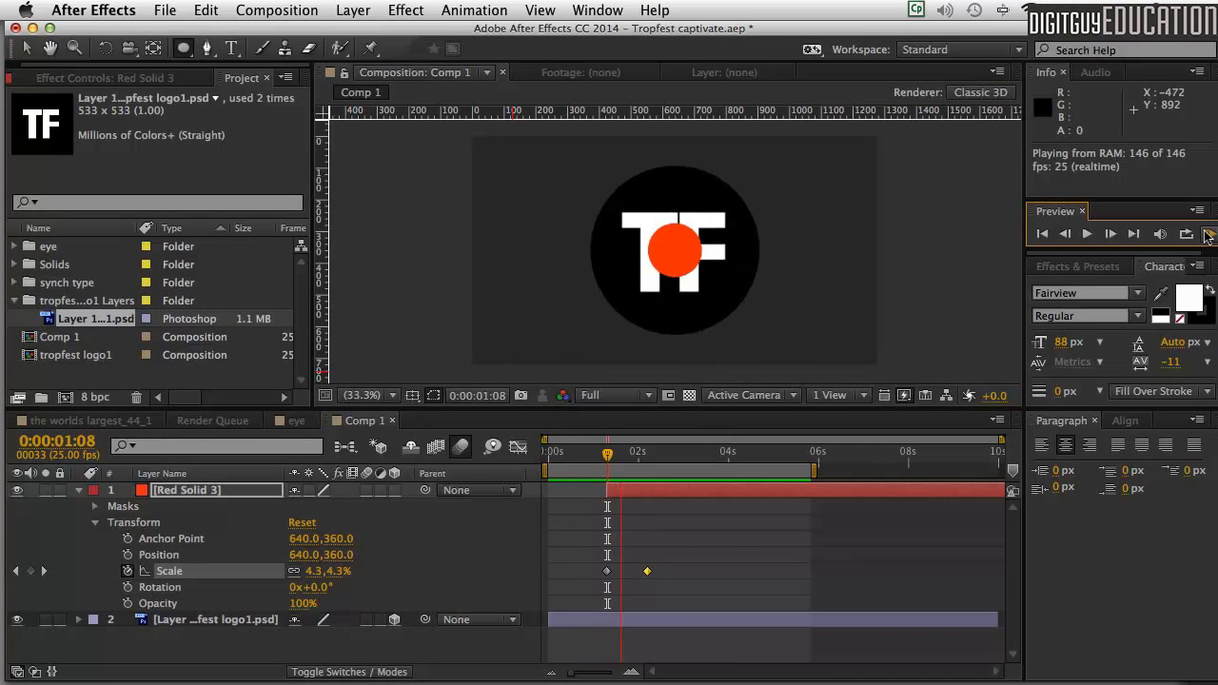
pyautogui.click(647, 570)
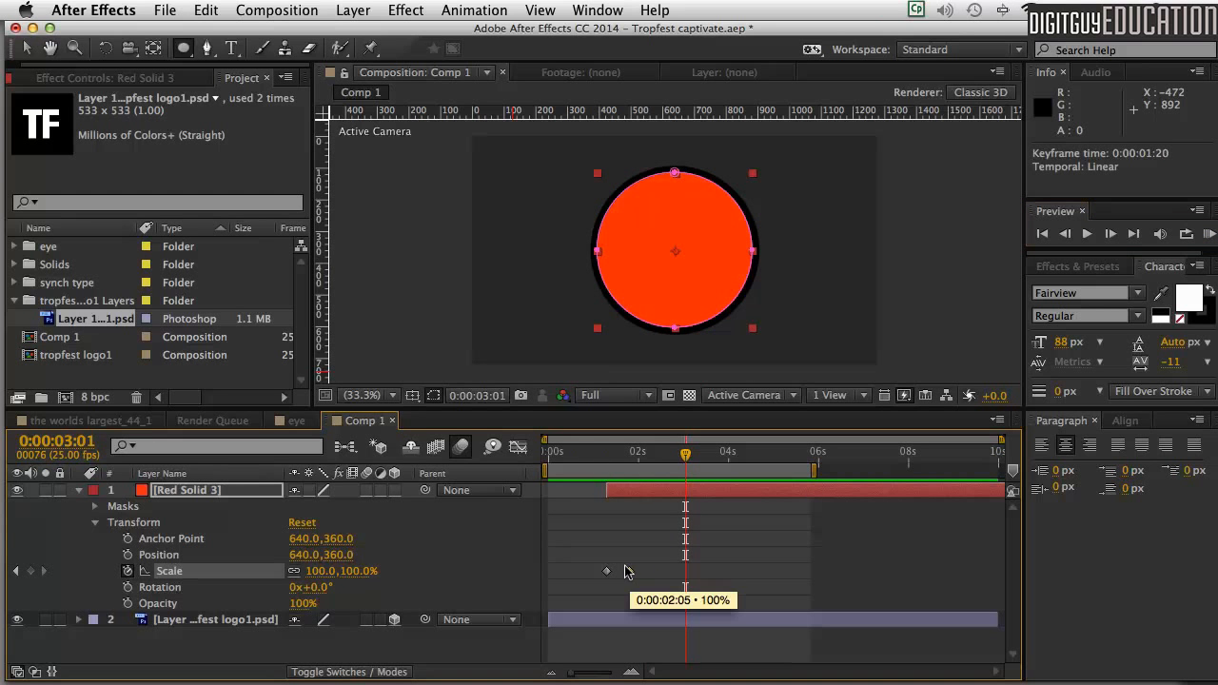
# Step: Ease both Scale keyframes in the speed graph so the circle grows fast at first and slows to zero at the last keyframe
pyautogui.moveTo(647, 591); pyautogui.dragTo(593, 555)
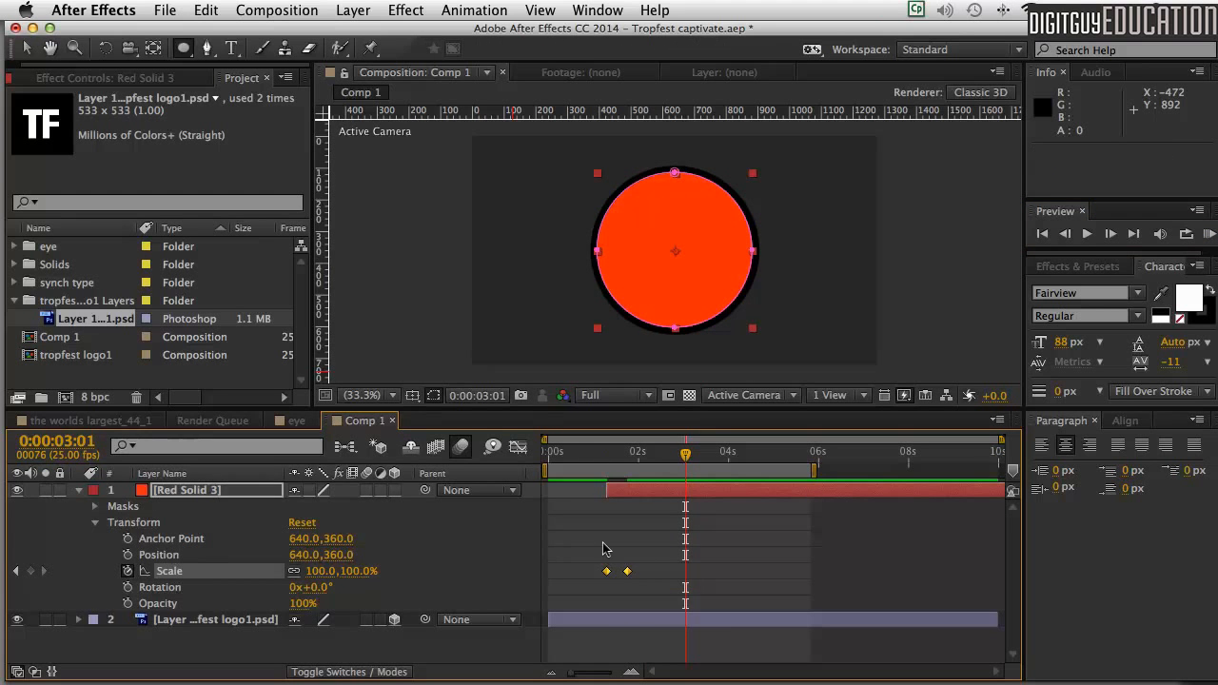
pyautogui.click(517, 446)
pyautogui.moveTo(625, 501)
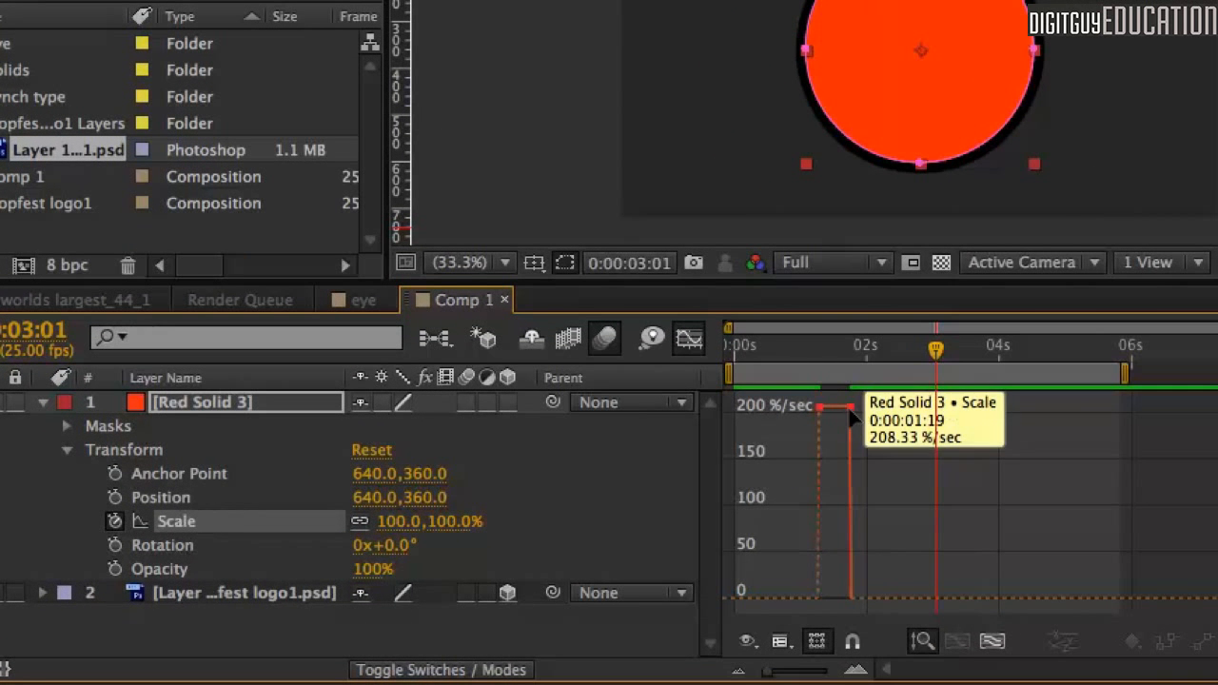
pyautogui.moveTo(843, 413); pyautogui.dragTo(835, 598)
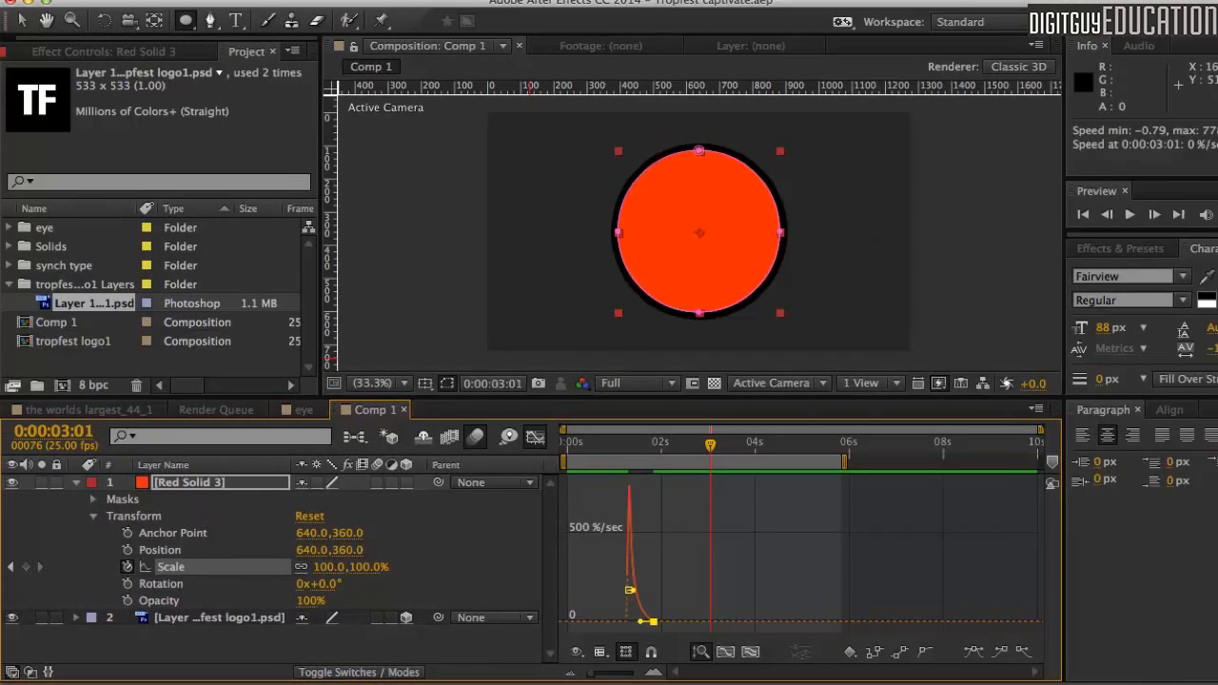
# Step: RAM-preview the eased circle growth and leave the graph editor
pyautogui.click(1207, 233)
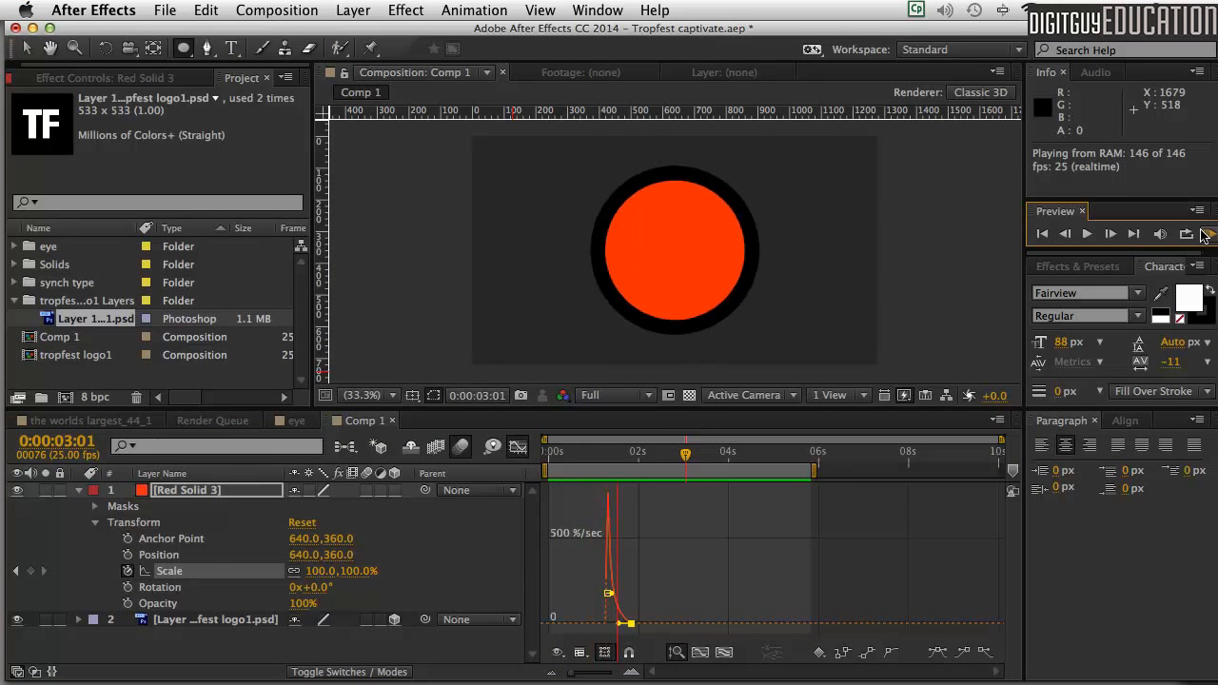
pyautogui.press('space')
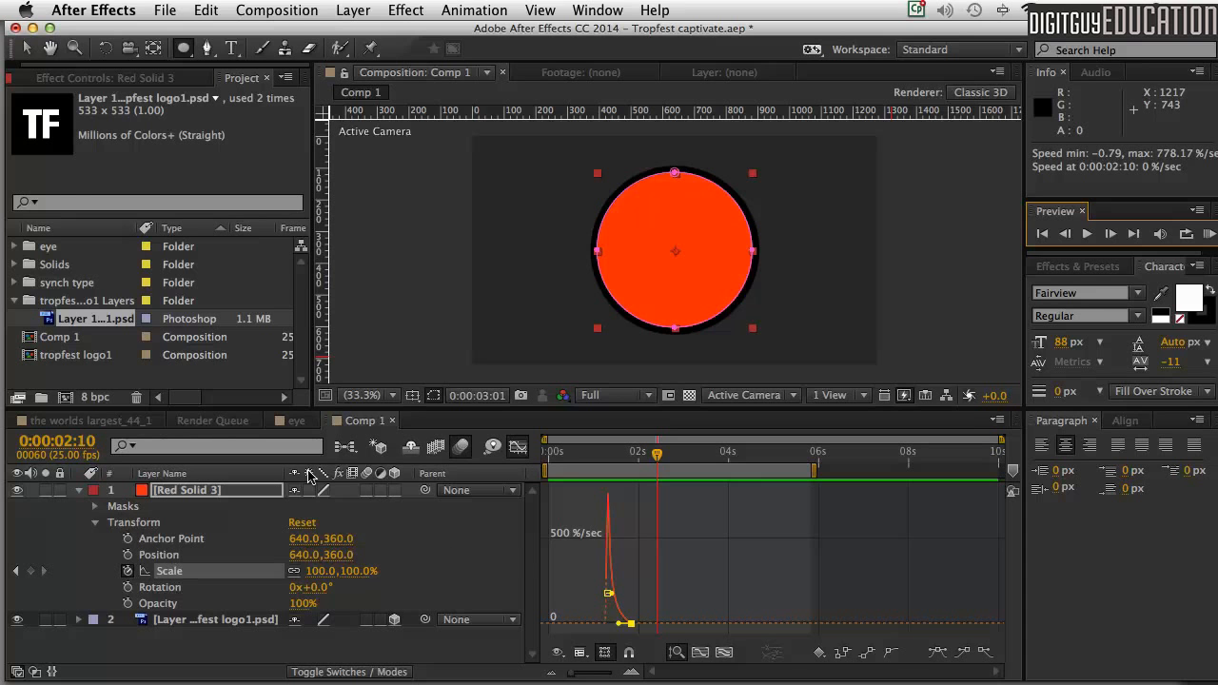
pyautogui.click(517, 447)
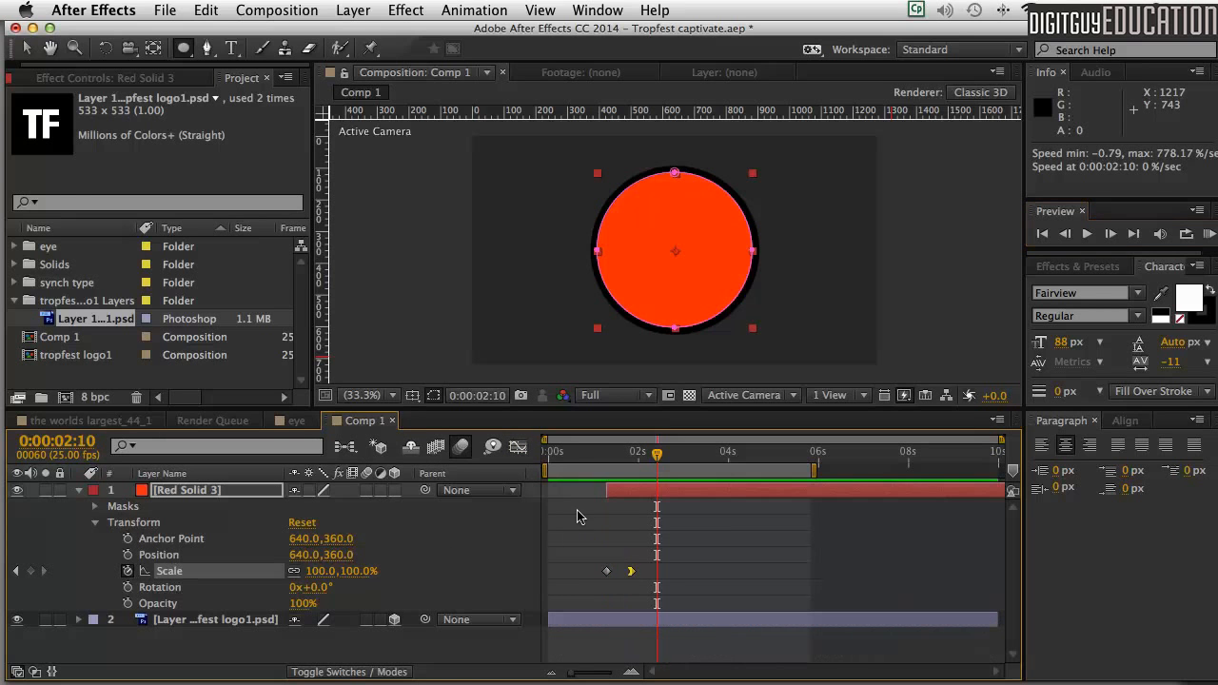
# Step: Shift the red solid layer to start at 0:00:01:04 and RAM-preview the new timing
pyautogui.moveTo(643, 491); pyautogui.dragTo(637, 491)
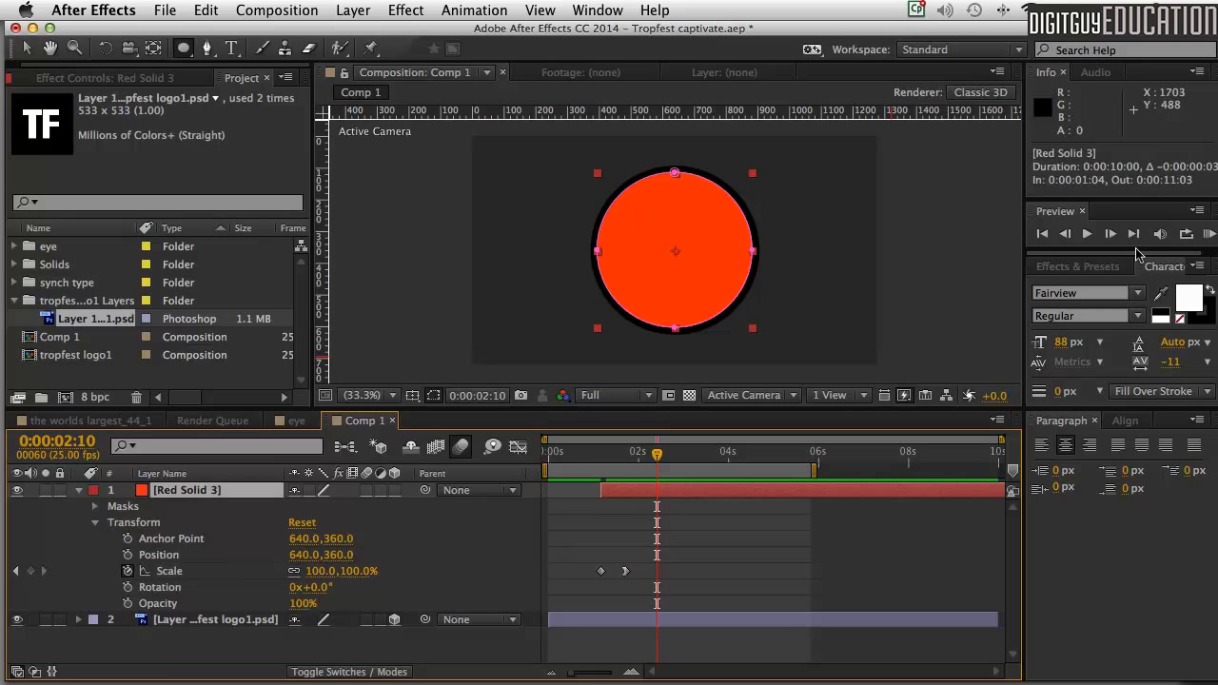
pyautogui.click(1206, 235)
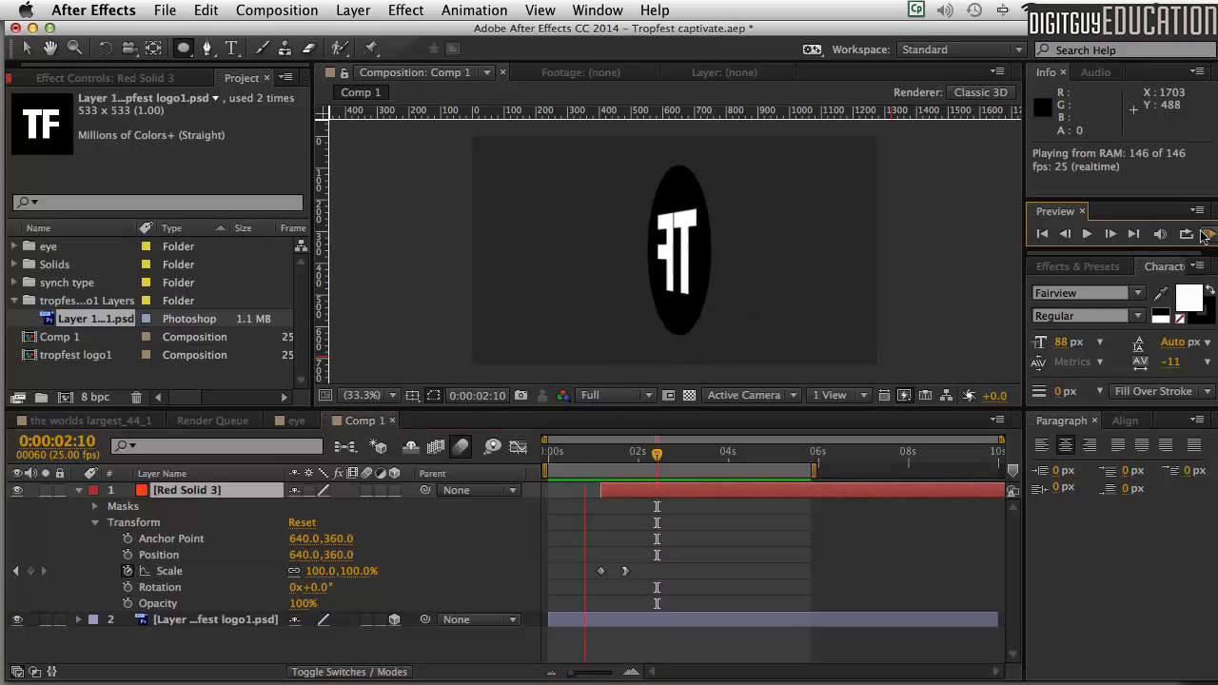
pyautogui.click(1206, 235)
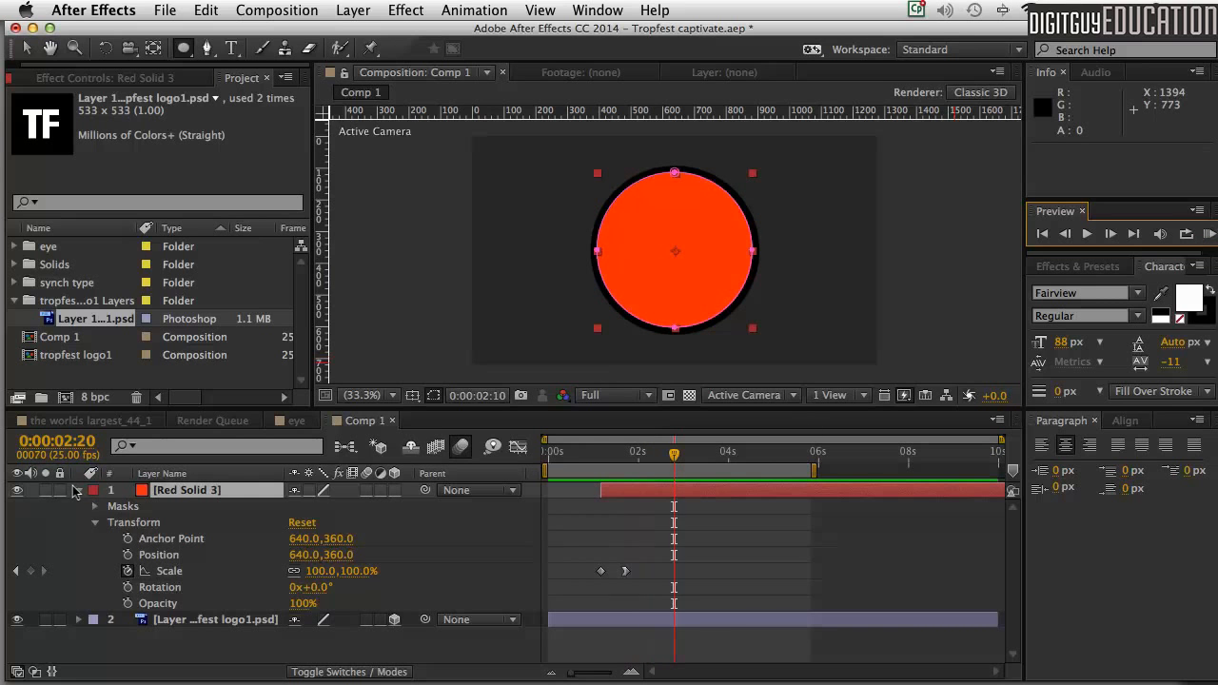
# Step: Collapse and duplicate the red solid layer, and shift the upper copy to start at 0:00:01:18
pyautogui.click(79, 490)
pyautogui.click(193, 489)
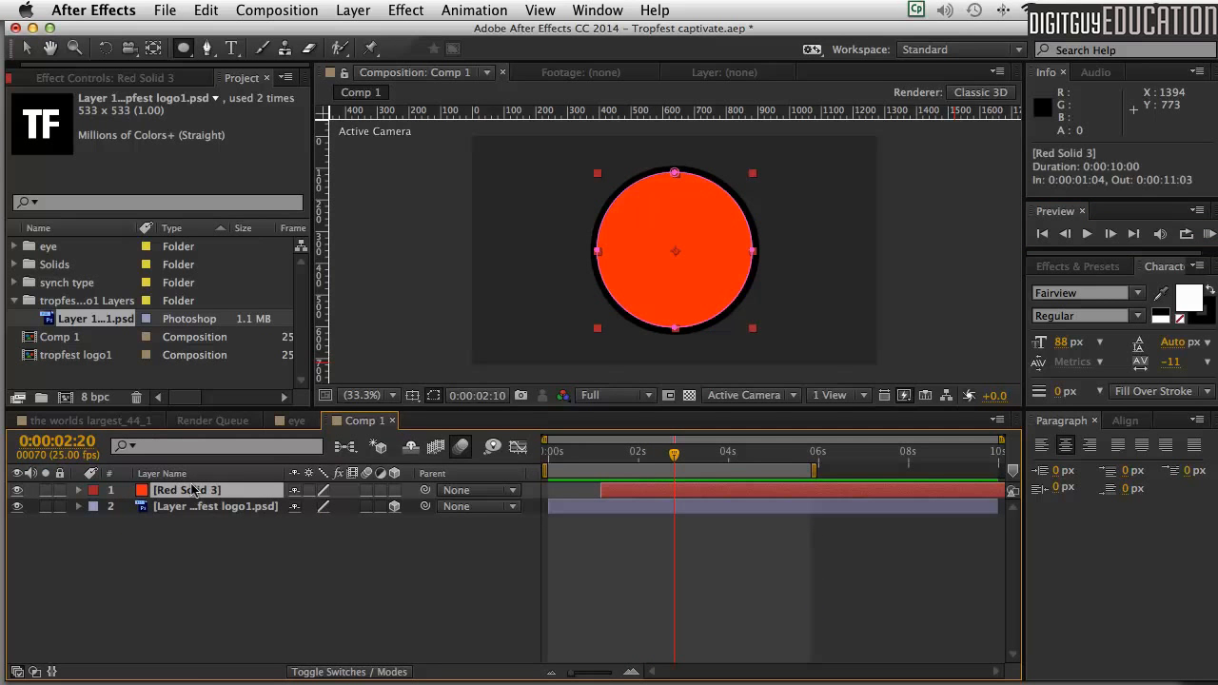
pyautogui.hotkey('ctrl', 'd')
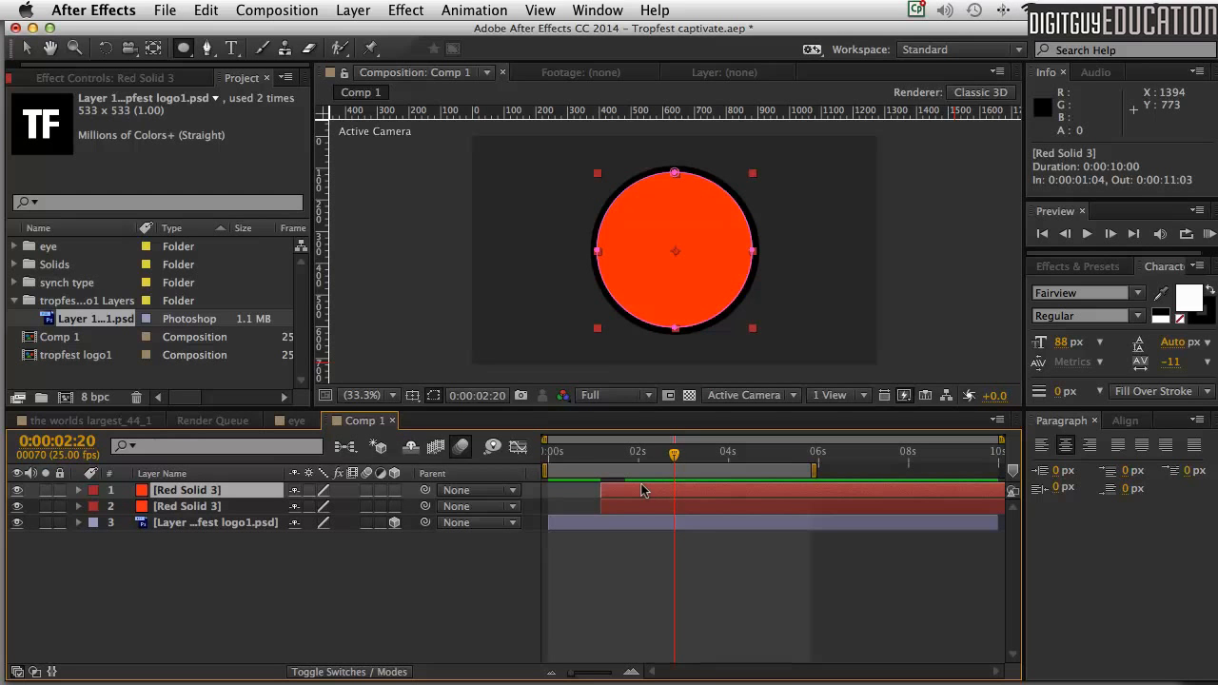
pyautogui.moveTo(638, 490); pyautogui.dragTo(620, 452)
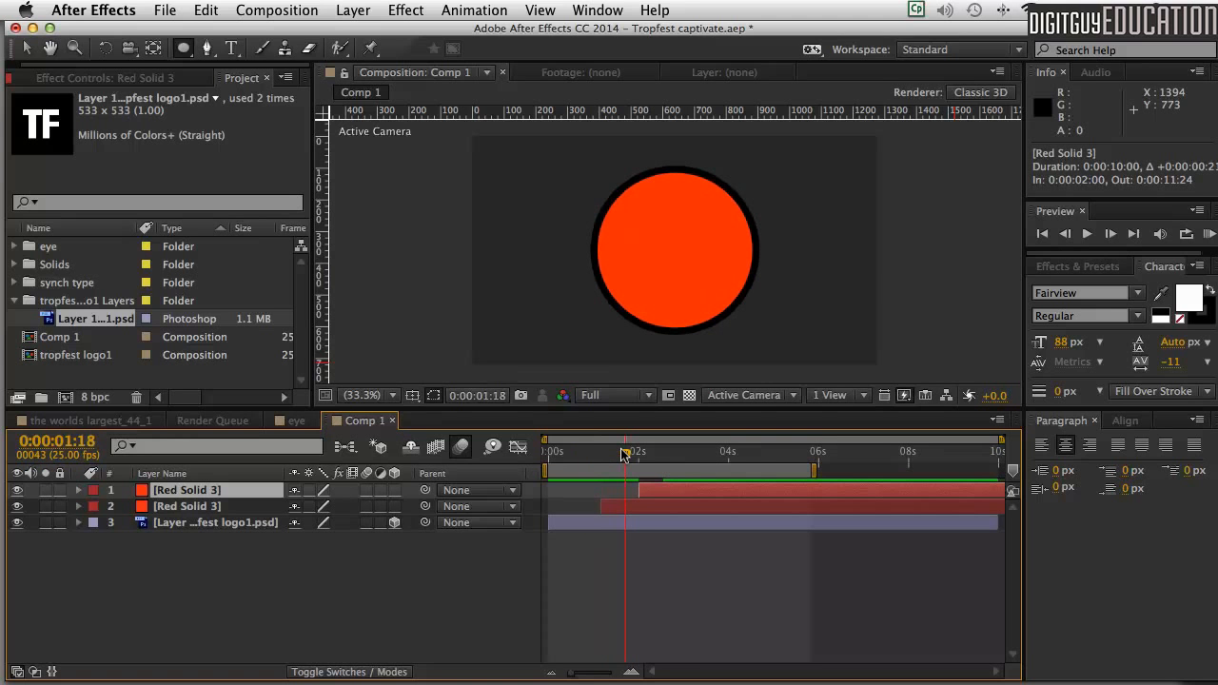
pyautogui.moveTo(662, 490)
pyautogui.mouseDown()
pyautogui.moveTo(647, 488)
pyautogui.moveTo(664, 482)
pyautogui.mouseUp()
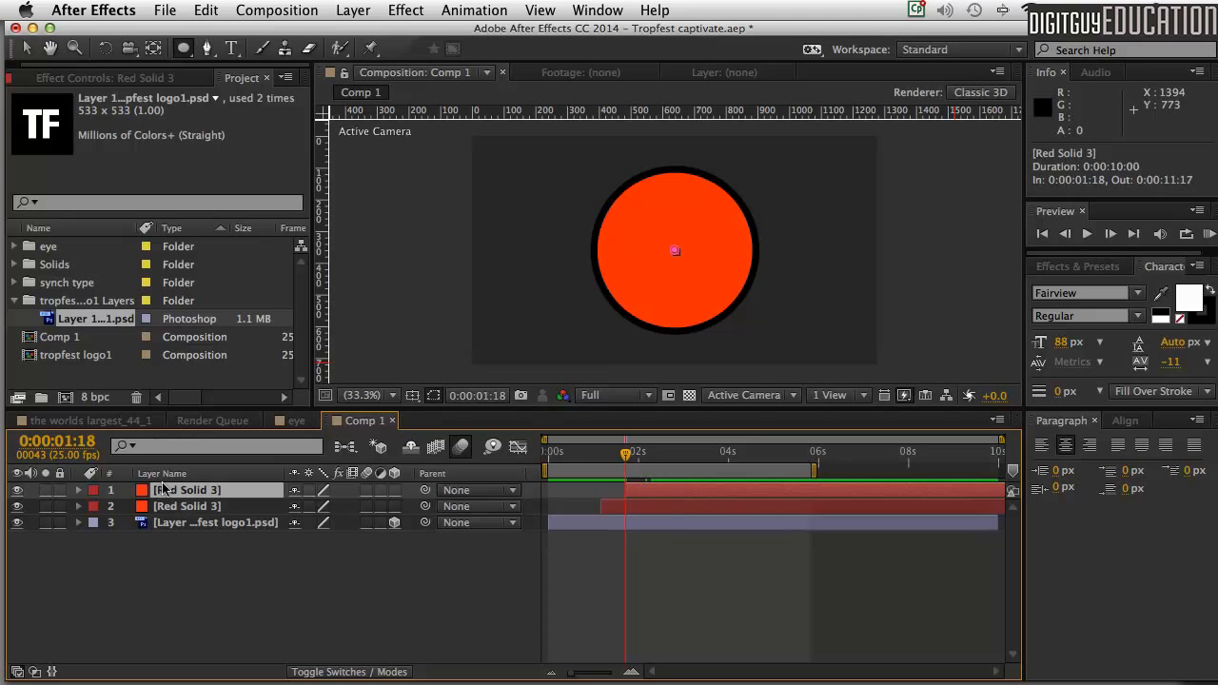
# Step: Recolor the upper red circle copy as a new solid in muted gray-red, hex 816058
pyautogui.press('super+shift+y')
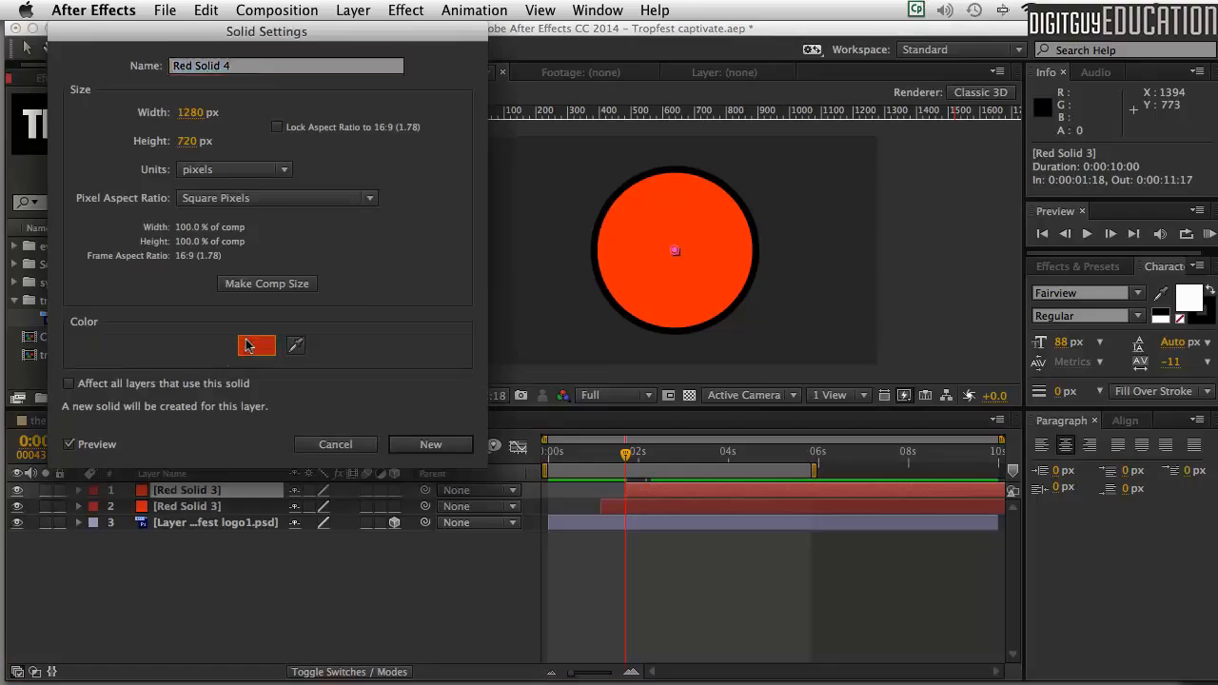
pyautogui.click(253, 345)
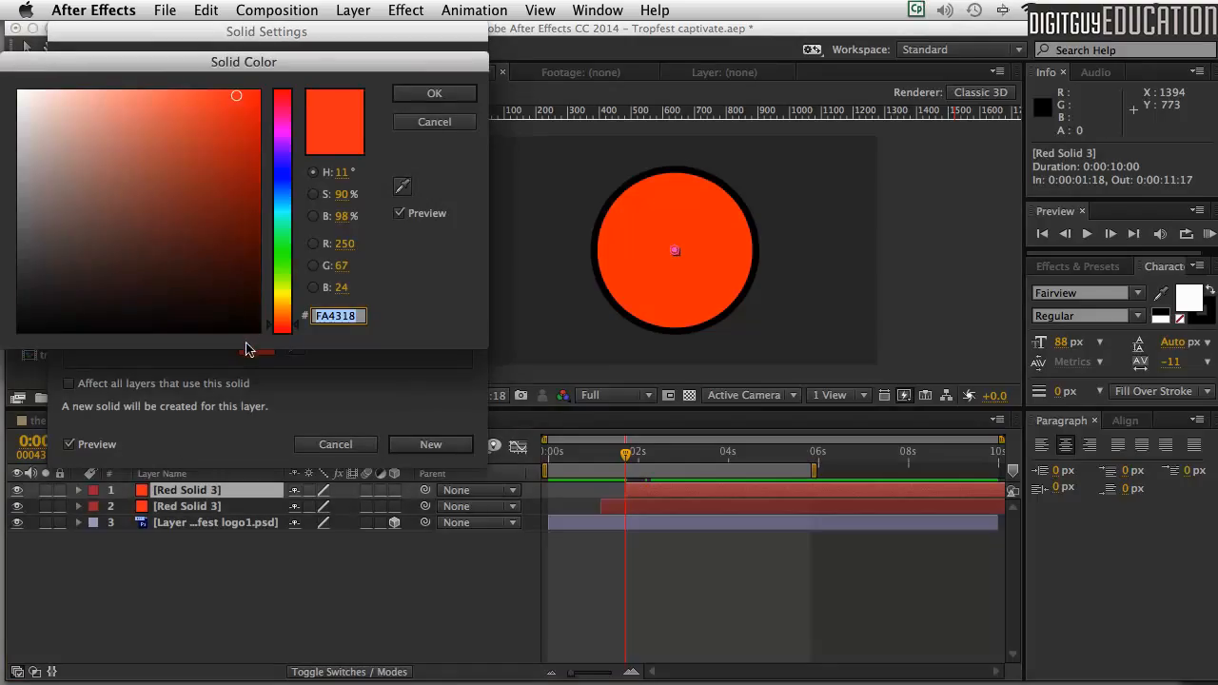
pyautogui.click(176, 207)
pyautogui.moveTo(105, 214)
pyautogui.mouseDown()
pyautogui.moveTo(172, 207)
pyautogui.moveTo(131, 228)
pyautogui.moveTo(94, 209)
pyautogui.mouseUp()
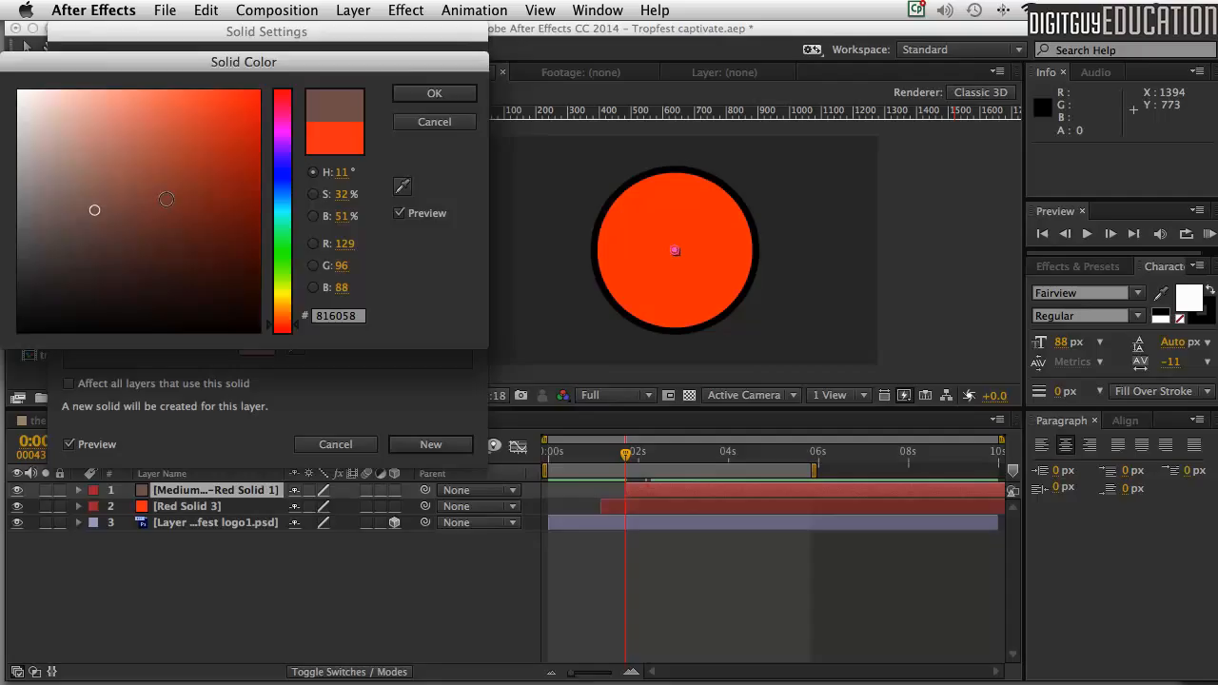
pyautogui.click(431, 96)
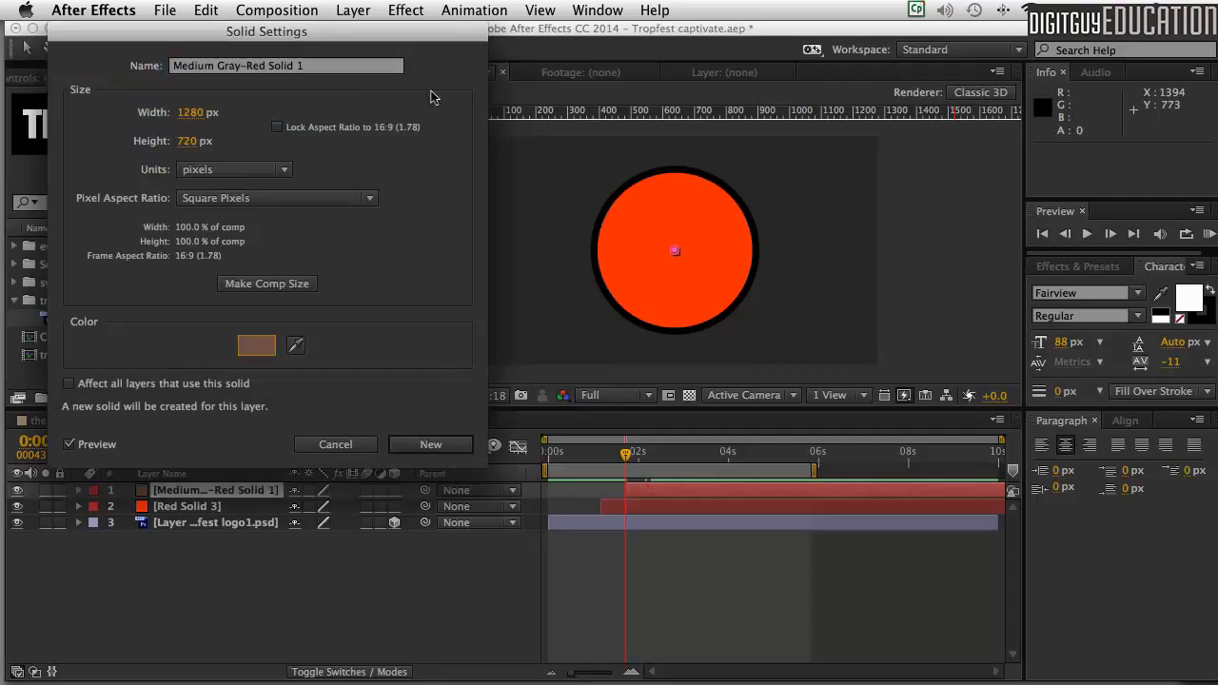
pyautogui.click(431, 445)
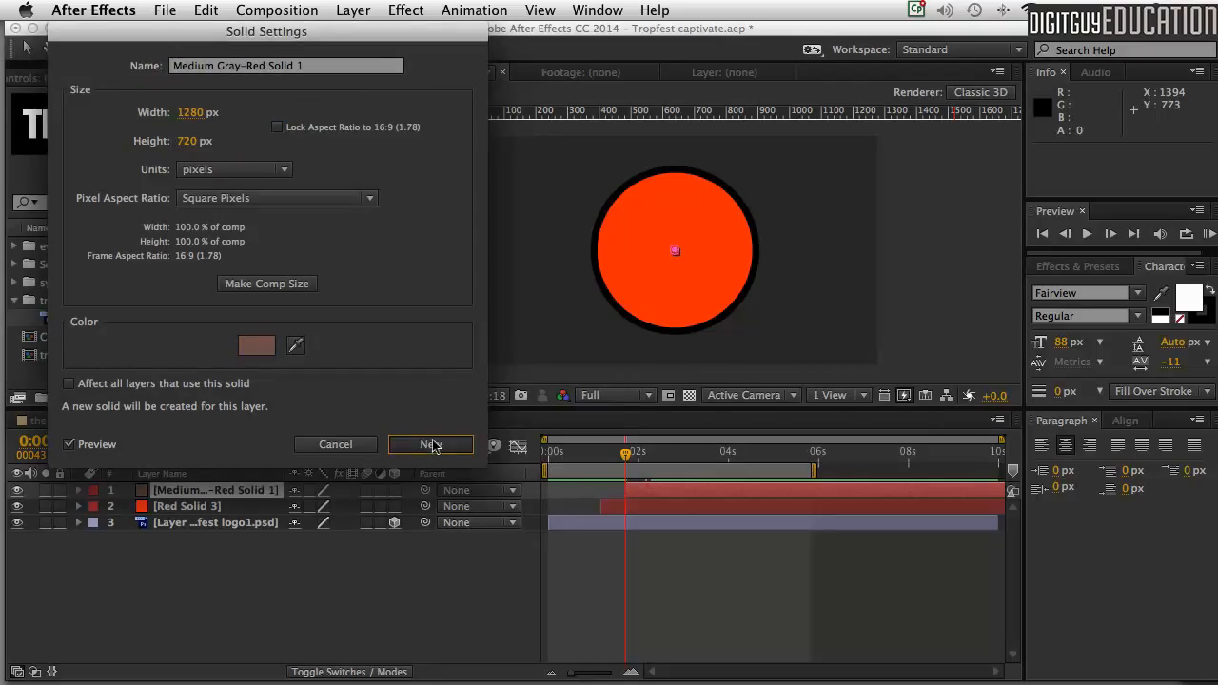
pyautogui.click(430, 444)
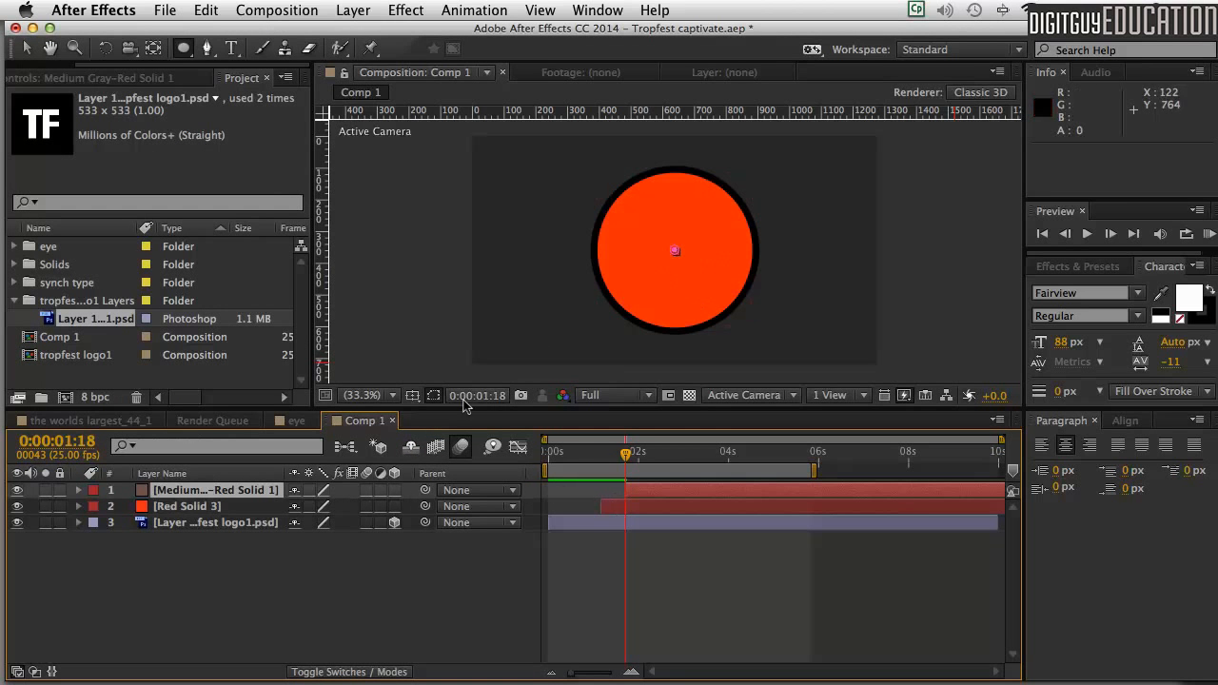
# Step: Set the lower Red Solid 3 layer's opacity to 73% and check the see-through circle at 0:00:01:11
pyautogui.click(191, 506)
pyautogui.click(190, 506)
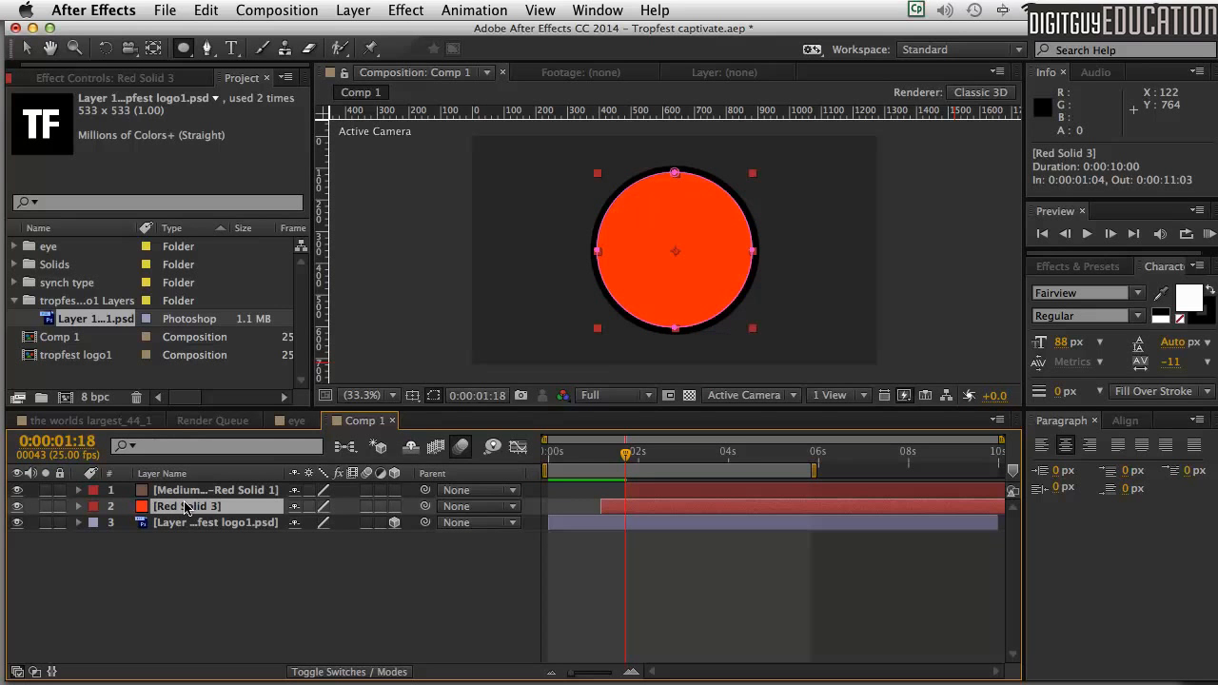
pyautogui.press('t')
pyautogui.moveTo(297, 522); pyautogui.dragTo(273, 516)
pyautogui.moveTo(625, 454)
pyautogui.mouseDown()
pyautogui.moveTo(535, 456)
pyautogui.moveTo(607, 461)
pyautogui.mouseUp()
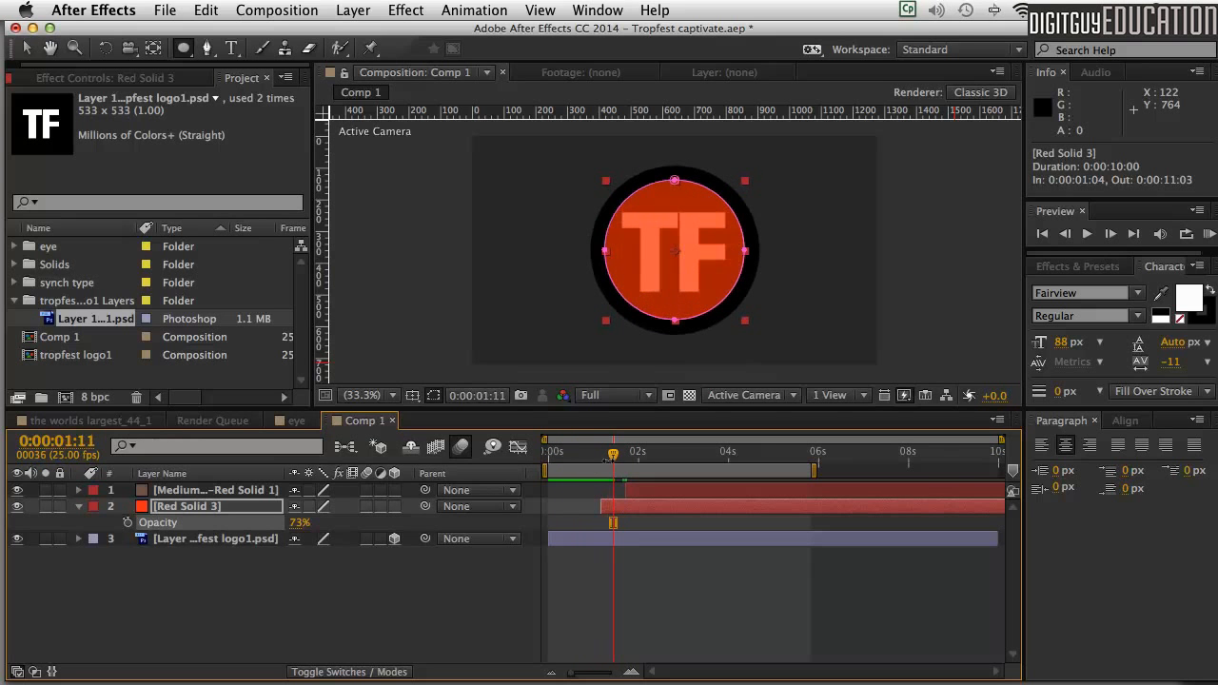
# Step: Replace the Medium Gray-Red Solid 1 layer with a fresh duplicate of the semi-transparent red solid, starting at 0:00:01:20
pyautogui.click(224, 490)
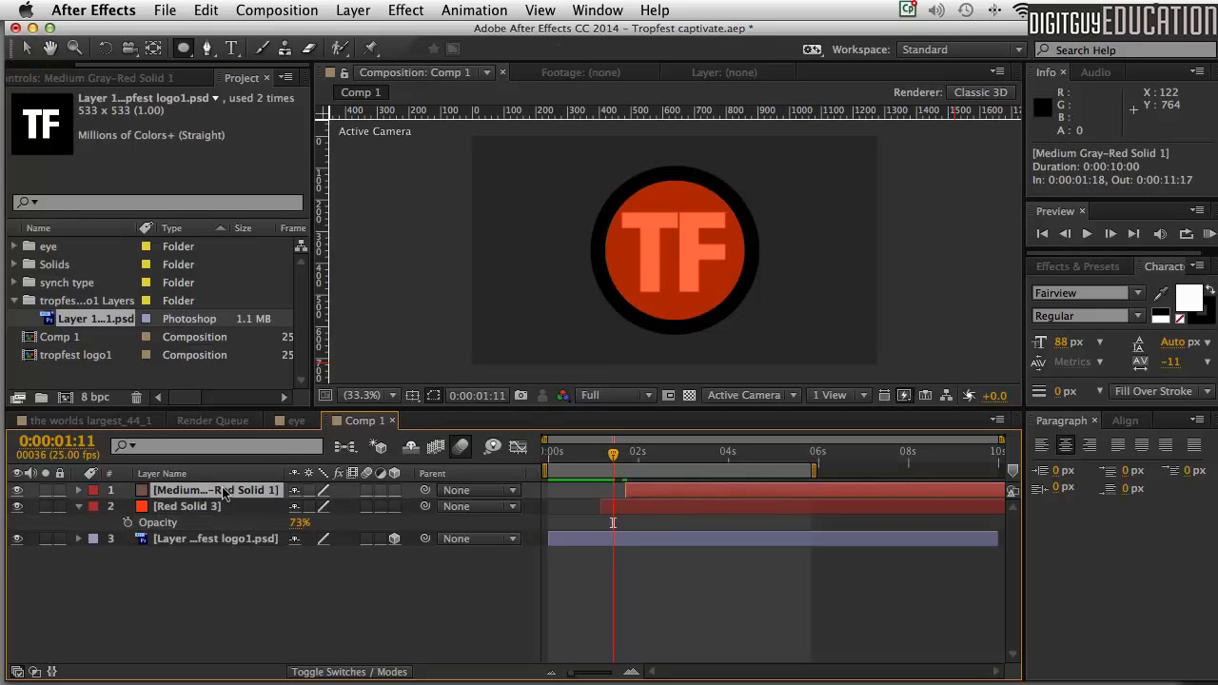
pyautogui.press('Delete')
pyautogui.click(195, 489)
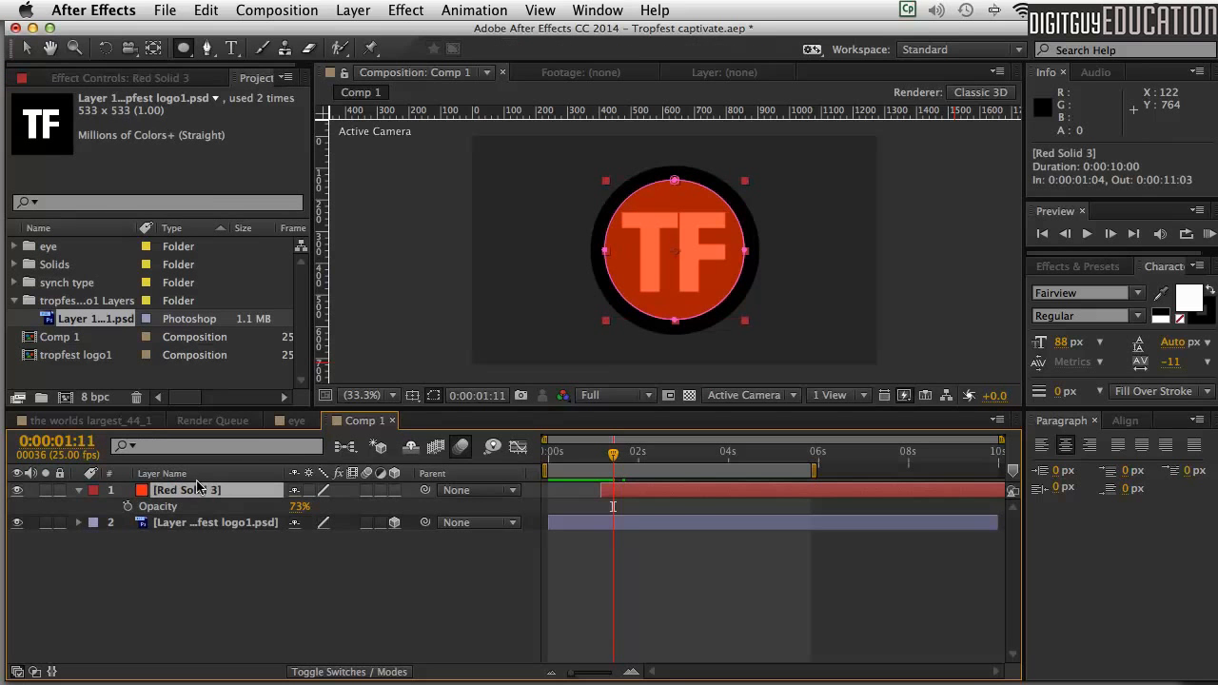
pyautogui.press('super+d')
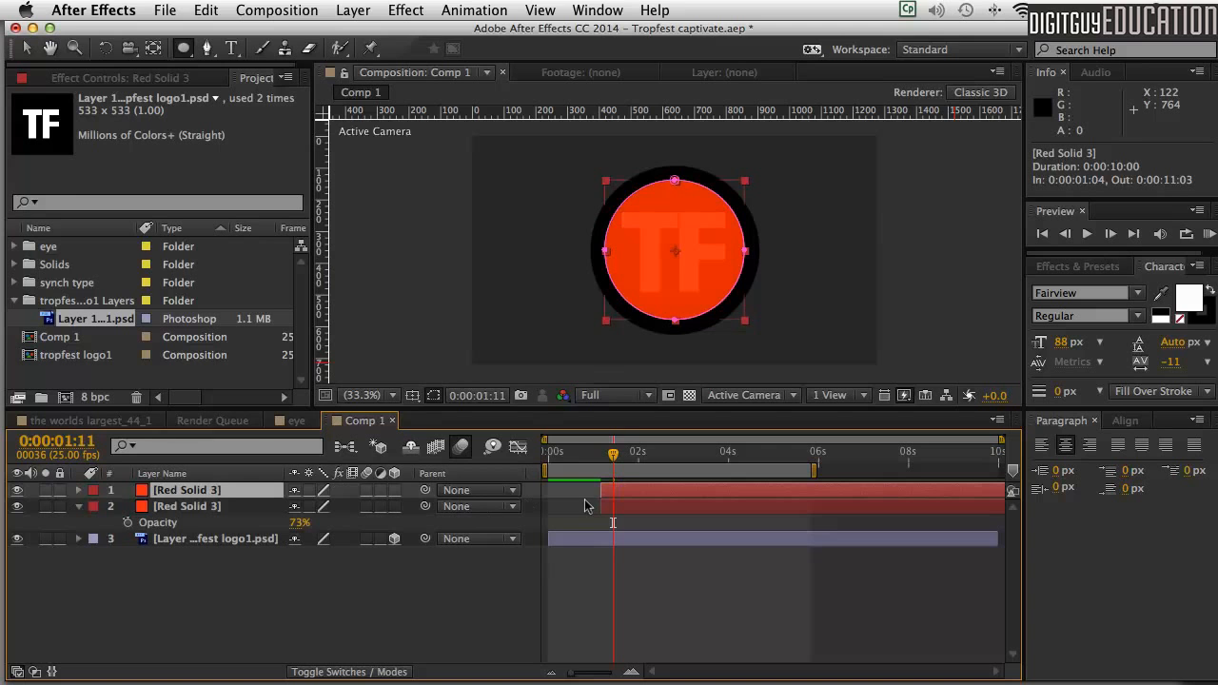
pyautogui.moveTo(617, 490); pyautogui.dragTo(642, 459)
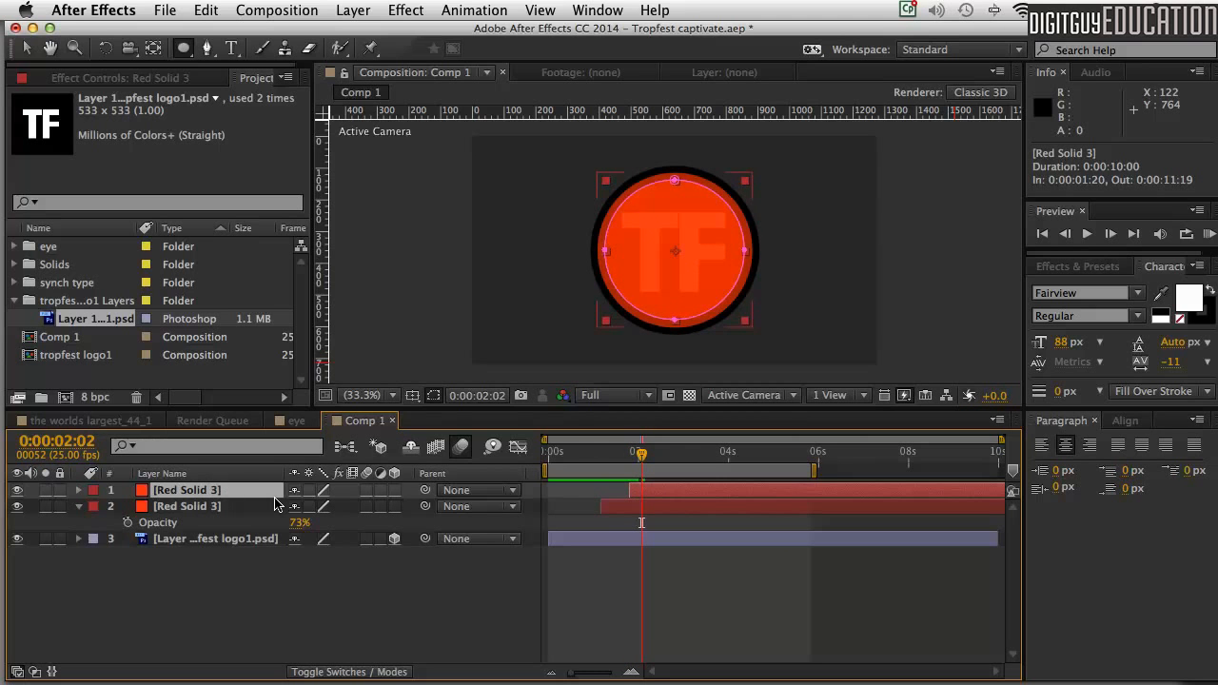
# Step: Recolor the upper semi-transparent circle as a new solid in dark gray-brown, hex 71544D
pyautogui.press('super+shift+y')
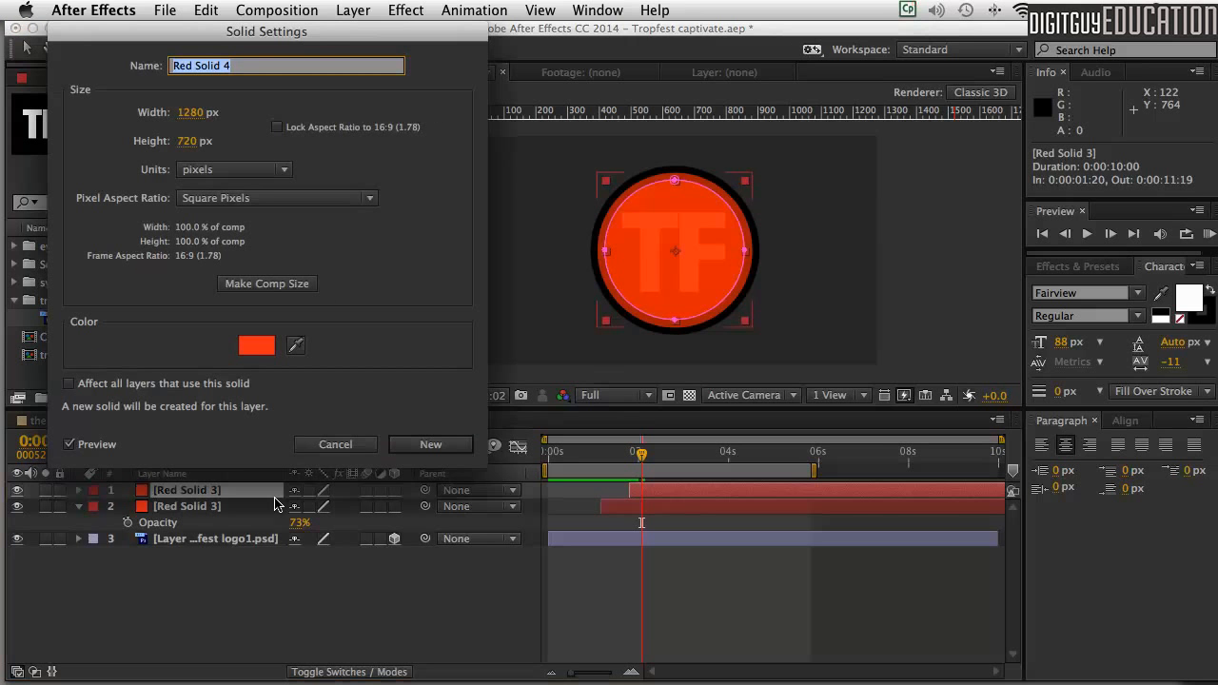
pyautogui.click(241, 344)
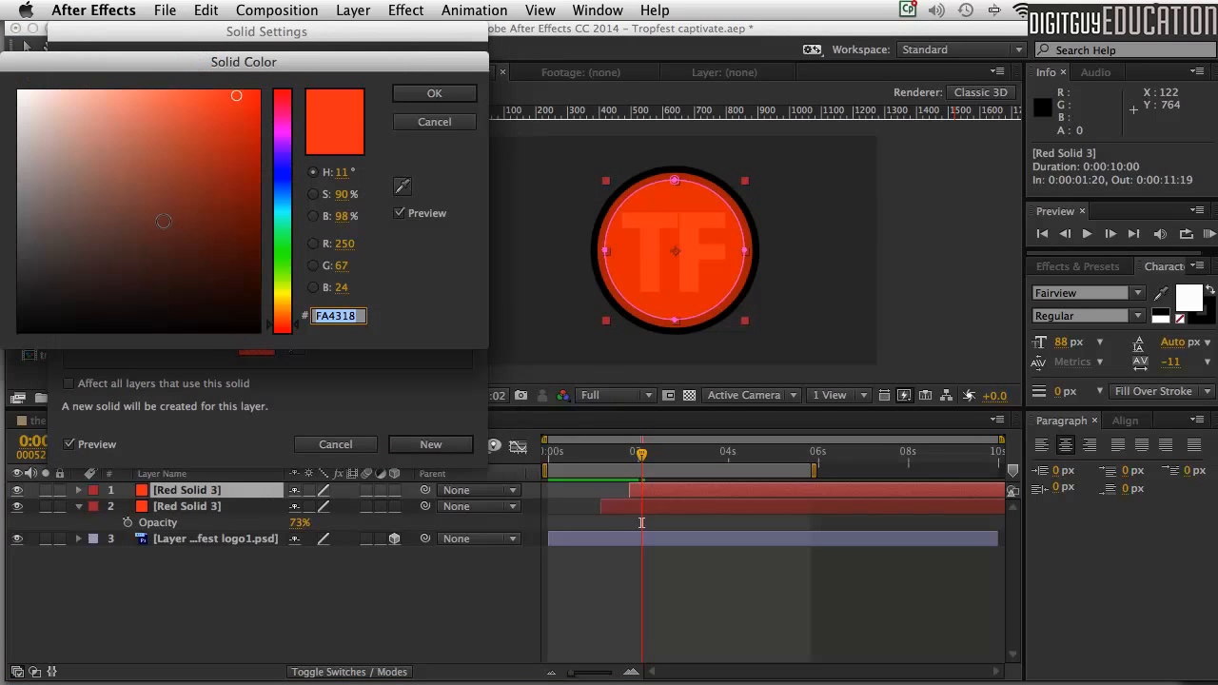
pyautogui.click(94, 226)
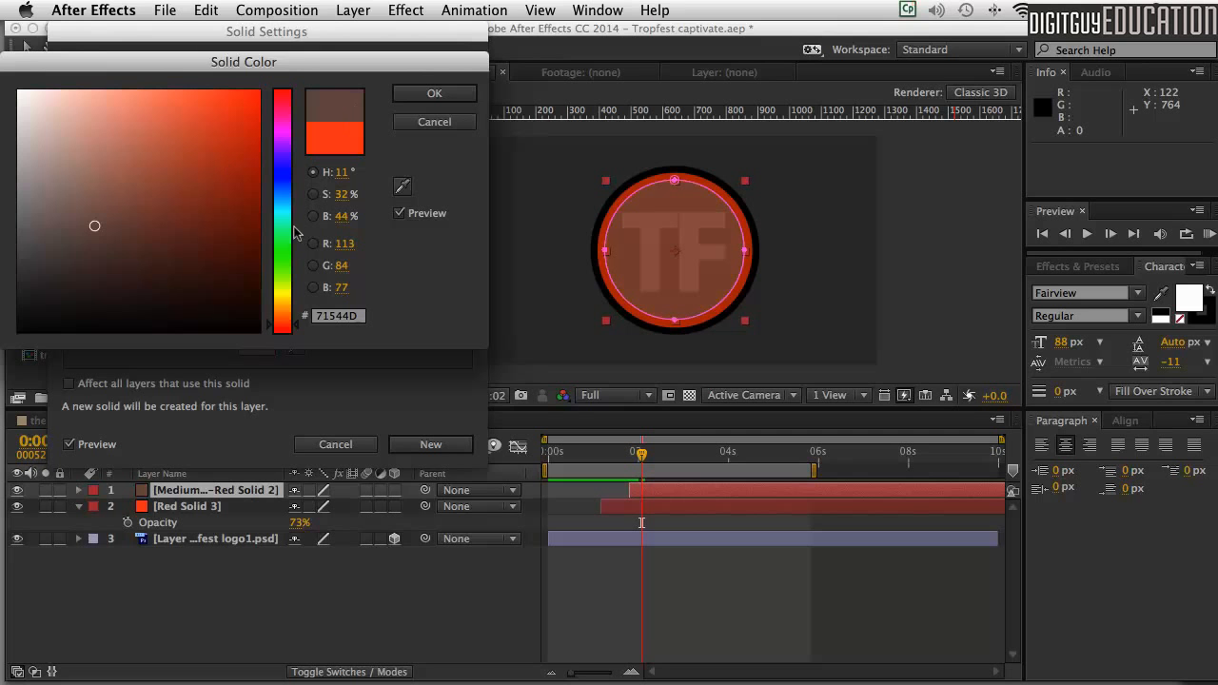
pyautogui.click(436, 94)
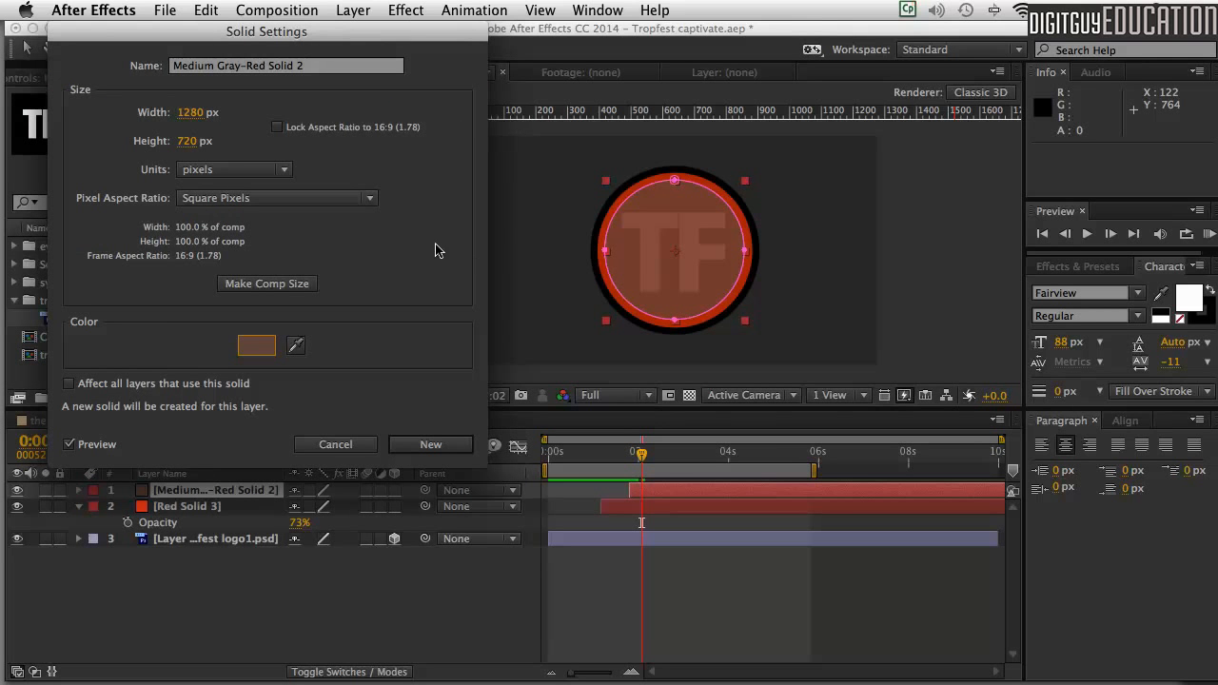
pyautogui.click(426, 445)
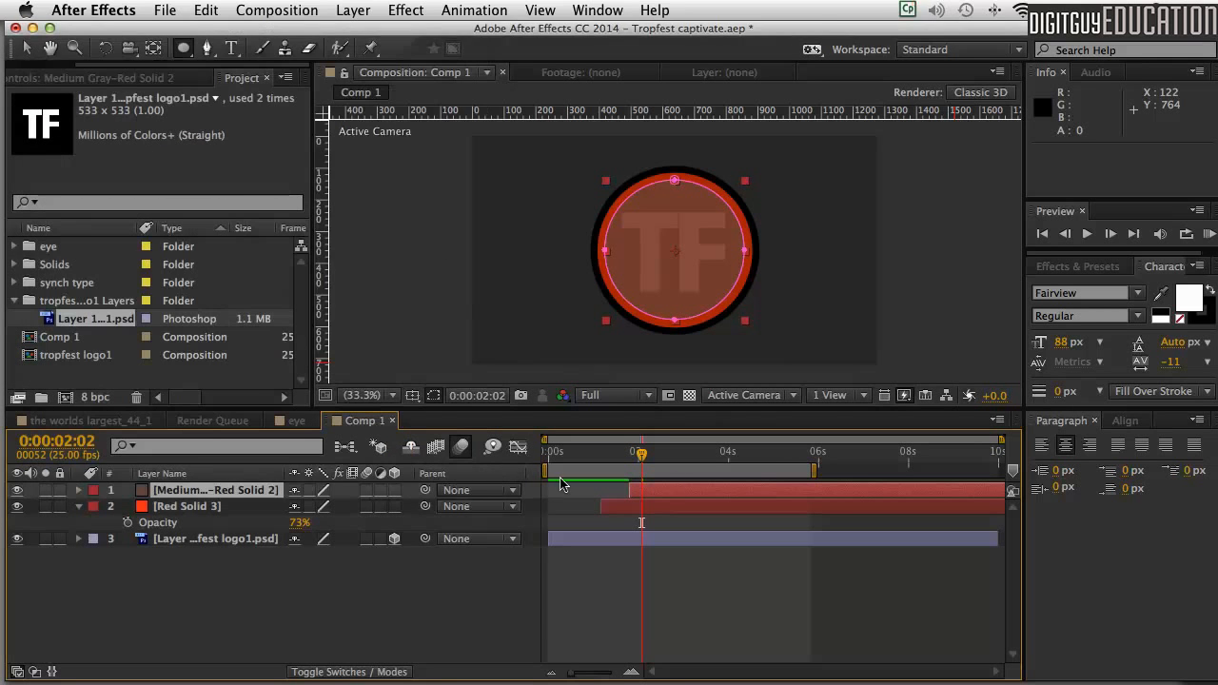
# Step: Play the composition from the start to review the two overlapping semi-transparent circles
pyautogui.moveTo(637, 453); pyautogui.dragTo(518, 452)
pyautogui.press('space')
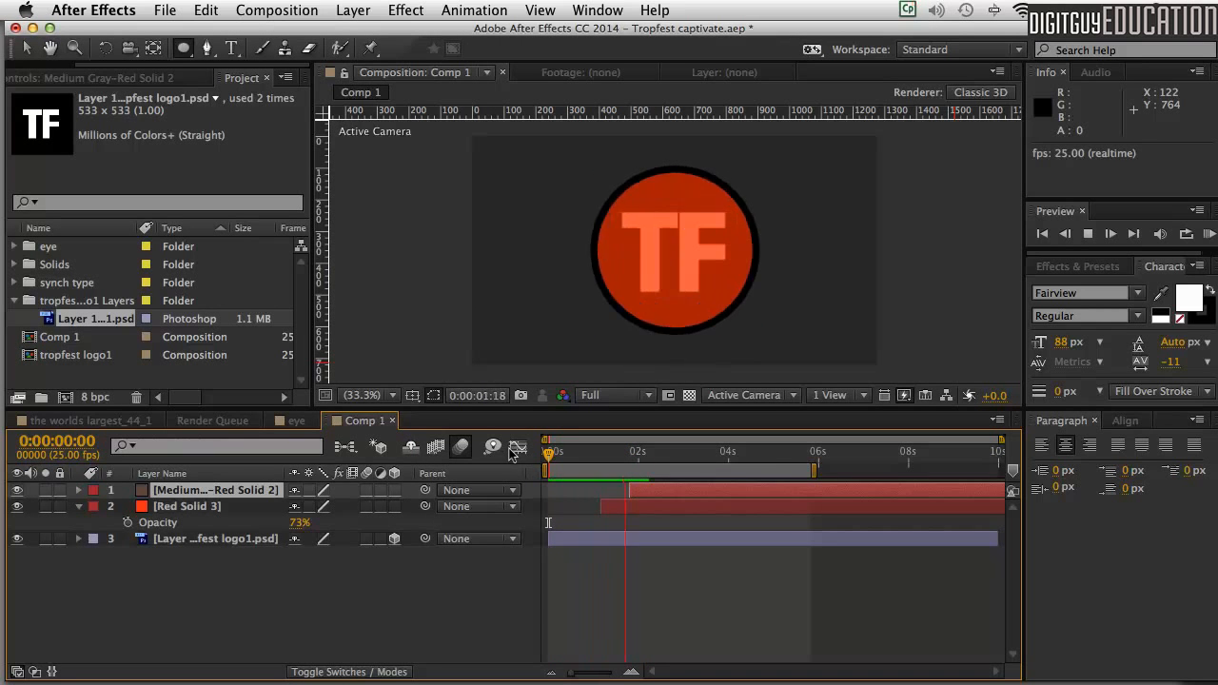
pyautogui.press('space')
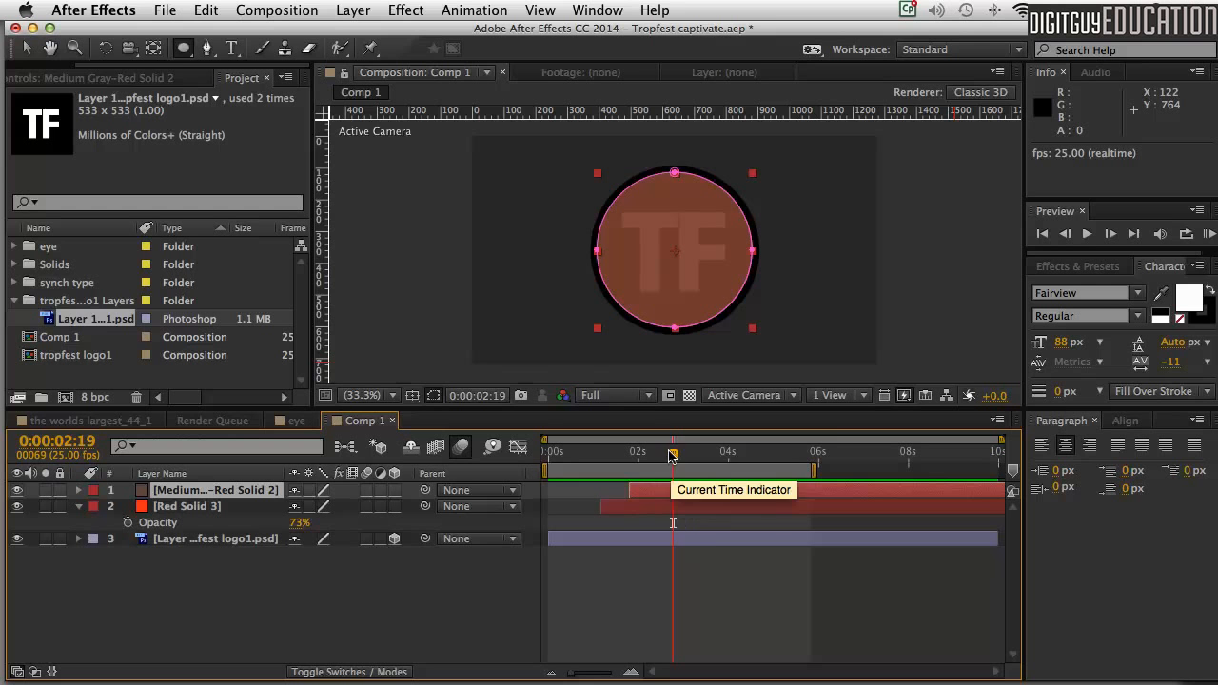
# Step: Set the upper gray-brown circle's last Scale keyframe, at 0:00:02:09, to 87%
pyautogui.click(202, 490)
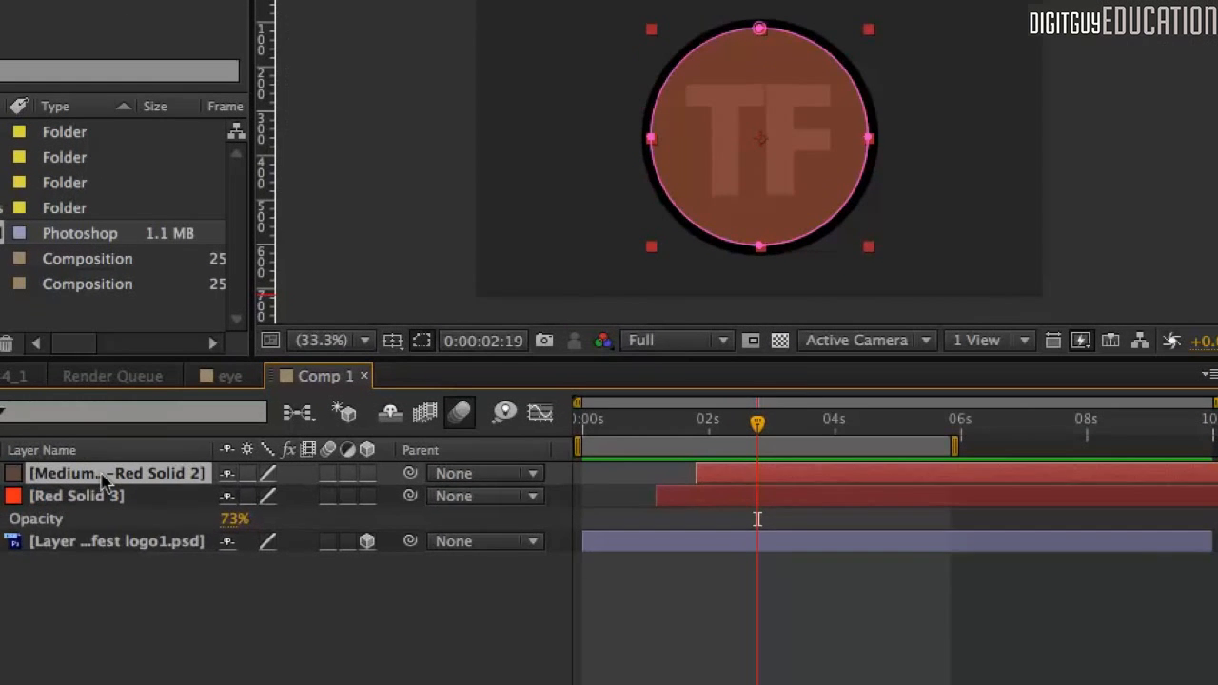
pyautogui.press('s')
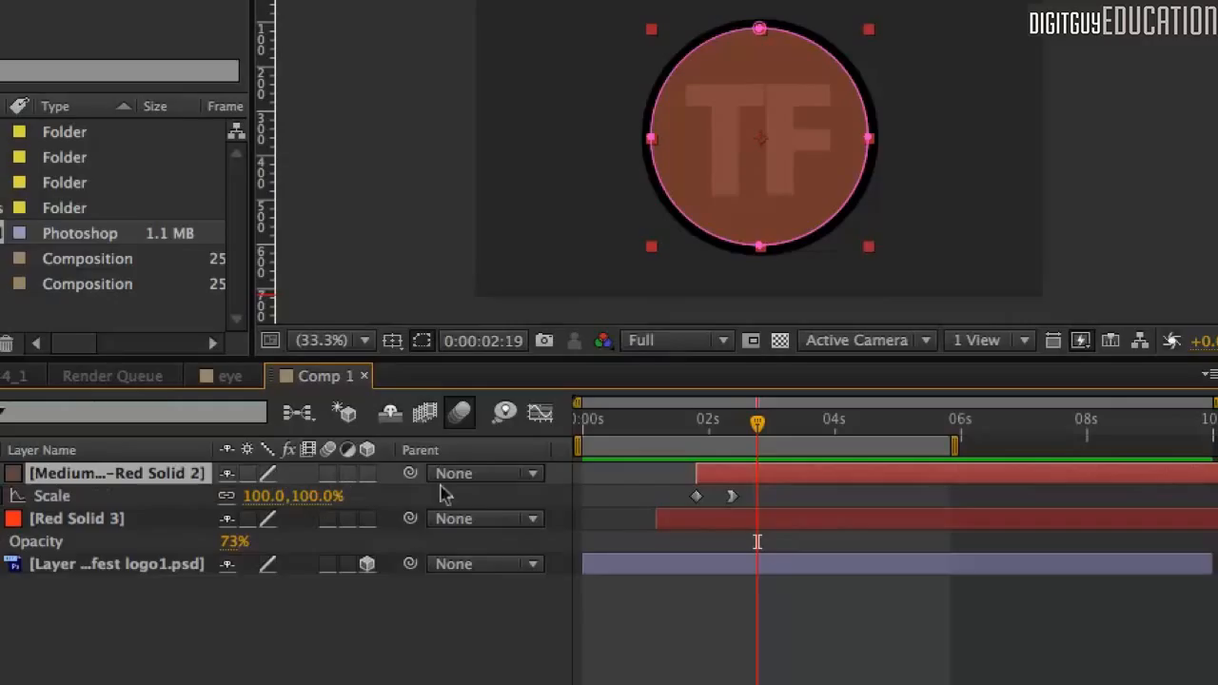
pyautogui.press('j')
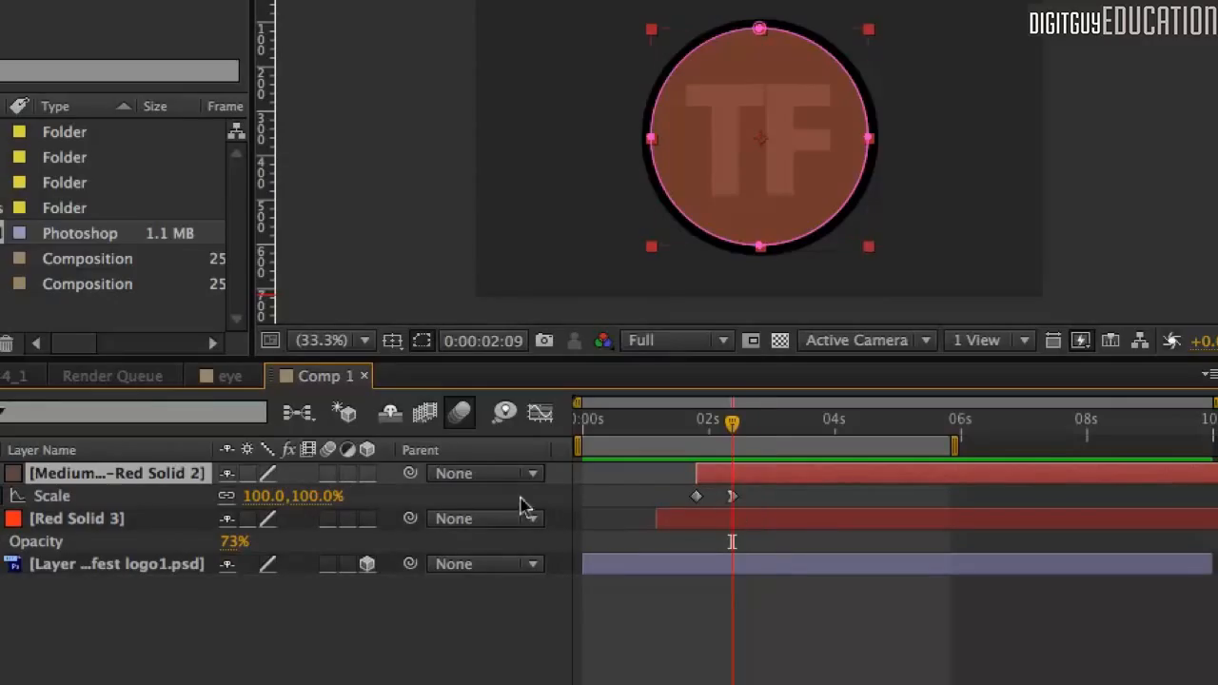
pyautogui.moveTo(302, 504); pyautogui.dragTo(290, 495)
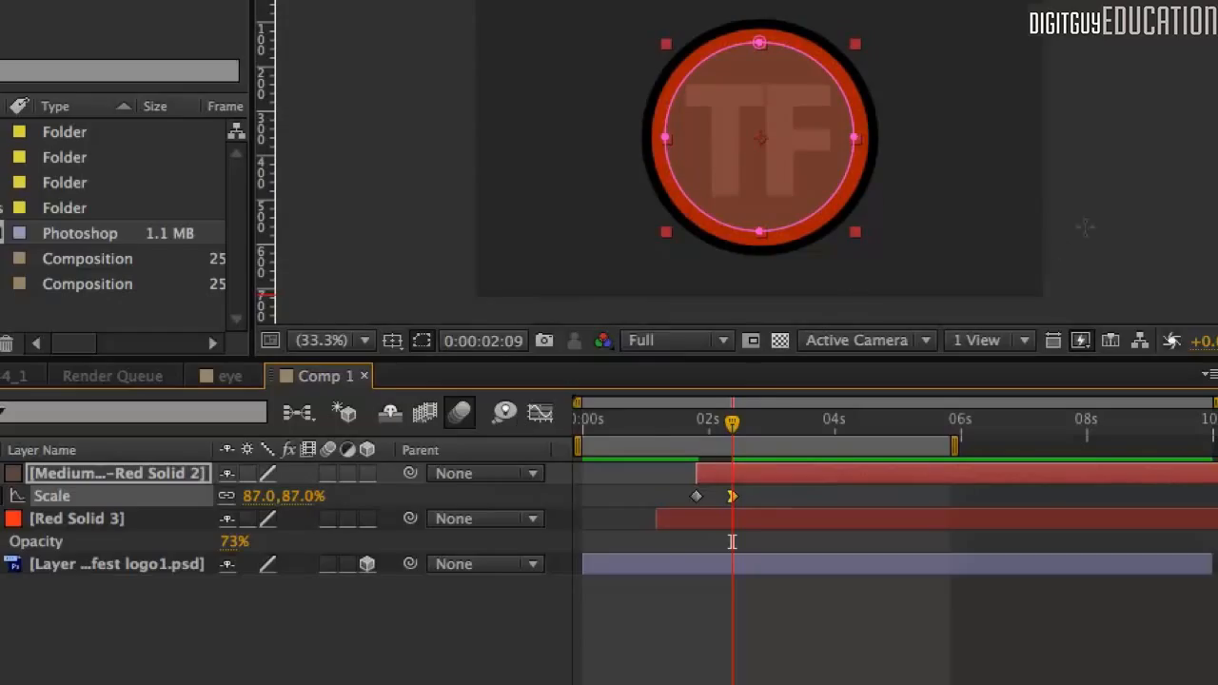
# Step: RAM-preview the animation from the first frame to check the smaller upper circle
pyautogui.moveTo(732, 422); pyautogui.dragTo(583, 423)
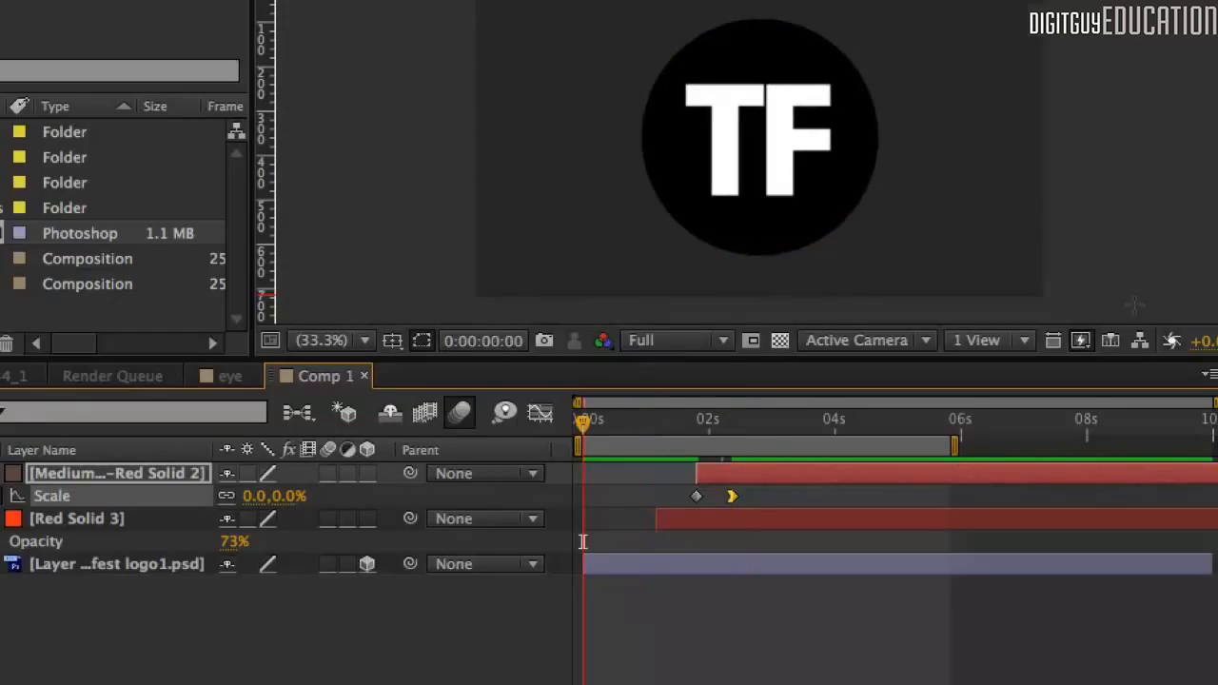
pyautogui.press('KP_0')
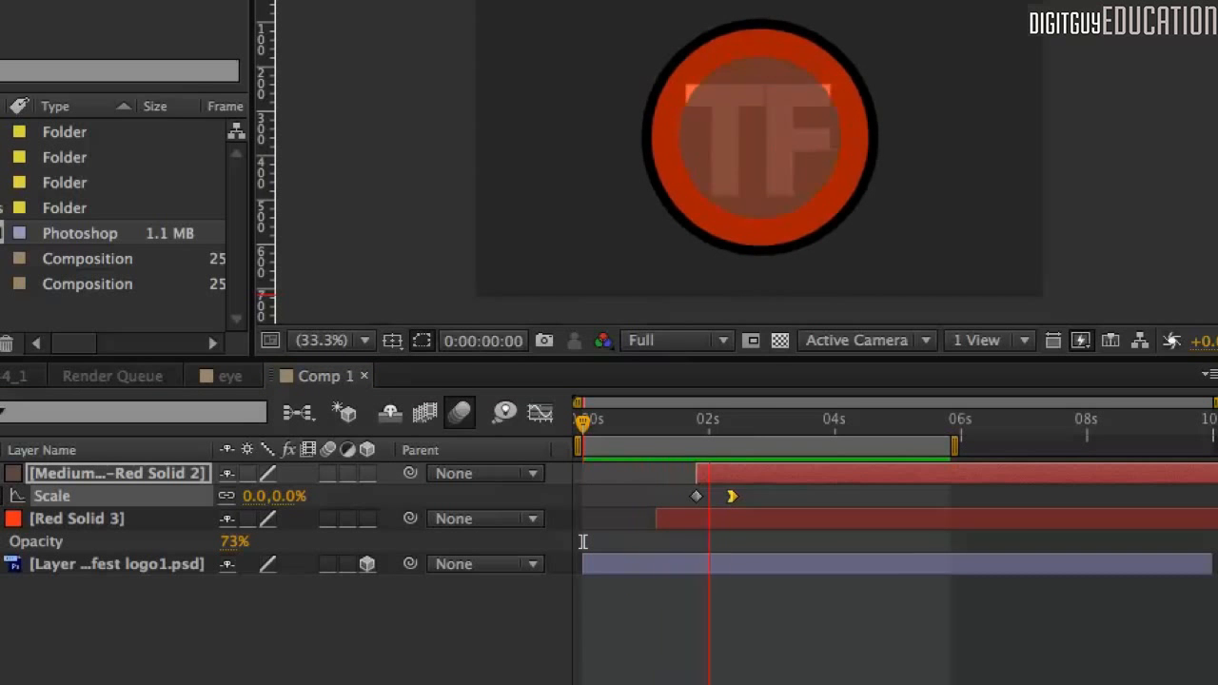
pyautogui.press('space')
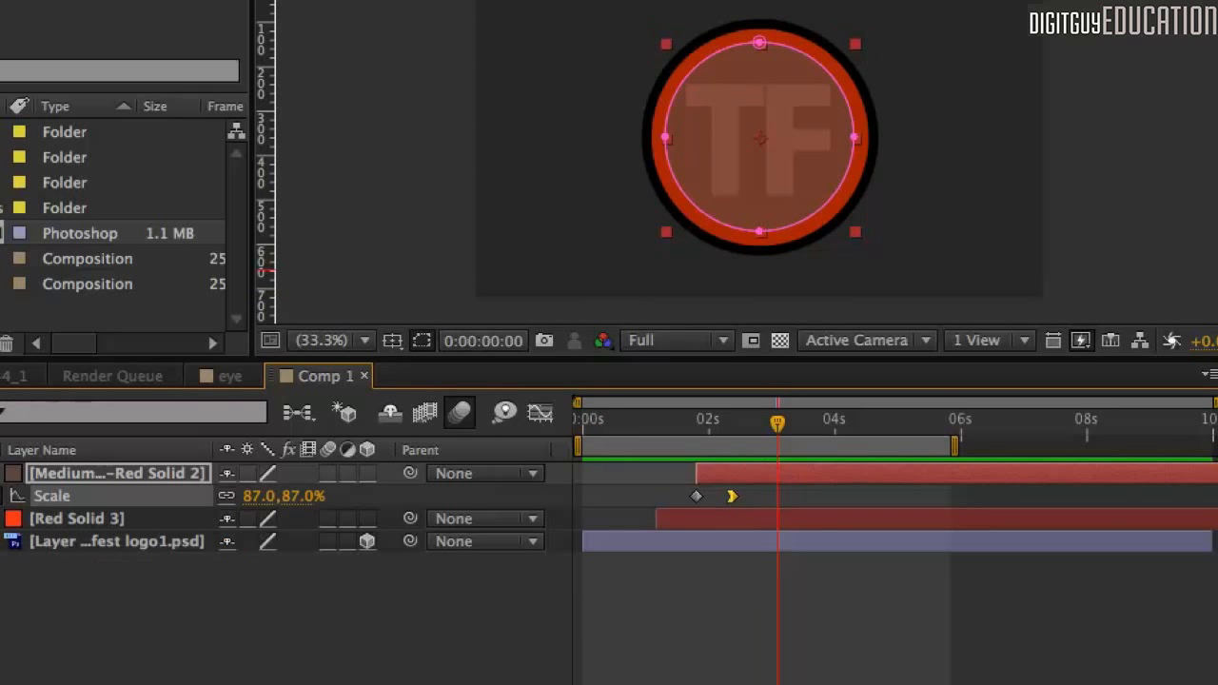
# Step: Collapse the open layer properties, duplicate the TF logo layer and place the copy above both circle layers
pyautogui.press('u')
pyautogui.click(85, 513)
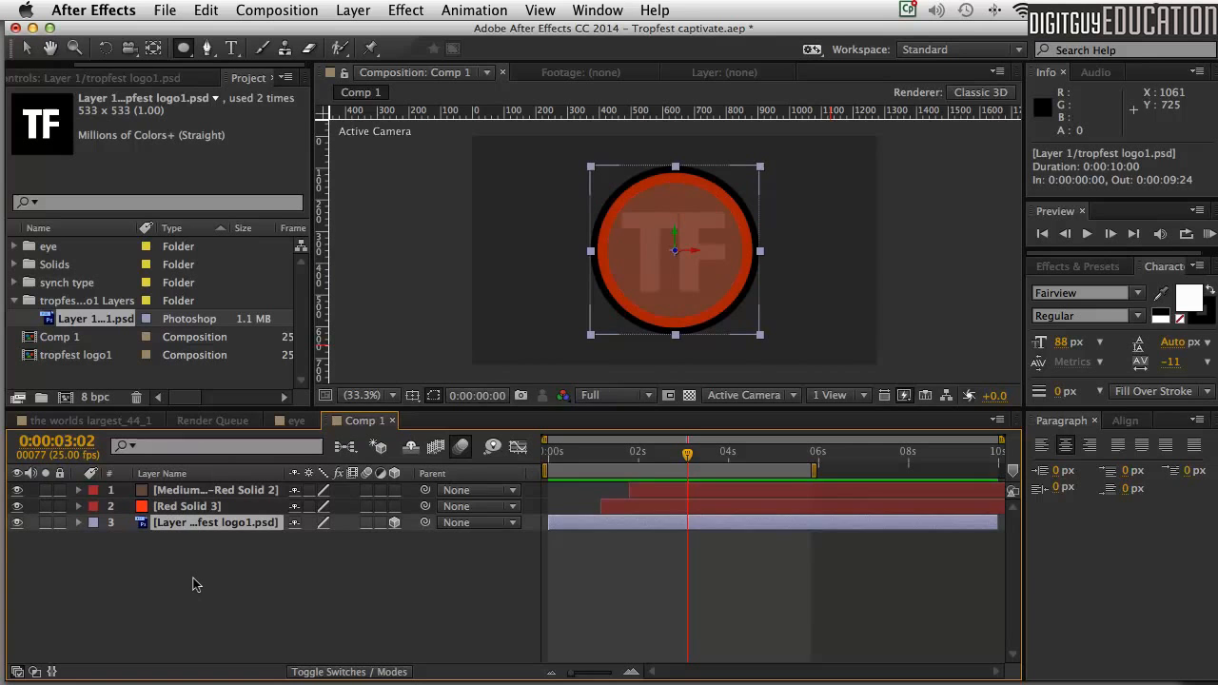
pyautogui.hotkey('ctrl', 'd')
pyautogui.moveTo(197, 524); pyautogui.dragTo(200, 487)
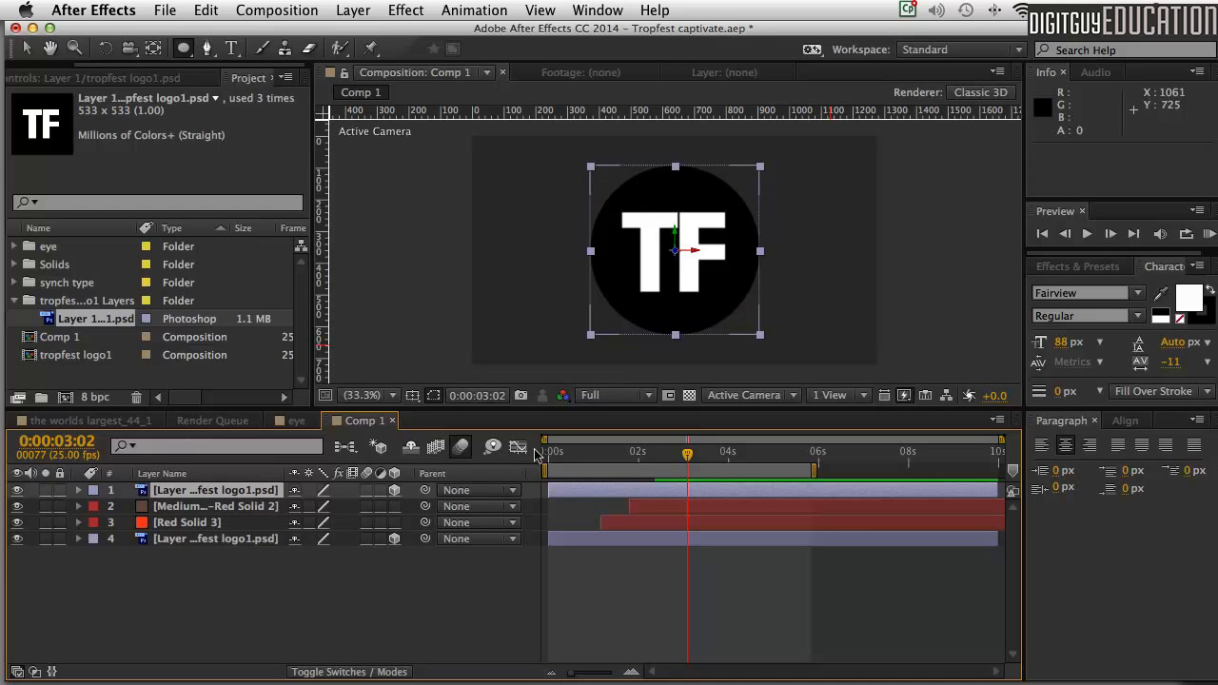
# Step: Shift the top logo copy to start at about 0:00:02:13 and preview the composition from the first frame
pyautogui.moveTo(612, 488); pyautogui.dragTo(662, 452)
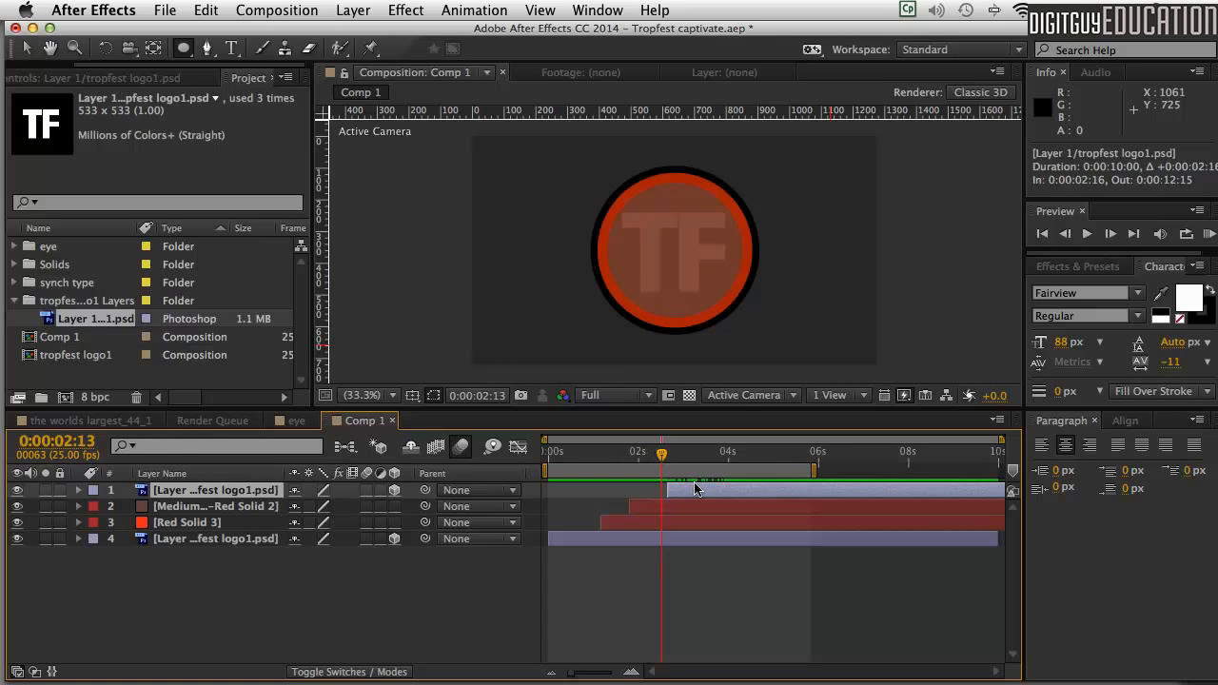
pyautogui.moveTo(699, 489); pyautogui.dragTo(726, 454)
pyautogui.click(1042, 233)
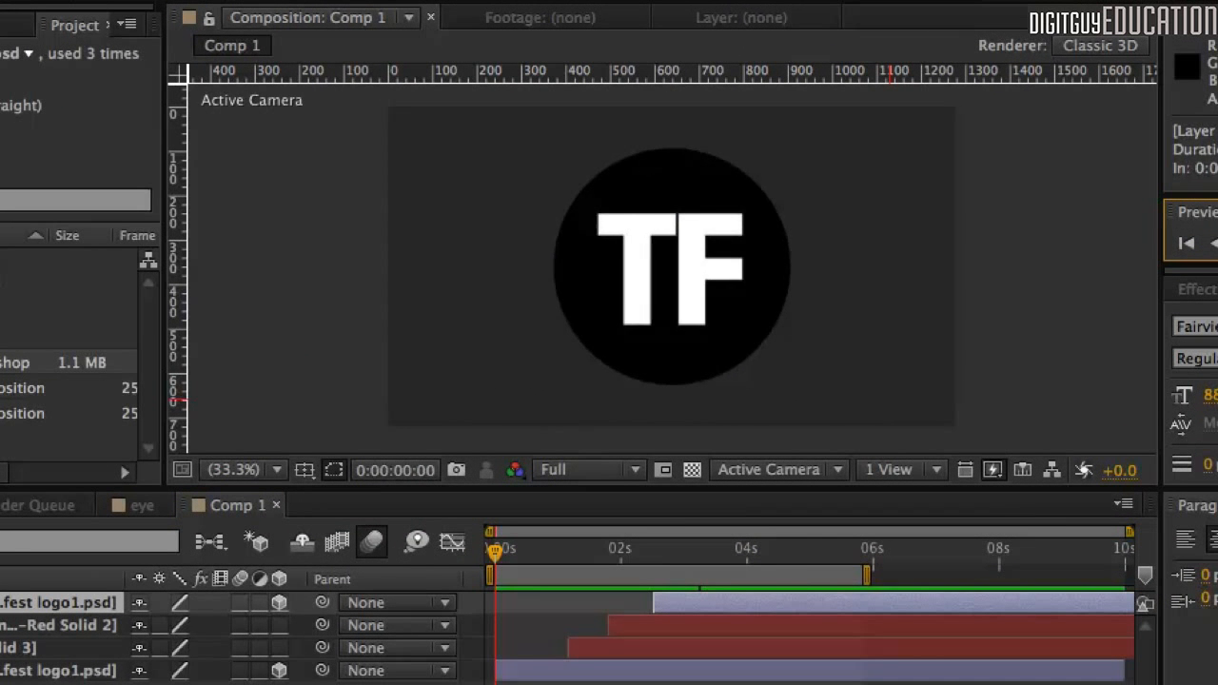
pyautogui.press('space')
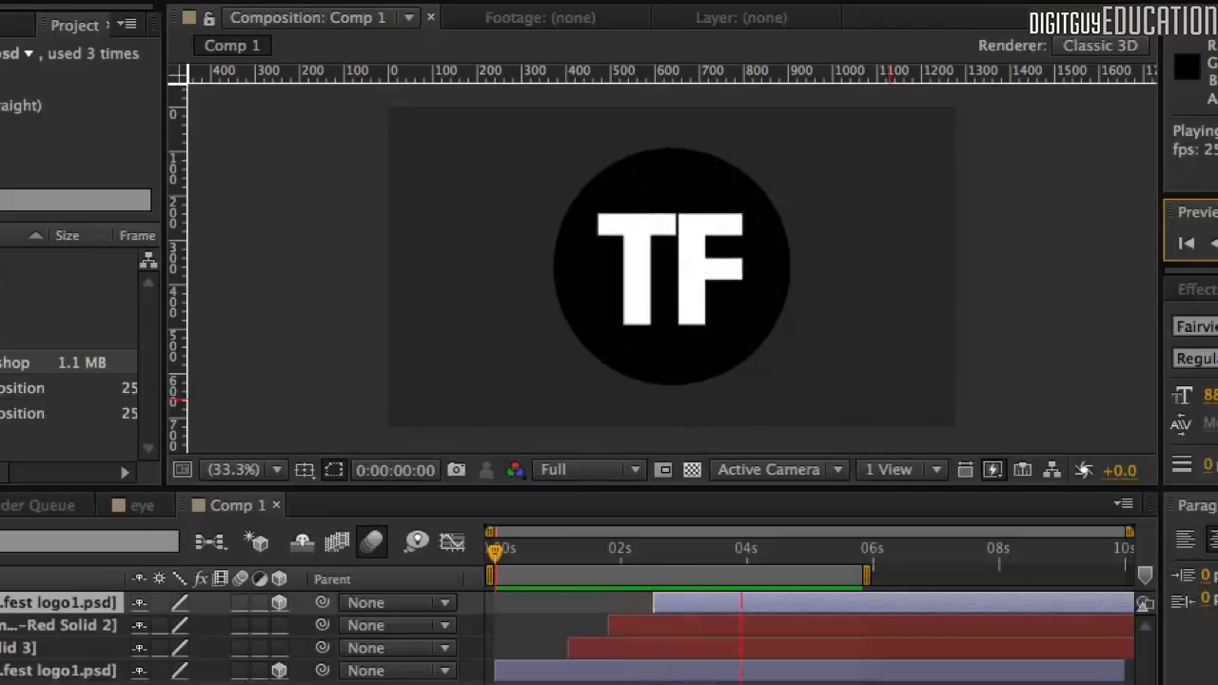
pyautogui.press('space')
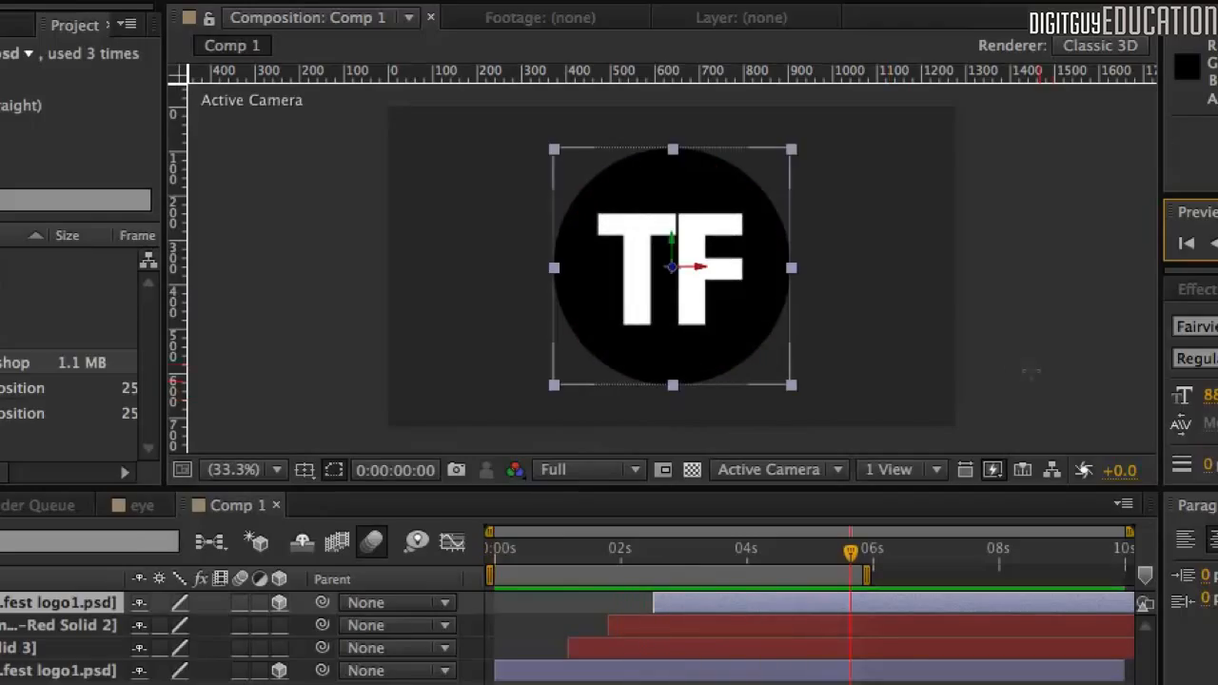
# Step: Replay the full animation from the start and scrub to 0:00:04:01 to inspect the returning logo
pyautogui.moveTo(854, 552); pyautogui.dragTo(491, 552)
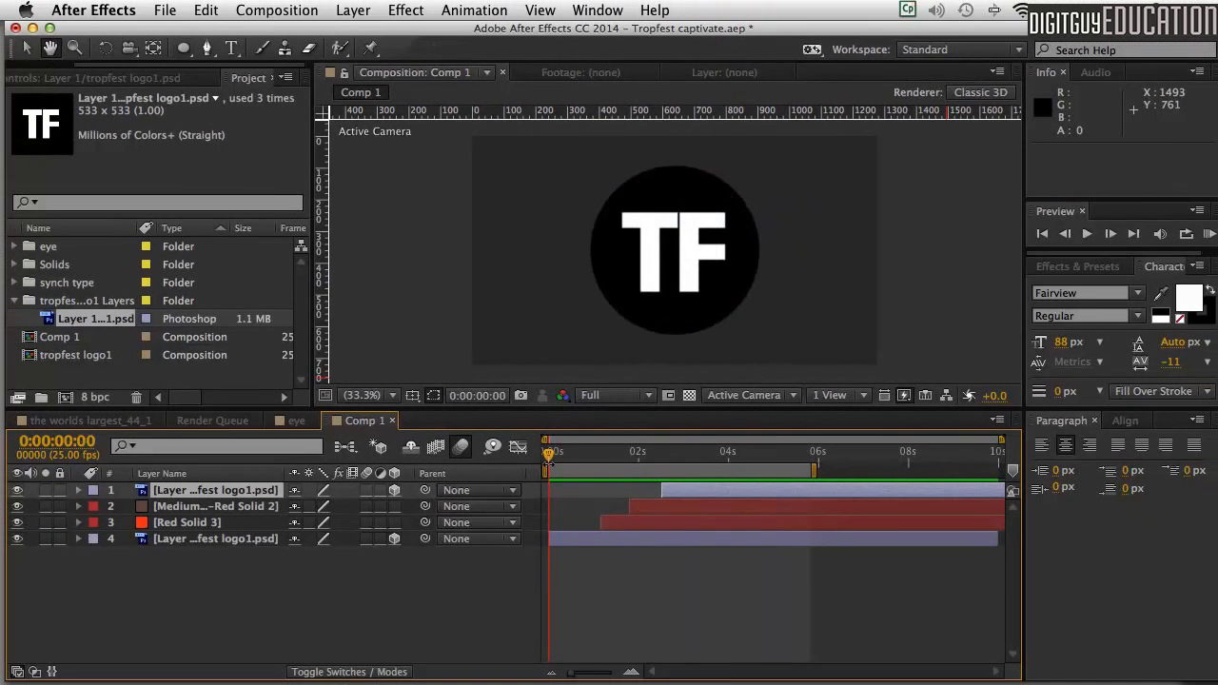
pyautogui.press('space')
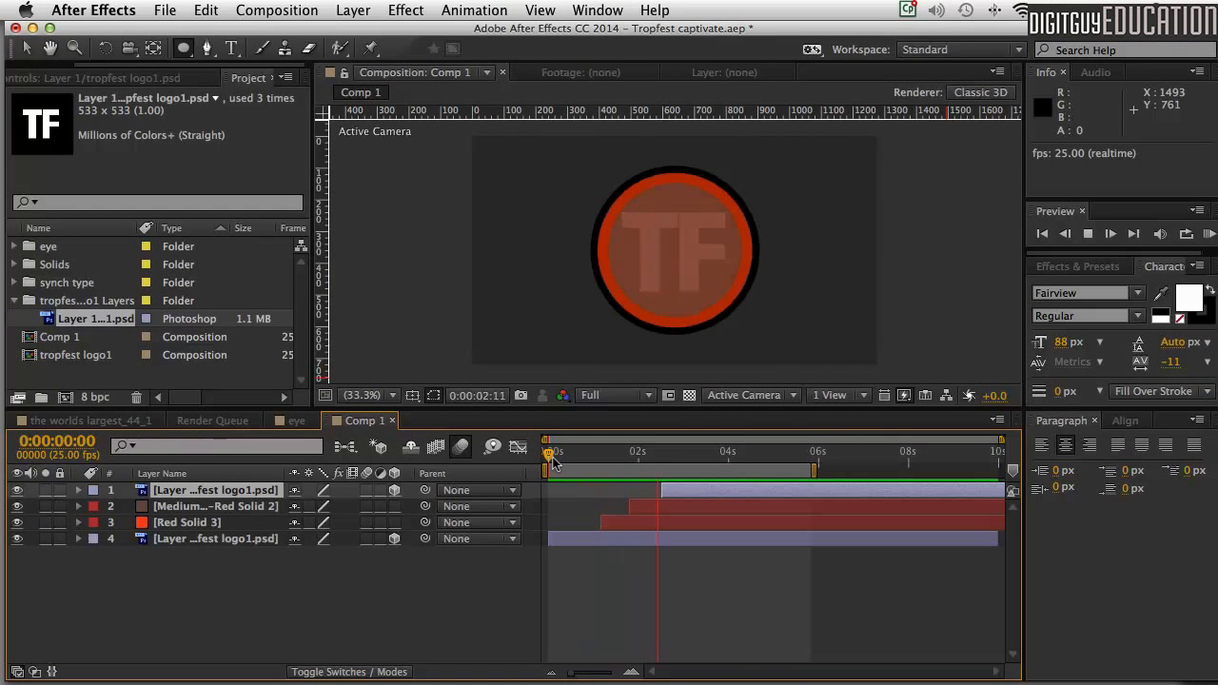
pyautogui.press('space')
pyautogui.moveTo(672, 453); pyautogui.dragTo(726, 451)
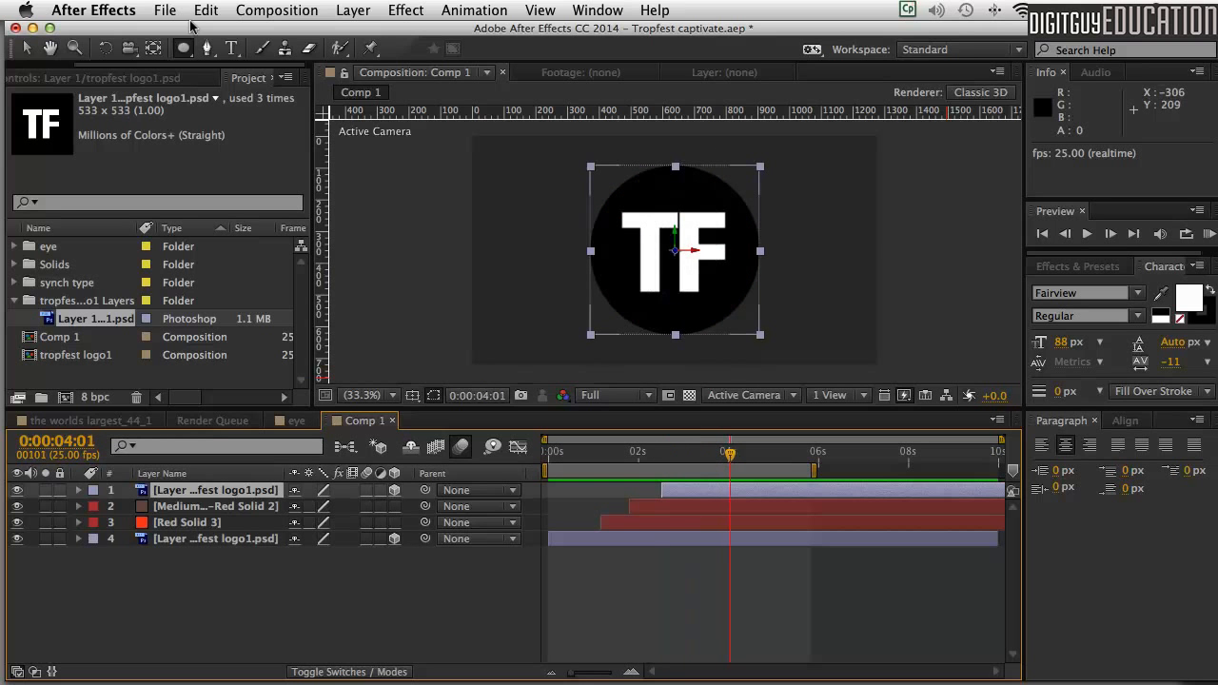
# Step: Add the text TROPFEST with the Type tool and place it inside the black circle, just below the TF letters
pyautogui.click(232, 49)
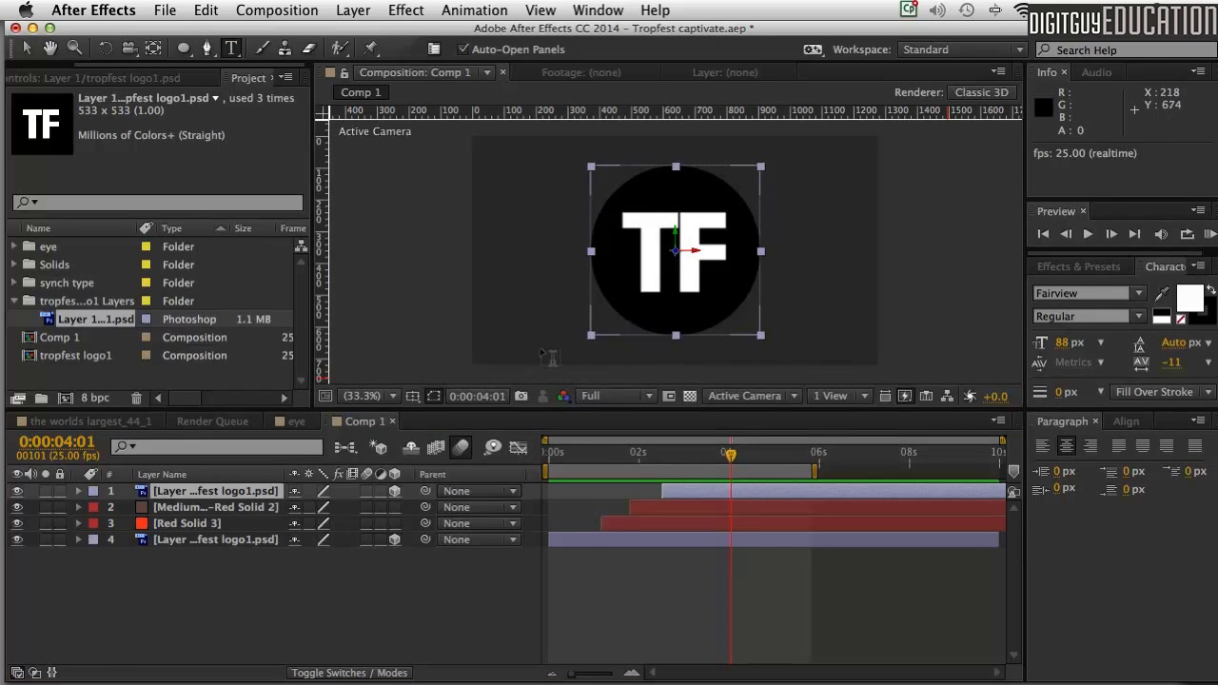
pyautogui.click(539, 344)
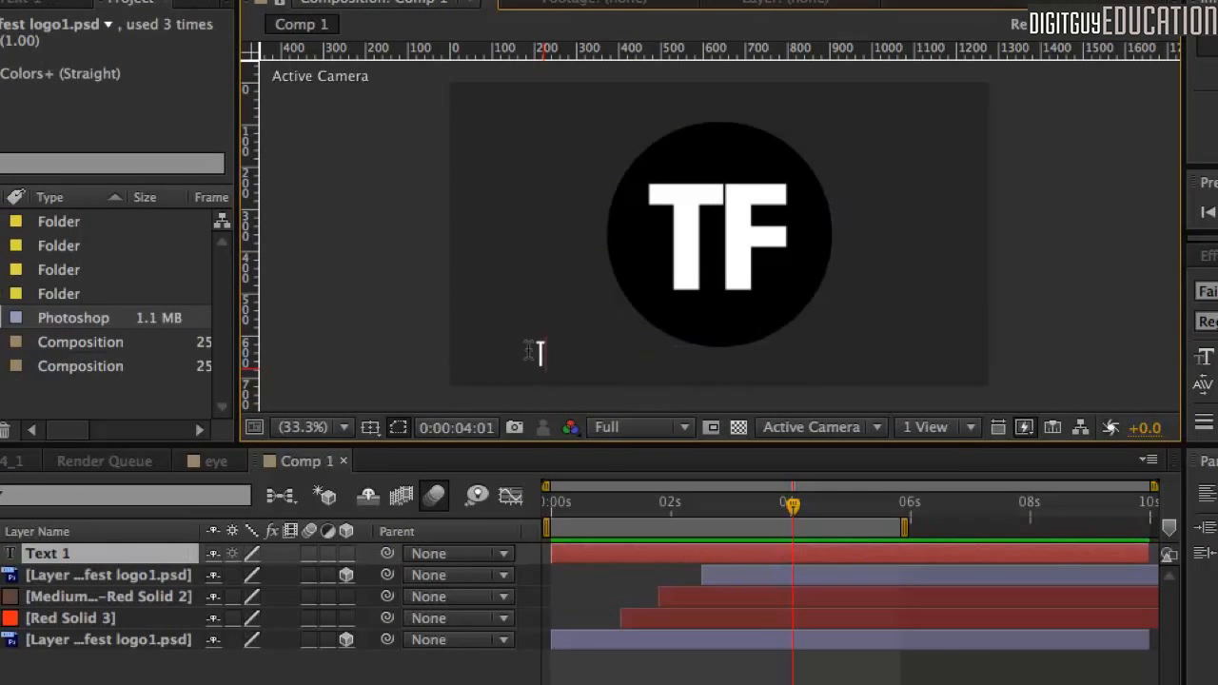
pyautogui.write('TROPFEST')
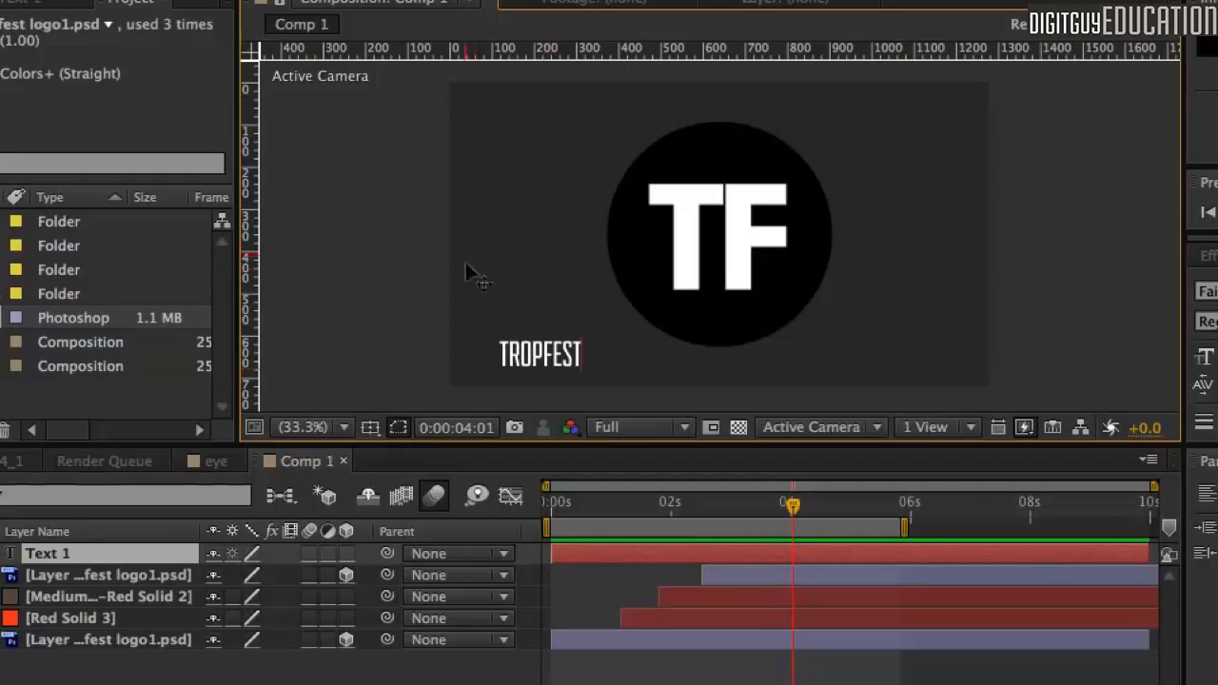
pyautogui.press('Escape')
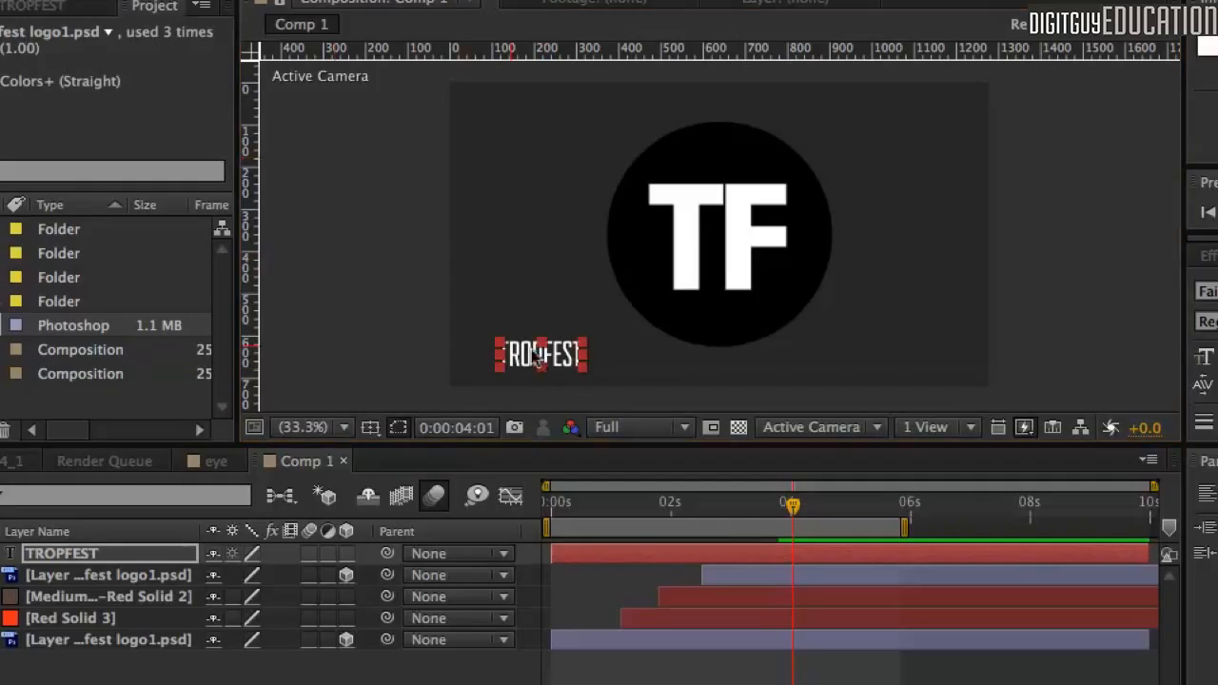
pyautogui.moveTo(520, 354); pyautogui.dragTo(697, 309)
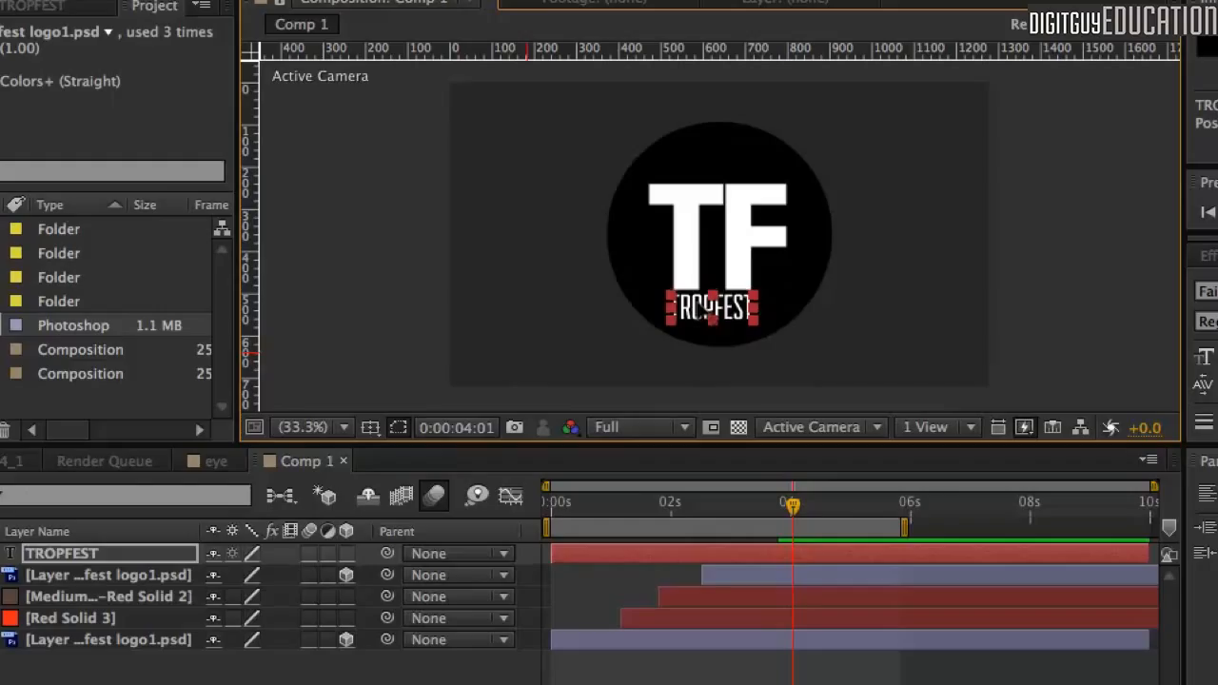
pyautogui.click(802, 318)
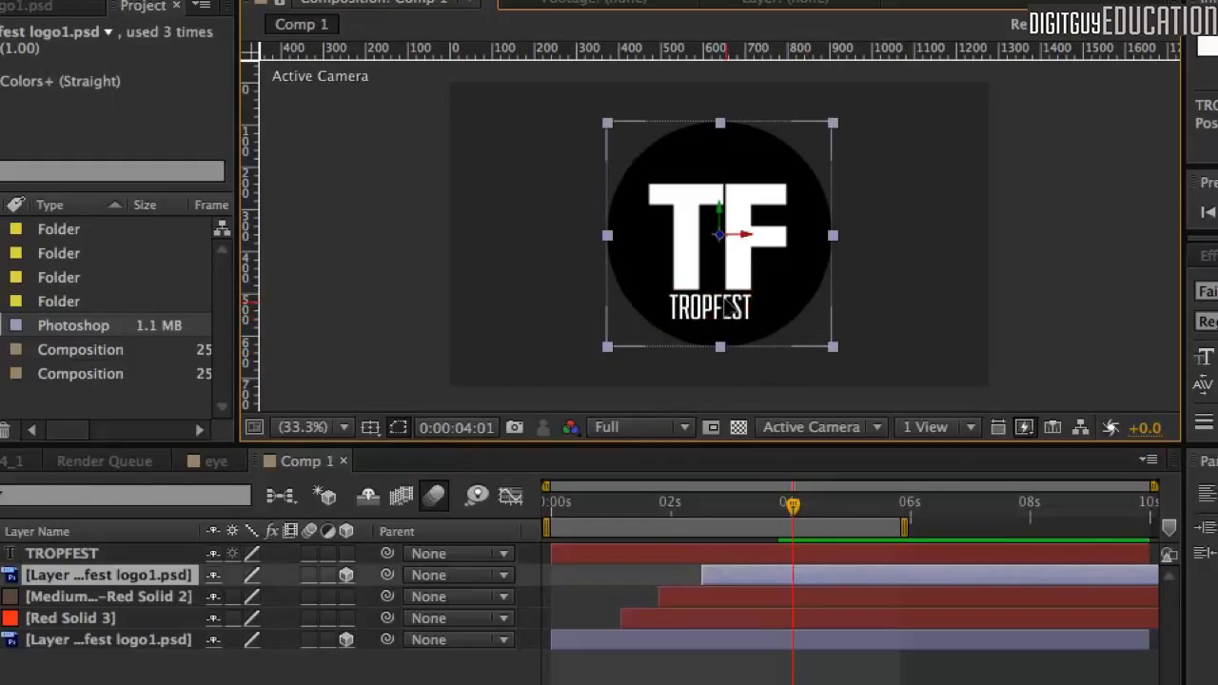
# Step: Shift the TROPFEST text layer to start at 0:00:03:22 and set the current time to its first frame
pyautogui.moveTo(630, 559); pyautogui.dragTo(859, 549)
pyautogui.moveTo(778, 502); pyautogui.dragTo(800, 554)
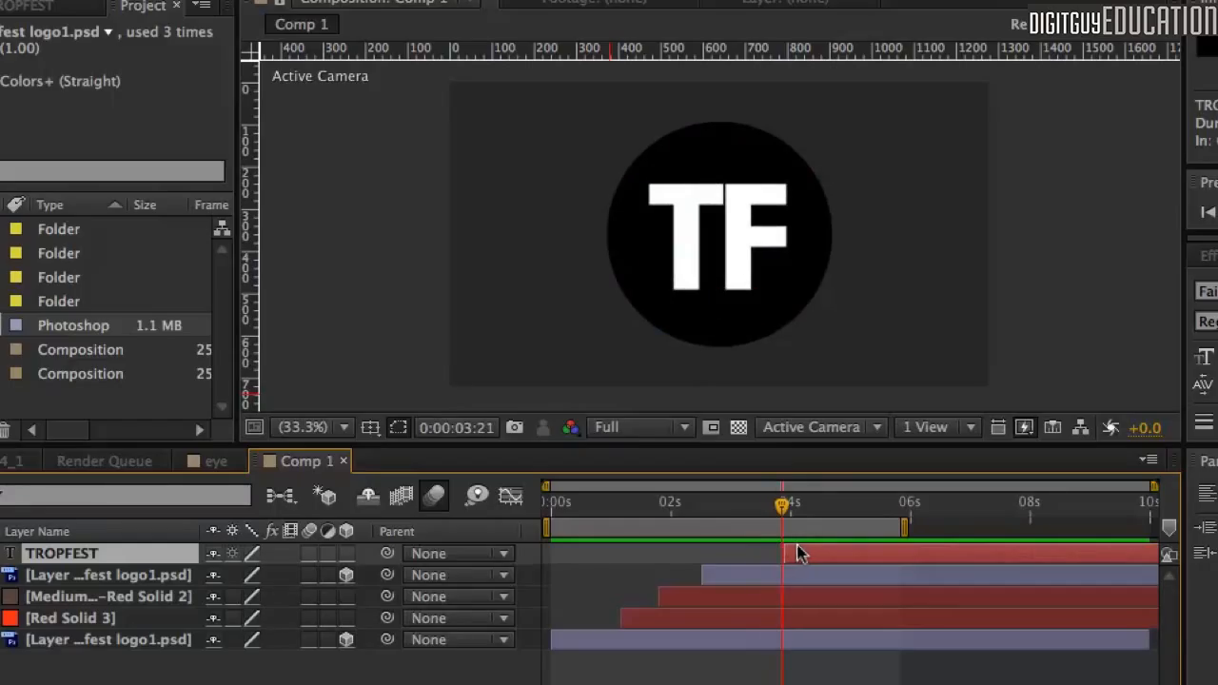
pyautogui.press('pagedown')
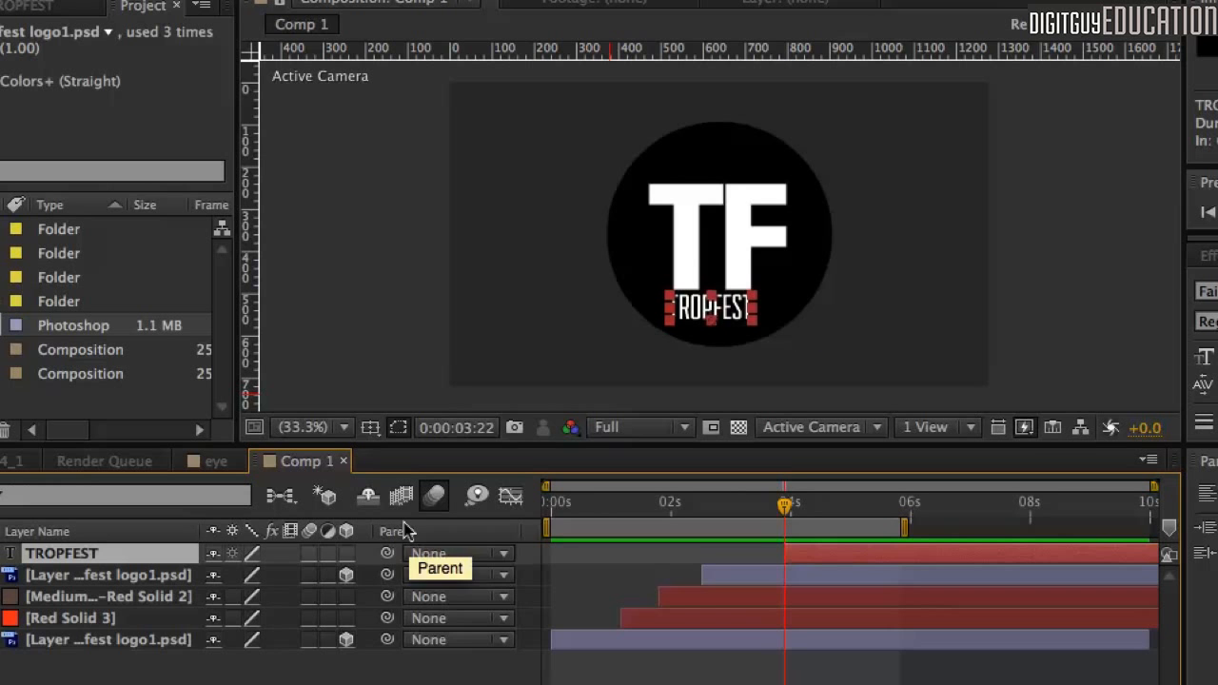
# Step: Keyframe the TROPFEST layer's opacity at 0% at 0:00:03:22 and 99% at 0:00:05:03 for a fade-in
pyautogui.press('t')
pyautogui.click(128, 506)
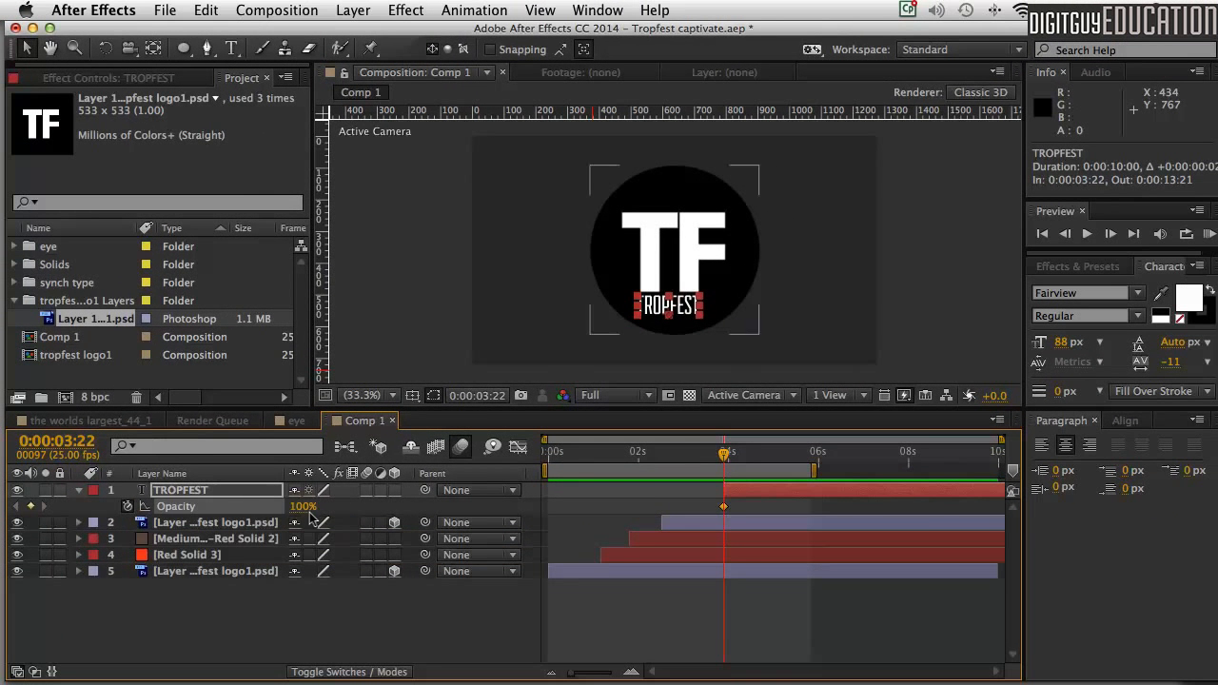
pyautogui.moveTo(297, 505); pyautogui.dragTo(182, 491)
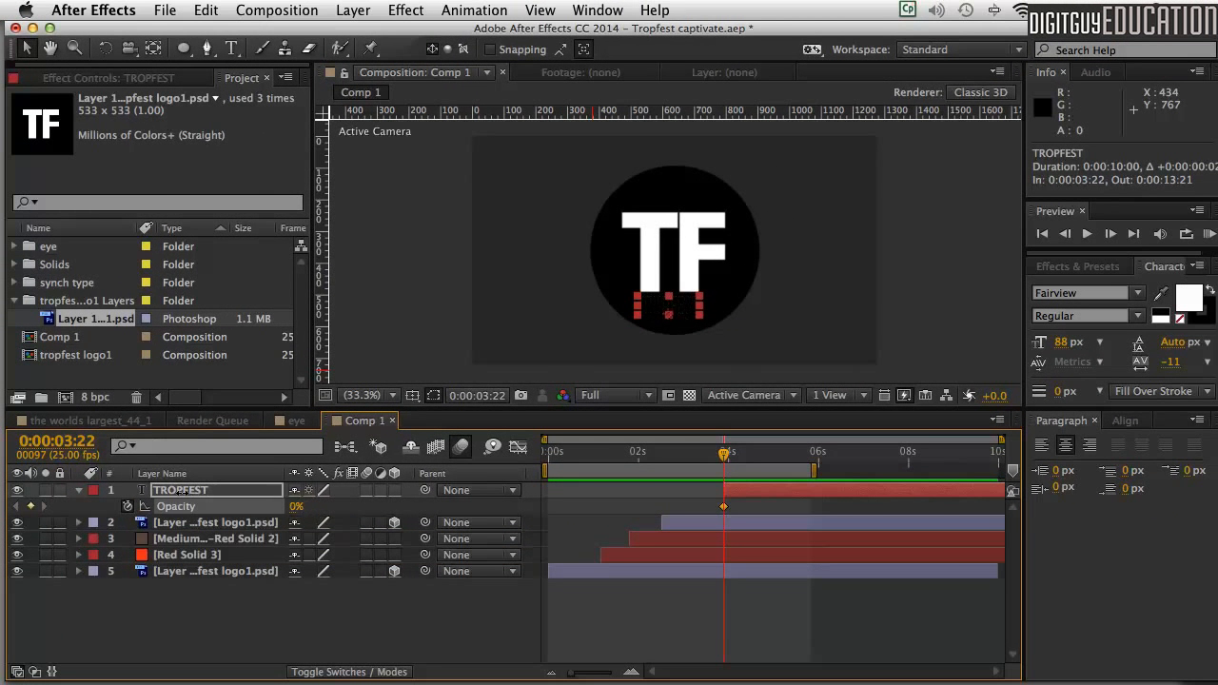
pyautogui.moveTo(718, 453); pyautogui.dragTo(774, 451)
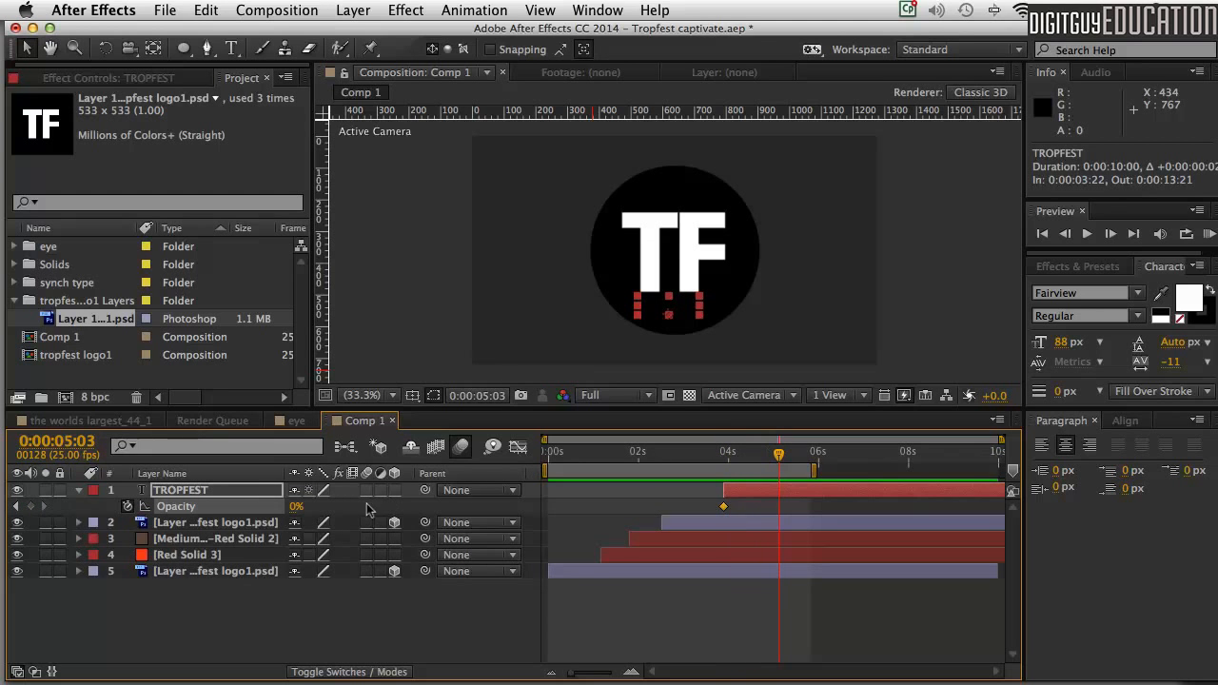
pyautogui.moveTo(283, 512); pyautogui.dragTo(377, 504)
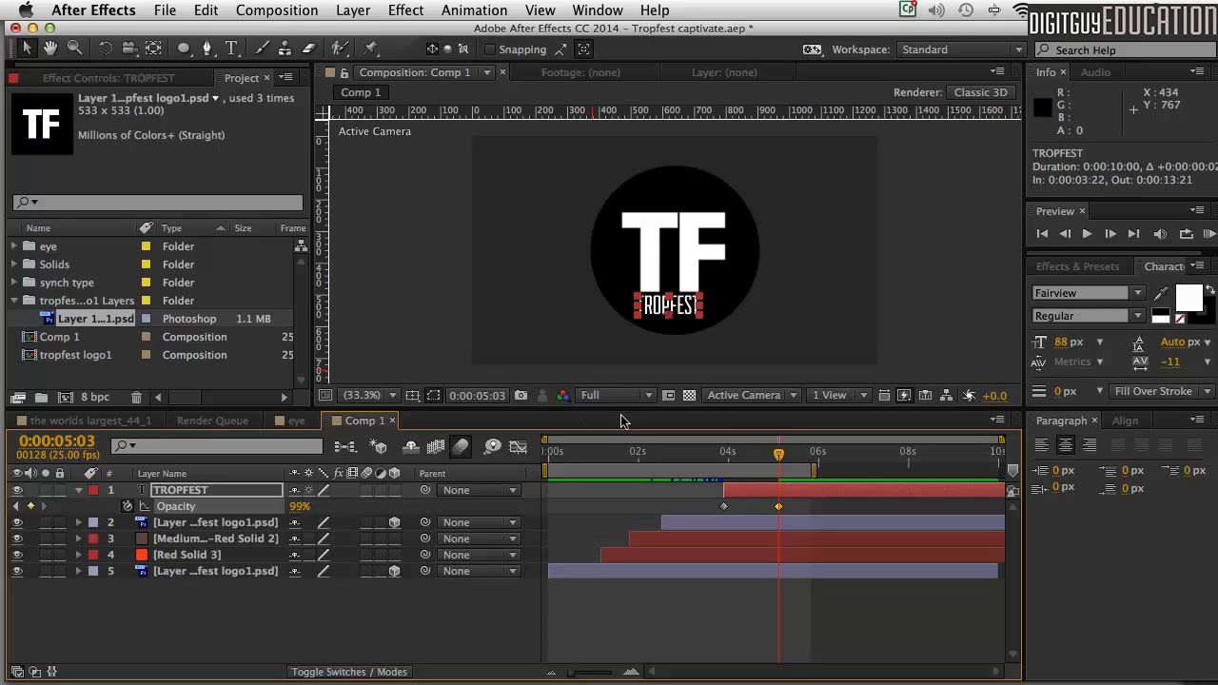
# Step: Shift the application window to reveal the preview controls and RAM-preview the animation to check the text fade-in
pyautogui.moveTo(971, 26); pyautogui.dragTo(910, 26)
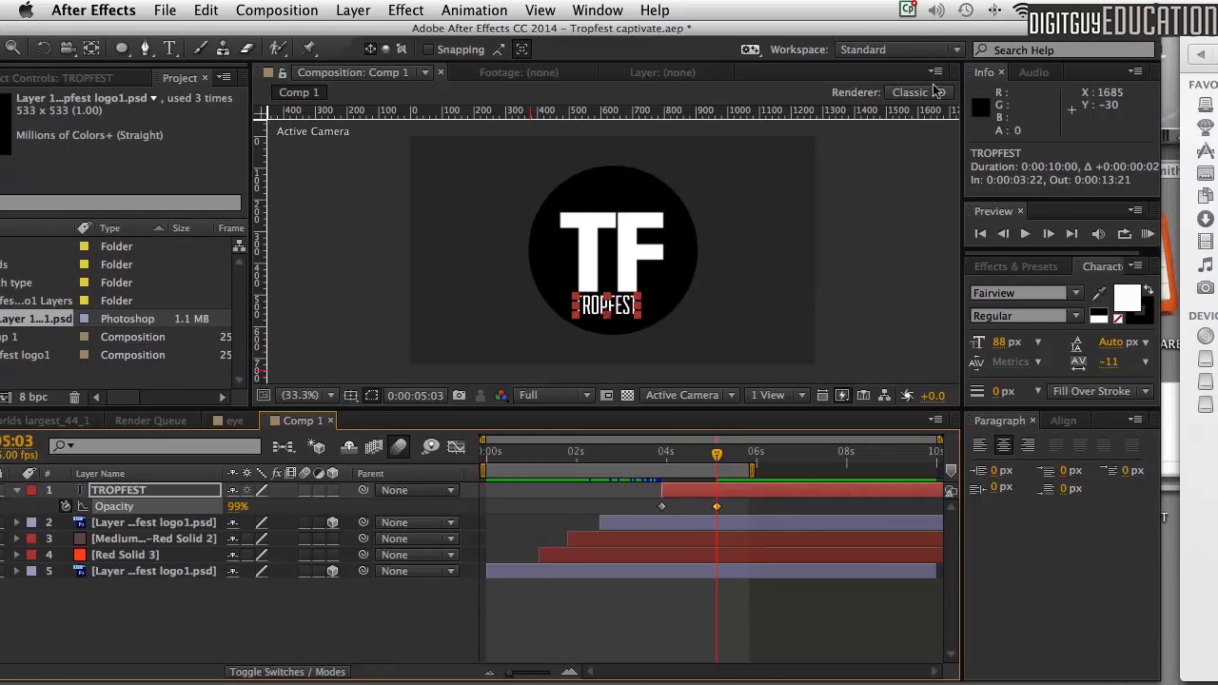
pyautogui.click(980, 233)
pyautogui.click(1024, 231)
pyautogui.click(1148, 234)
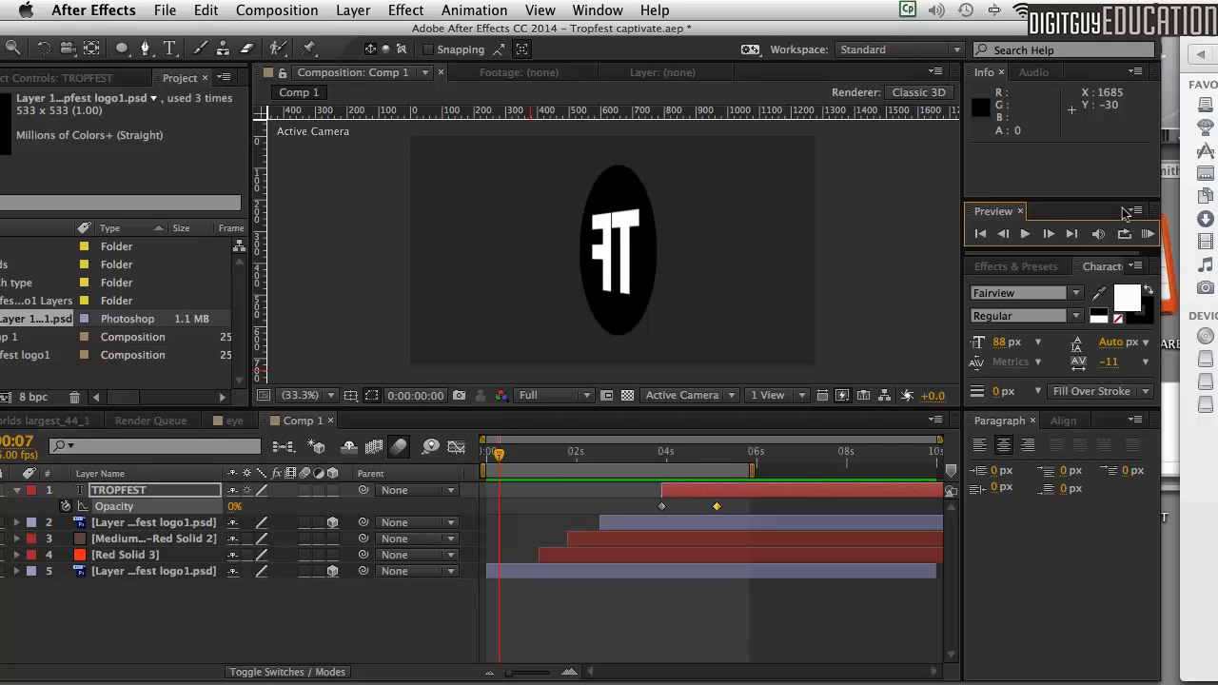
pyautogui.click(1147, 234)
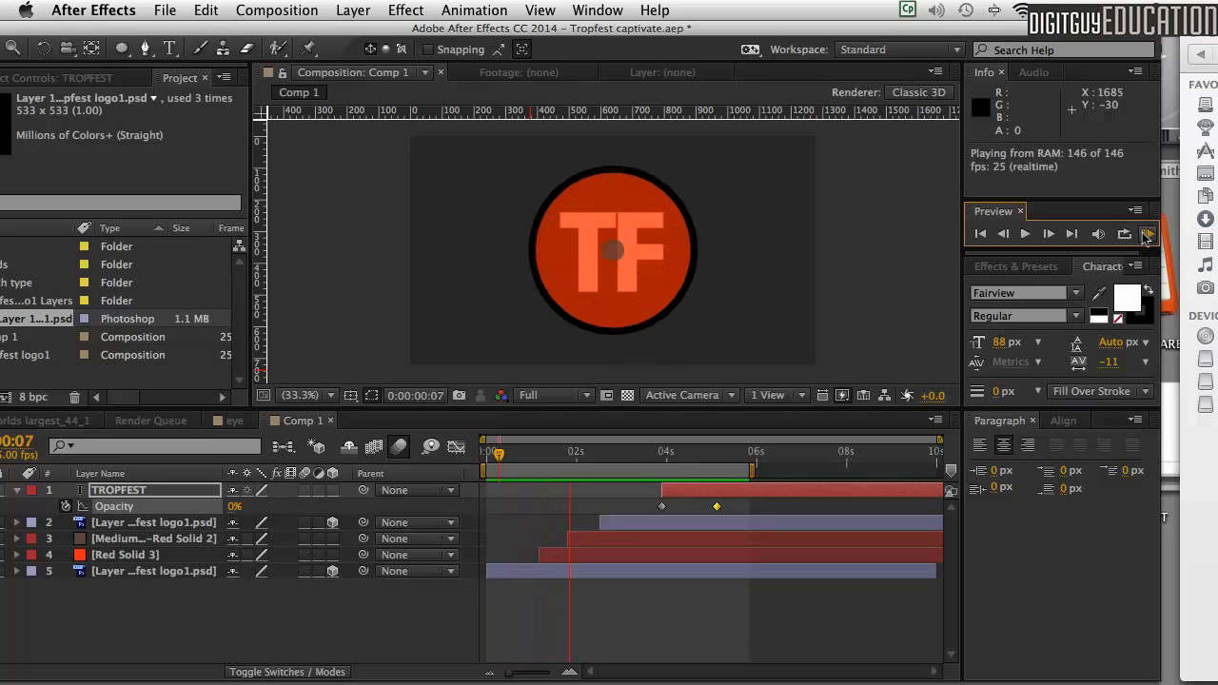